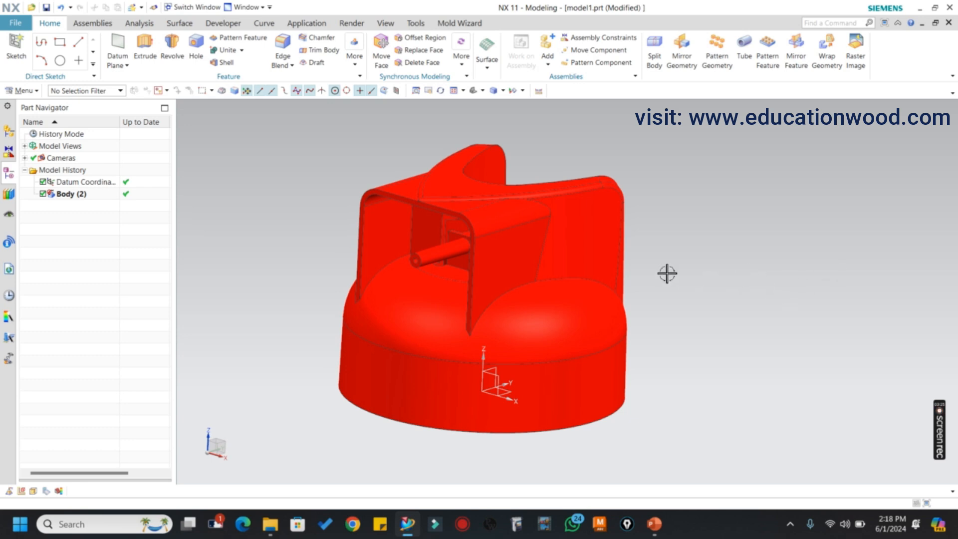
- Undo the last two operations on the cap model
{"action": "key", "text": "ctrl+z"}
{"action": "key", "text": "ctrl+z"}
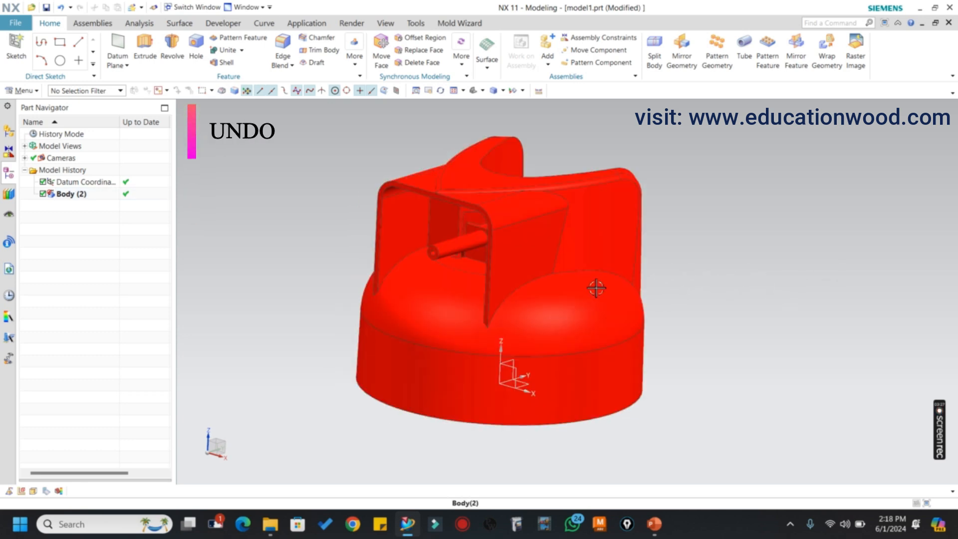
{"action": "key", "text": "ctrl+shift+i"}
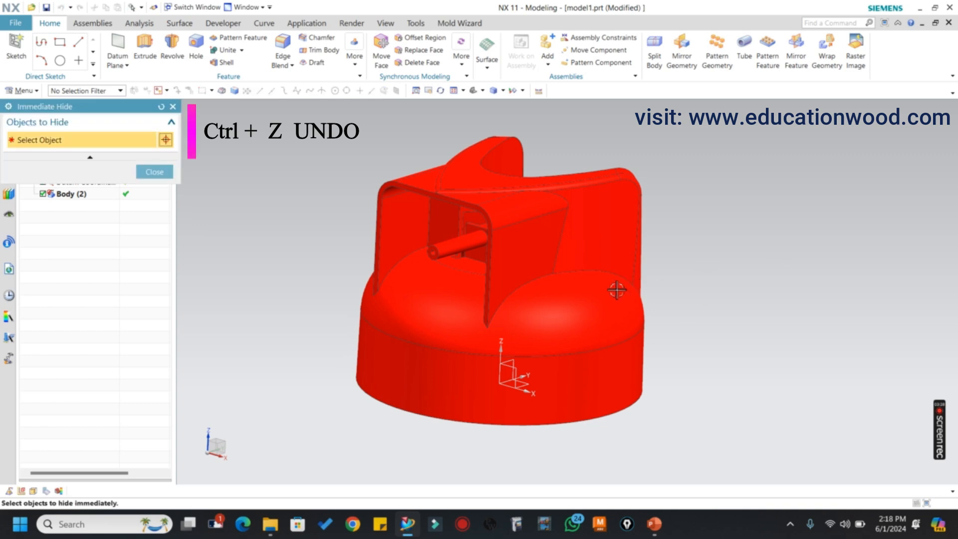
{"action": "left_click", "coordinate": [155, 172]}
{"action": "scroll", "coordinate": [374, 178], "scroll_direction": "down", "scroll_amount": 1}
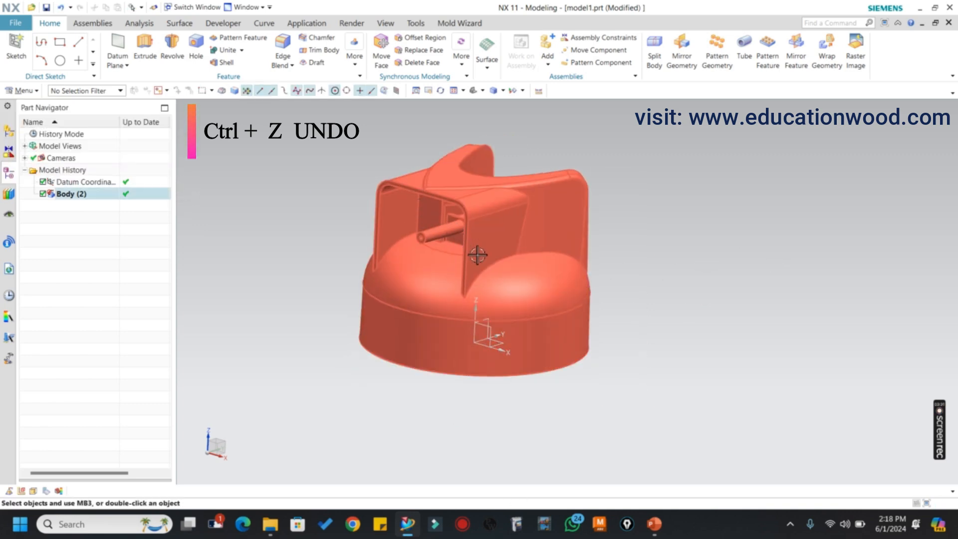
- Create a sketch on the YZ plane of the datum coordinate system
{"action": "mouse_move", "coordinate": [446, 294]}
{"action": "middle_mouse_down"}
{"action": "mouse_move", "coordinate": [503, 283]}
{"action": "mouse_move", "coordinate": [499, 299]}
{"action": "middle_mouse_up"}
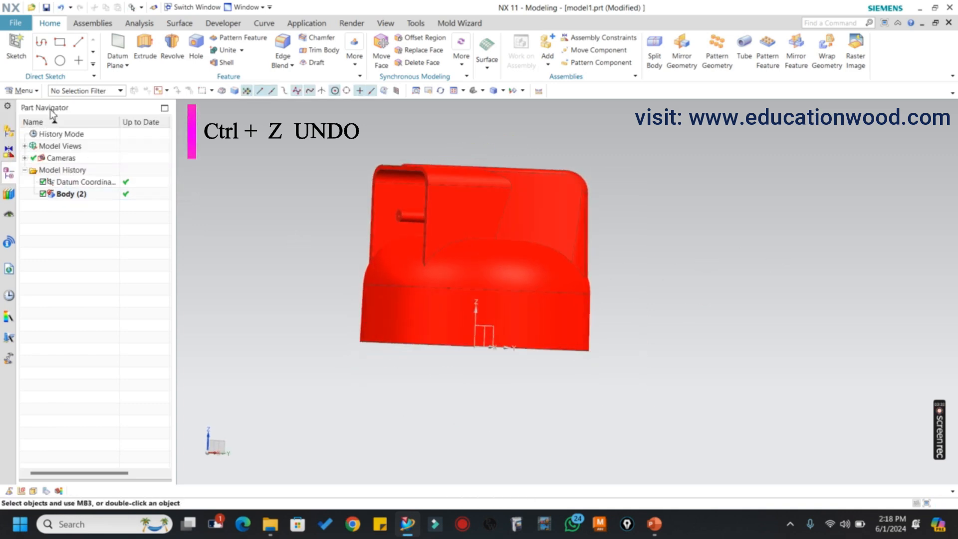
{"action": "left_click", "coordinate": [15, 50]}
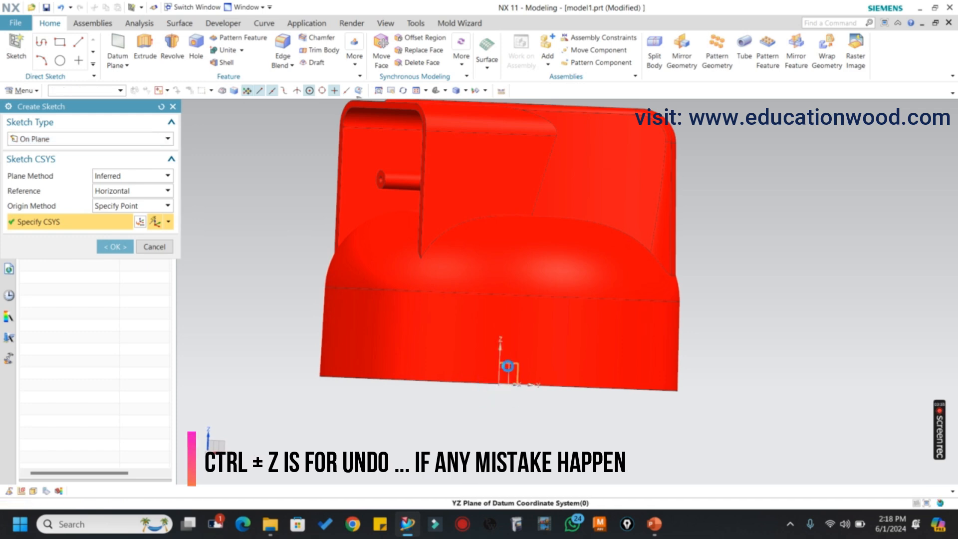
{"action": "left_click", "coordinate": [116, 246]}
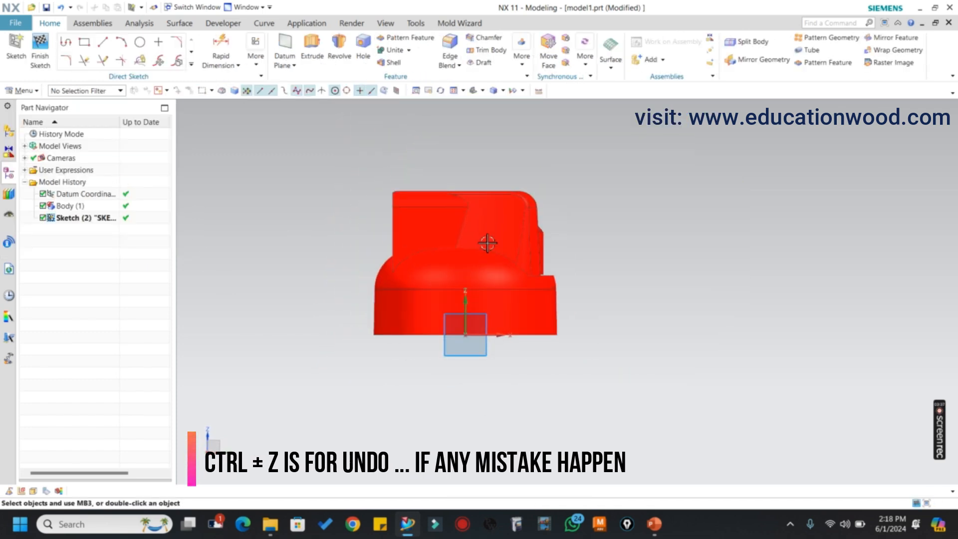
- Sketch a horizontal line about 49 mm long, starting close to the sketch origin
{"action": "key", "text": "l"}
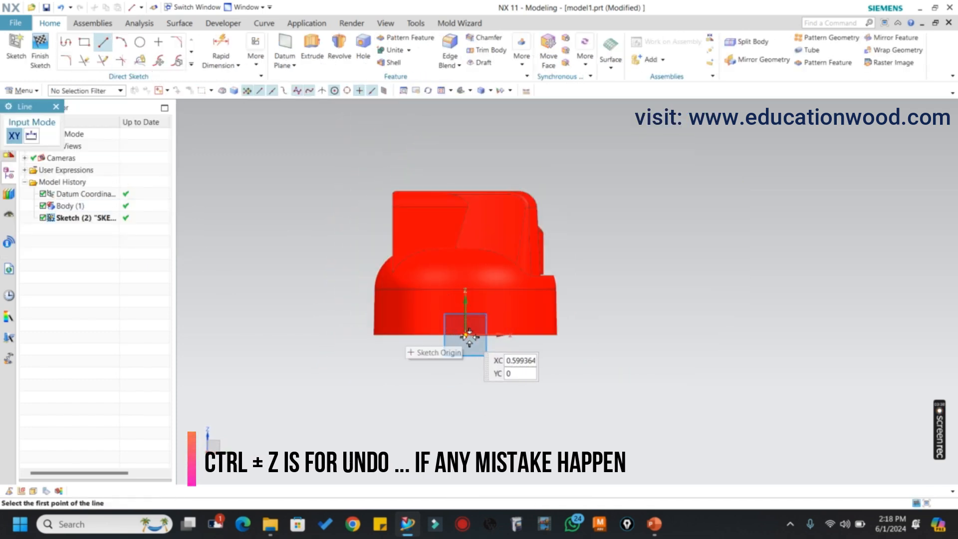
{"action": "left_click", "coordinate": [469, 337]}
{"action": "left_click", "coordinate": [624, 357]}
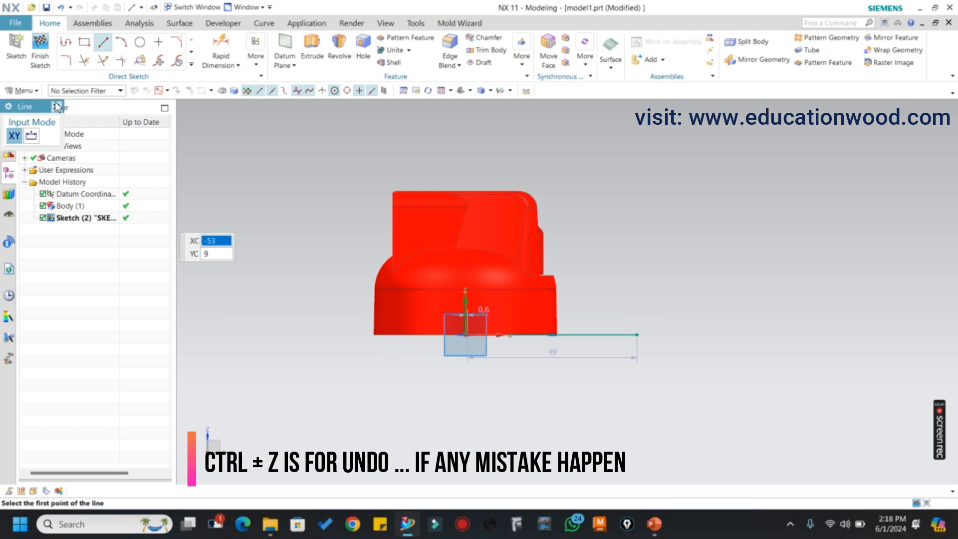
{"action": "left_click", "coordinate": [57, 106]}
- Undo the horizontal line and the creation of the YZ plane sketch
{"action": "key", "text": "ctrl+z"}
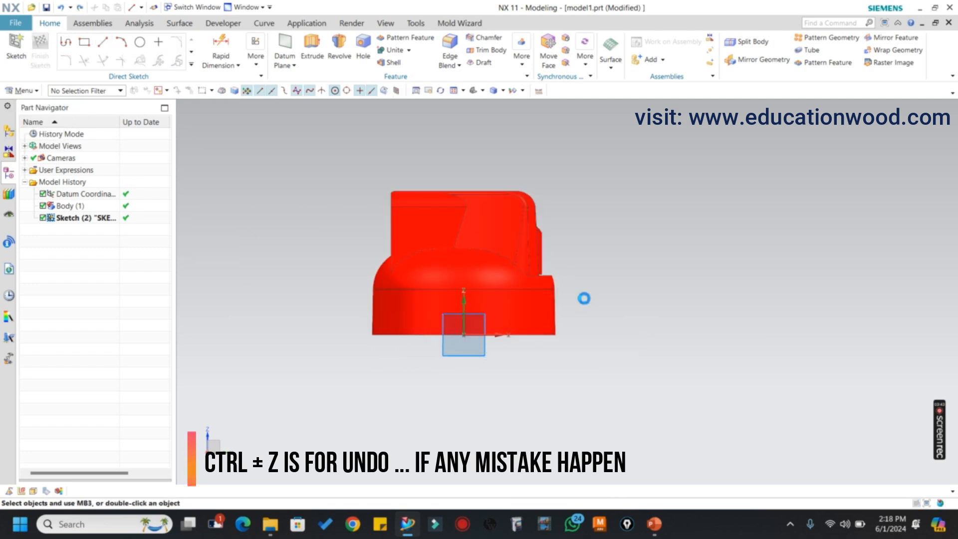
{"action": "key", "text": "ctrl+z"}
{"action": "mouse_move", "coordinate": [573, 302]}
{"action": "middle_mouse_down"}
{"action": "mouse_move", "coordinate": [618, 309]}
{"action": "mouse_move", "coordinate": [596, 318]}
{"action": "mouse_move", "coordinate": [552, 274]}
{"action": "mouse_move", "coordinate": [573, 293]}
{"action": "middle_mouse_up"}
{"action": "scroll", "coordinate": [596, 318], "scroll_direction": "down", "scroll_amount": 2}
{"action": "scroll", "coordinate": [601, 301], "scroll_direction": "up", "scroll_amount": 2}
{"action": "scroll", "coordinate": [549, 271], "scroll_direction": "down", "scroll_amount": 2}
{"action": "scroll", "coordinate": [561, 280], "scroll_direction": "up", "scroll_amount": 2}
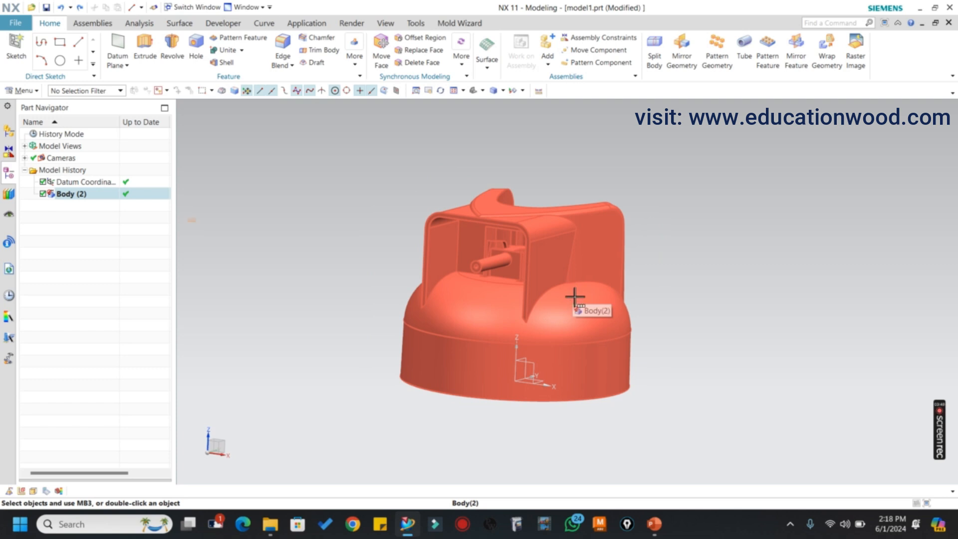
- Redo the YZ plane sketch and its horizontal line
{"action": "key", "text": "ctrl+y"}
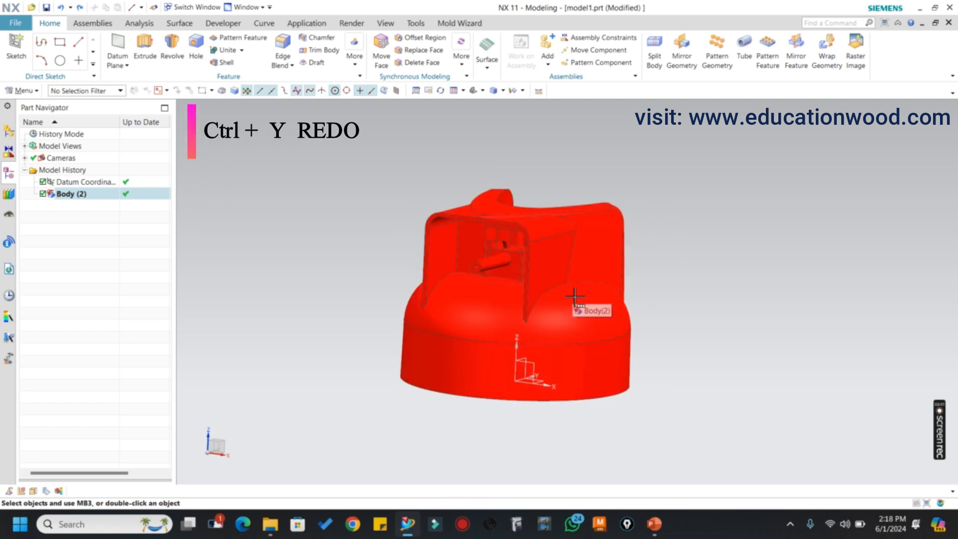
{"action": "key", "text": "ctrl+y"}
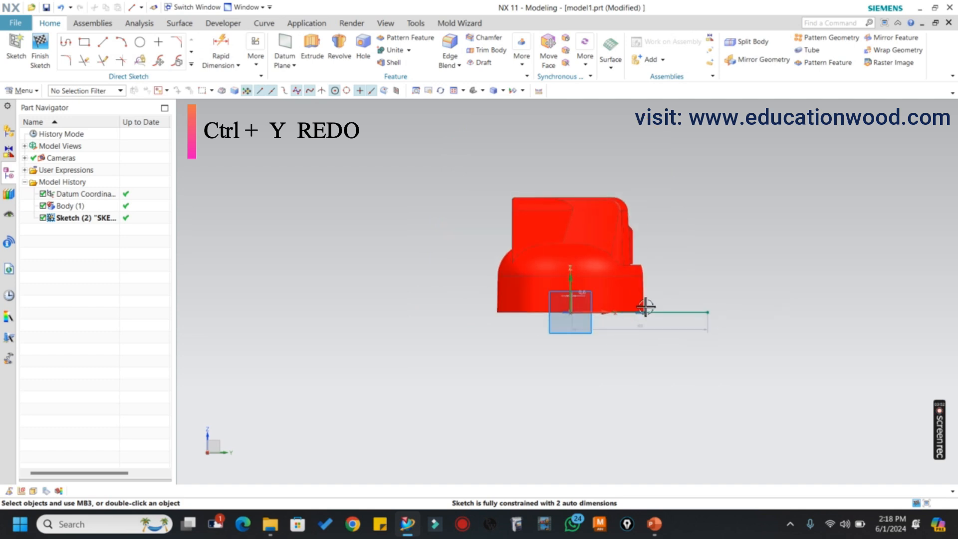
{"action": "scroll", "coordinate": [653, 272], "scroll_direction": "up", "scroll_amount": 3}
{"action": "scroll", "coordinate": [616, 297], "scroll_direction": "down", "scroll_amount": 2}
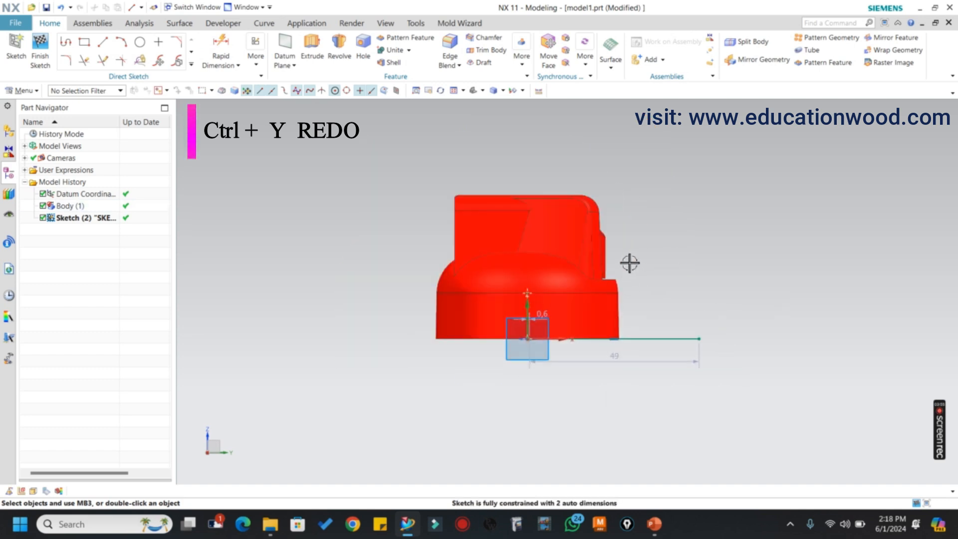
- Cut the horizontal line out of the sketch
{"action": "left_click", "coordinate": [644, 340]}
{"action": "key", "text": "Delete"}
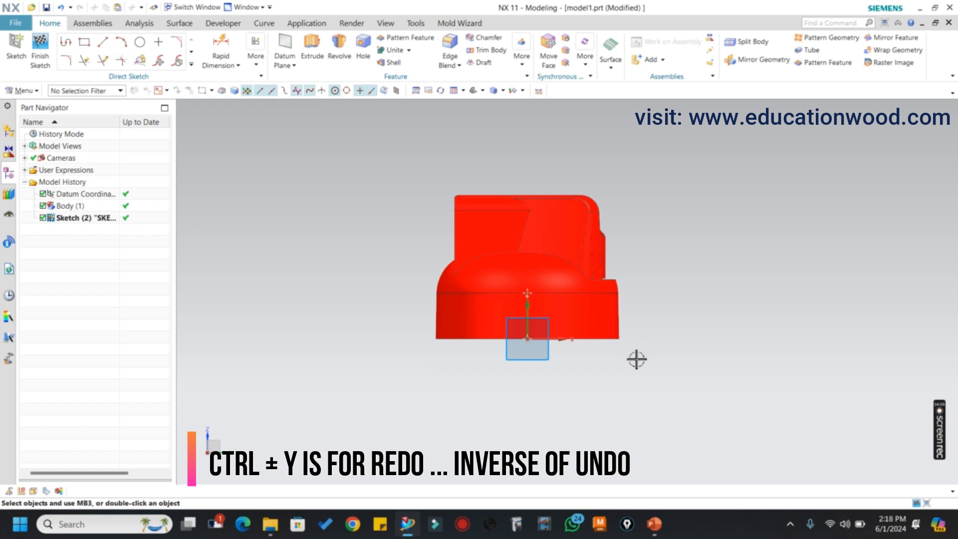
- Try to paste the cut line into the sketch and move it higher with the Dynamic motion option
{"action": "key", "text": "ctrl+z"}
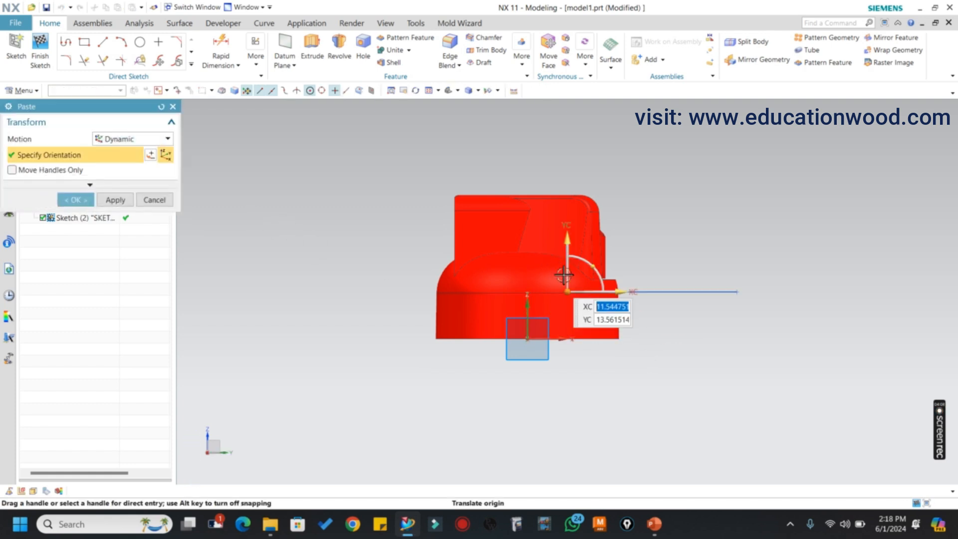
{"action": "left_click_drag", "start_coordinate": [567, 239], "coordinate": [506, 186]}
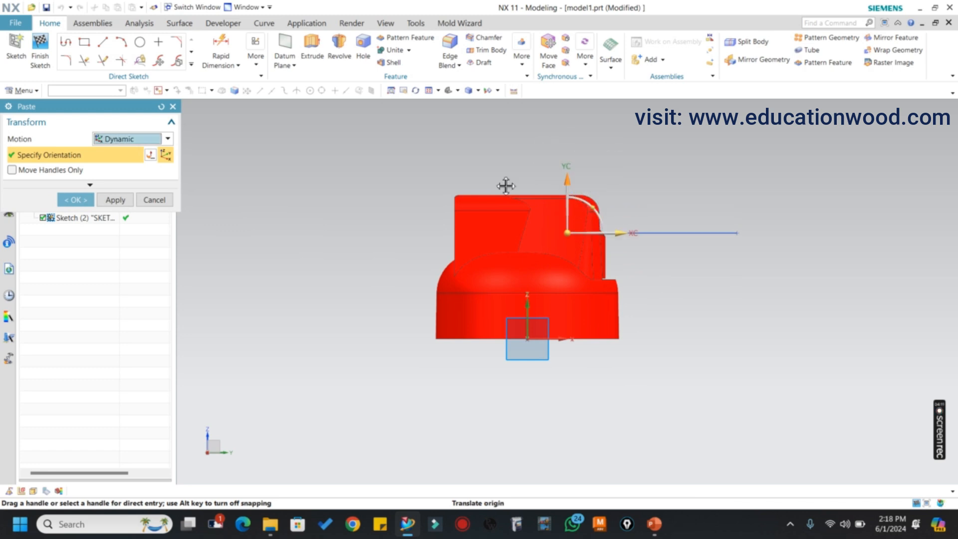
{"action": "left_click", "coordinate": [155, 199]}
{"action": "scroll", "coordinate": [374, 267], "scroll_direction": "down", "scroll_amount": 1}
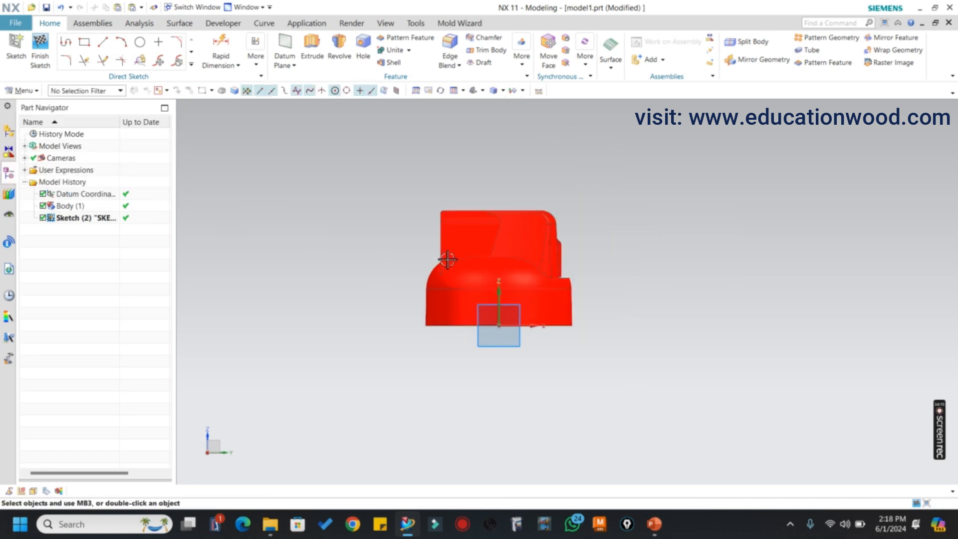
- Finish the sketch and return to the 3D view of the cap
{"action": "scroll", "coordinate": [464, 261], "scroll_direction": "up", "scroll_amount": 2}
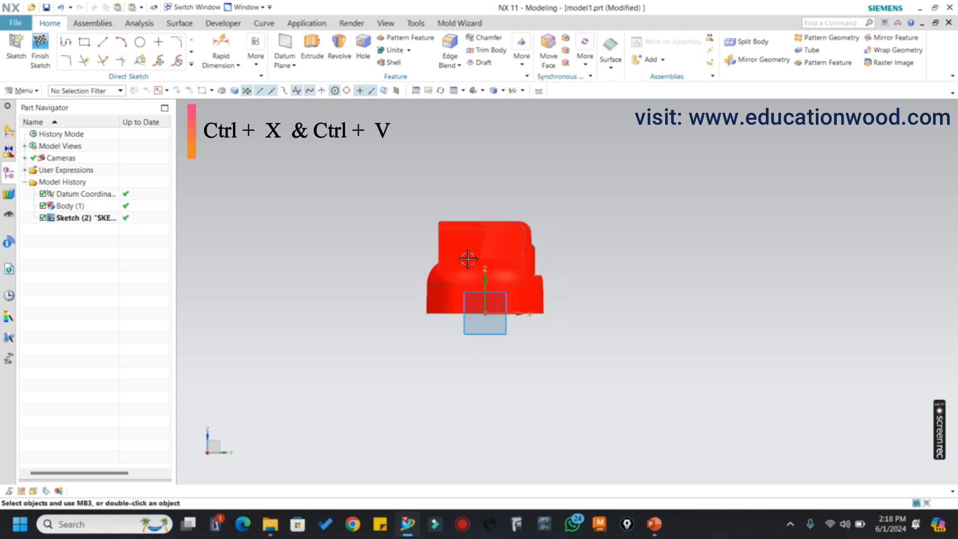
{"action": "middle_click_drag", "start_coordinate": [465, 264], "coordinate": [494, 255]}
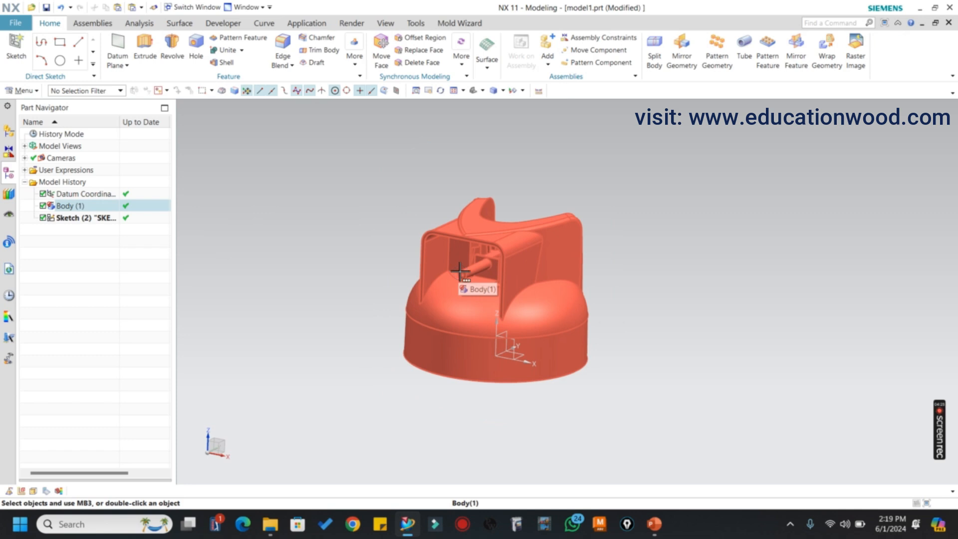
- Delete the cap's solid body from the part
{"action": "scroll", "coordinate": [548, 274], "scroll_direction": "down", "scroll_amount": 1}
{"action": "scroll", "coordinate": [548, 274], "scroll_direction": "up", "scroll_amount": 2}
{"action": "middle_click_drag", "start_coordinate": [601, 278], "coordinate": [484, 236]}
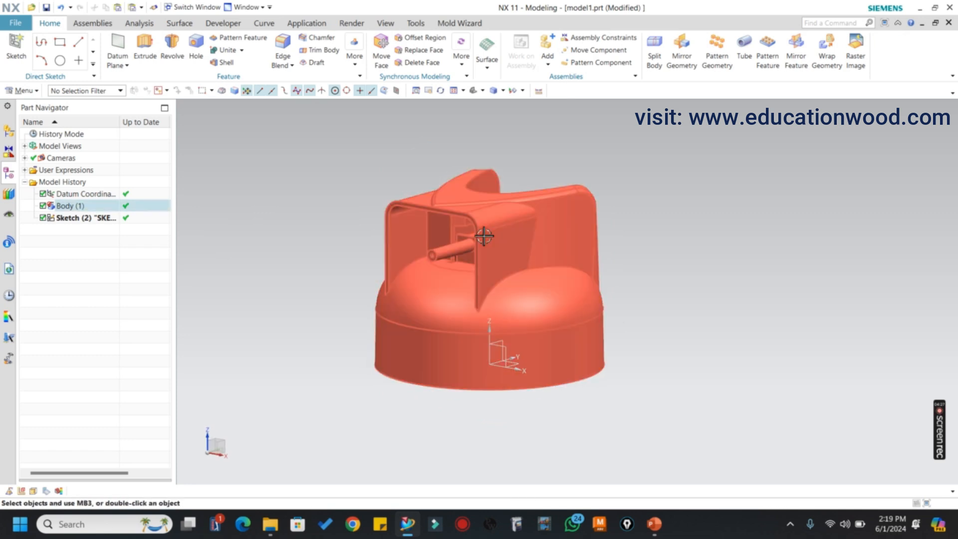
{"action": "left_click", "coordinate": [514, 250]}
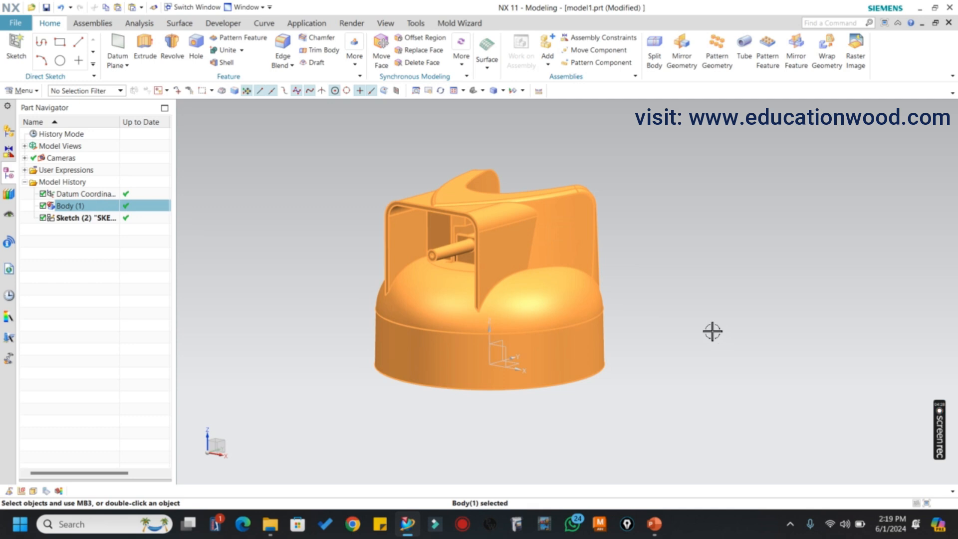
{"action": "key", "text": "ctrl+d"}
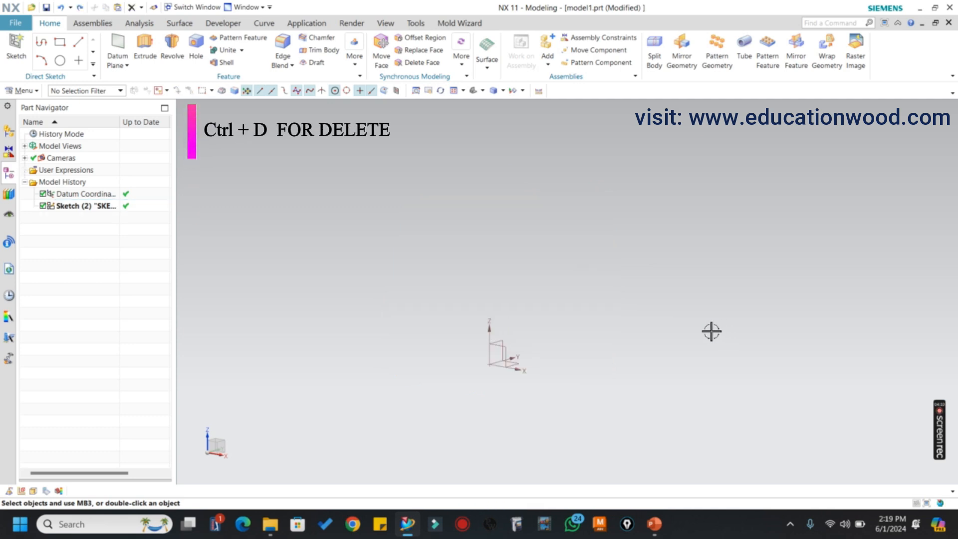
- Undo the deletion of the cap's body
{"action": "key", "text": "ctrl+z"}
{"action": "scroll", "coordinate": [616, 293], "scroll_direction": "down", "scroll_amount": 2}
{"action": "middle_click_drag", "start_coordinate": [614, 293], "coordinate": [624, 299]}
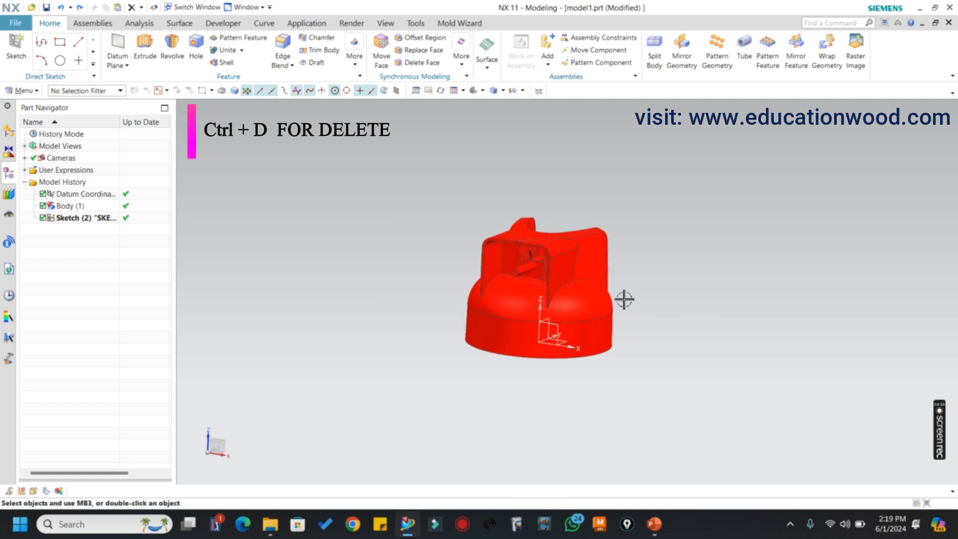
{"action": "scroll", "coordinate": [624, 299], "scroll_direction": "up", "scroll_amount": 3}
{"action": "scroll", "coordinate": [618, 264], "scroll_direction": "down", "scroll_amount": 2}
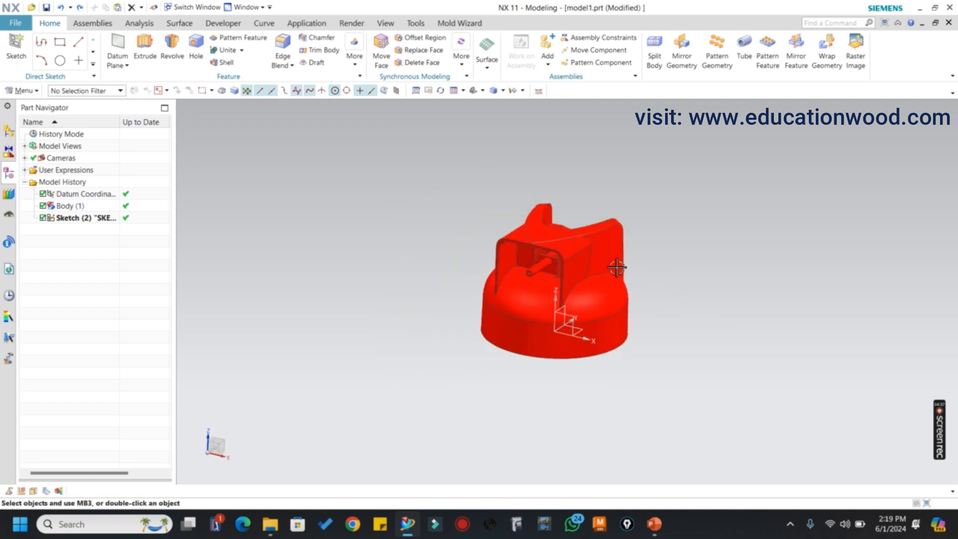
{"action": "middle_click_drag", "start_coordinate": [618, 265], "coordinate": [627, 263]}
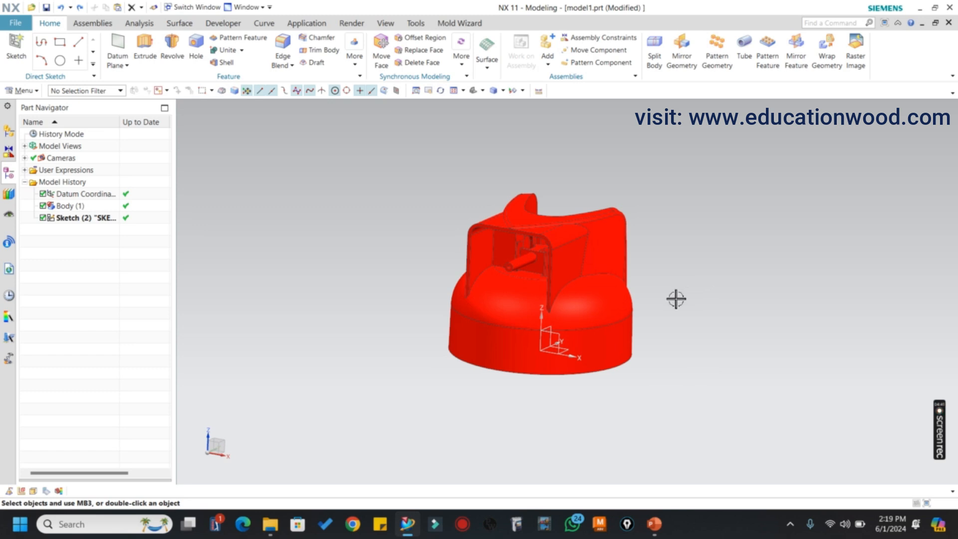
{"action": "scroll", "coordinate": [574, 265], "scroll_direction": "down", "scroll_amount": 1}
{"action": "scroll", "coordinate": [634, 286], "scroll_direction": "up", "scroll_amount": 3}
{"action": "middle_click_drag", "start_coordinate": [648, 274], "coordinate": [691, 269]}
{"action": "scroll", "coordinate": [696, 269], "scroll_direction": "down", "scroll_amount": 3}
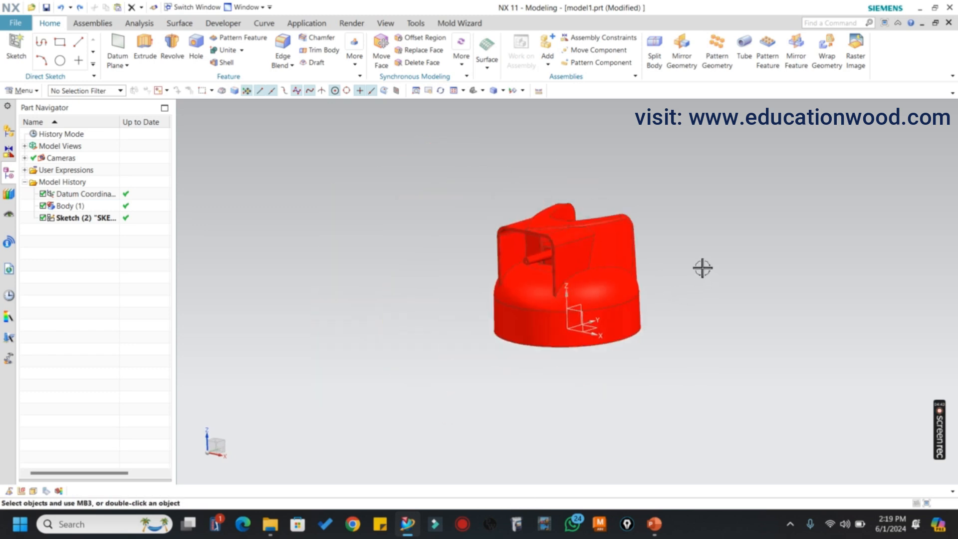
{"action": "scroll", "coordinate": [561, 254], "scroll_direction": "up", "scroll_amount": 2}
{"action": "middle_click_drag", "start_coordinate": [593, 264], "coordinate": [630, 262]}
{"action": "scroll", "coordinate": [526, 245], "scroll_direction": "up", "scroll_amount": 2}
{"action": "scroll", "coordinate": [541, 178], "scroll_direction": "down", "scroll_amount": 2}
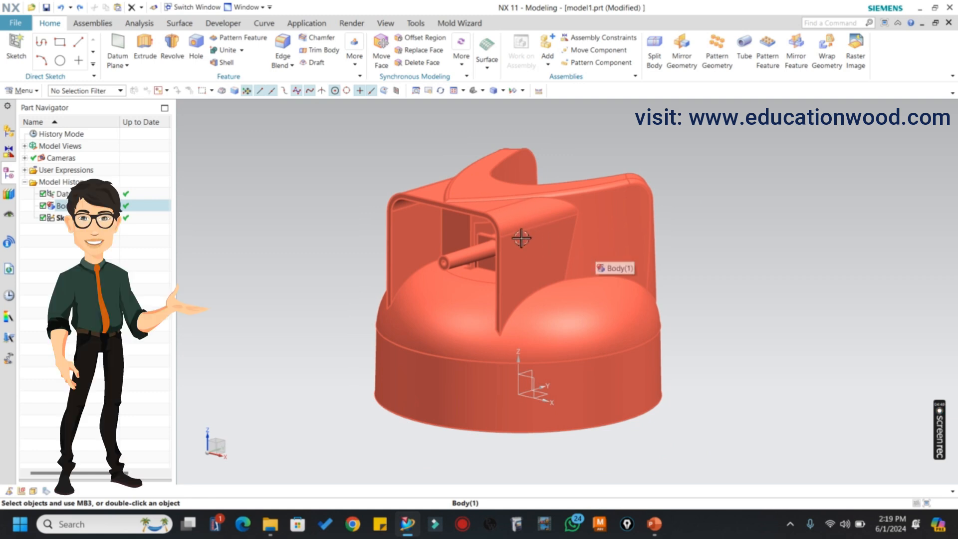
{"action": "middle_click_drag", "start_coordinate": [516, 238], "coordinate": [489, 269]}
{"action": "middle_click_drag", "start_coordinate": [522, 352], "coordinate": [512, 369]}
{"action": "scroll", "coordinate": [571, 314], "scroll_direction": "down", "scroll_amount": 3}
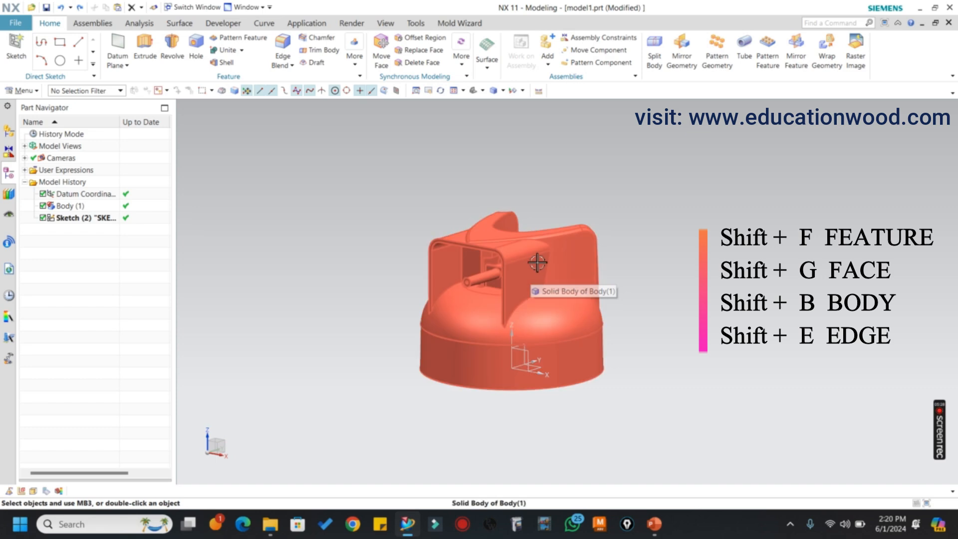
- Preview selecting the cap as a solid body and by its edges, using body and edge selection priority
{"action": "scroll", "coordinate": [537, 265], "scroll_direction": "up", "scroll_amount": 1}
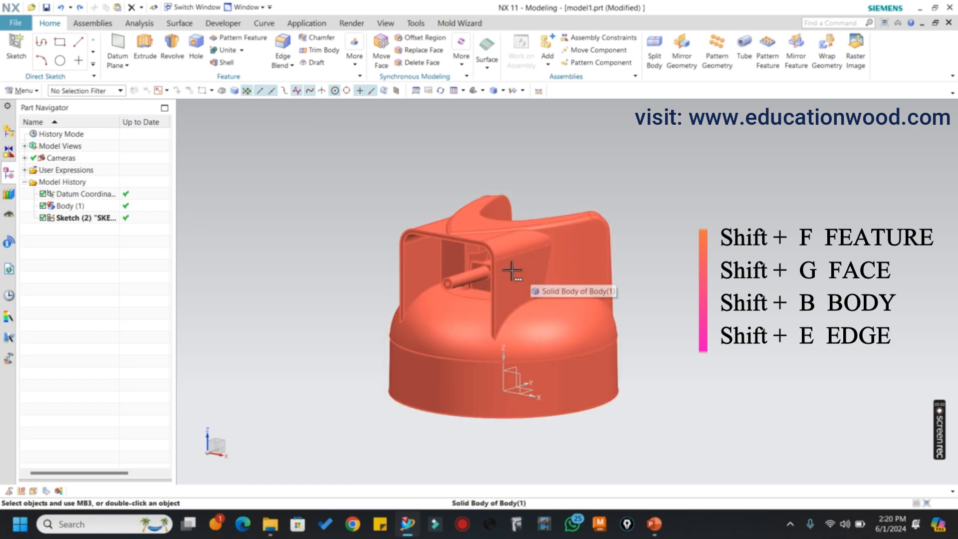
{"action": "left_click", "coordinate": [515, 271]}
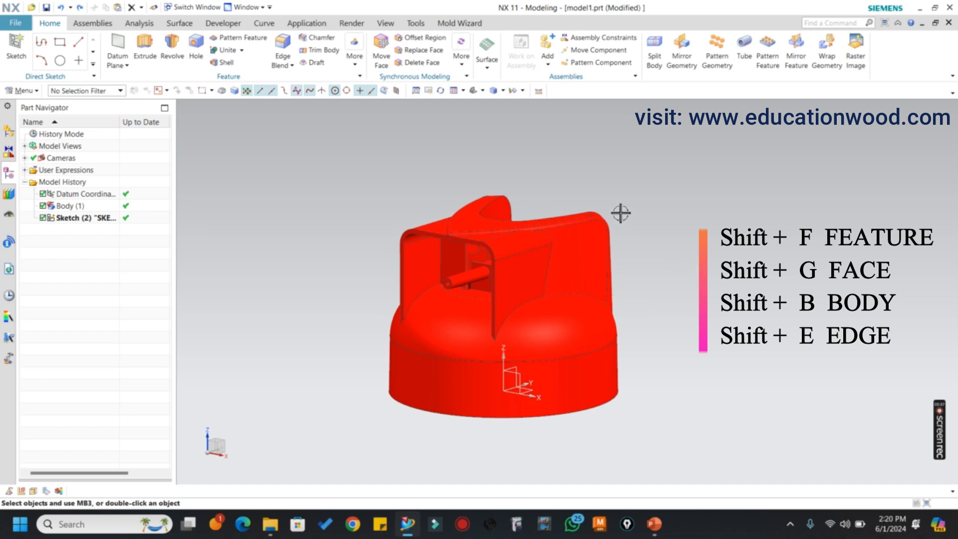
{"action": "scroll", "coordinate": [649, 217], "scroll_direction": "down", "scroll_amount": 2}
{"action": "scroll", "coordinate": [678, 254], "scroll_direction": "up", "scroll_amount": 2}
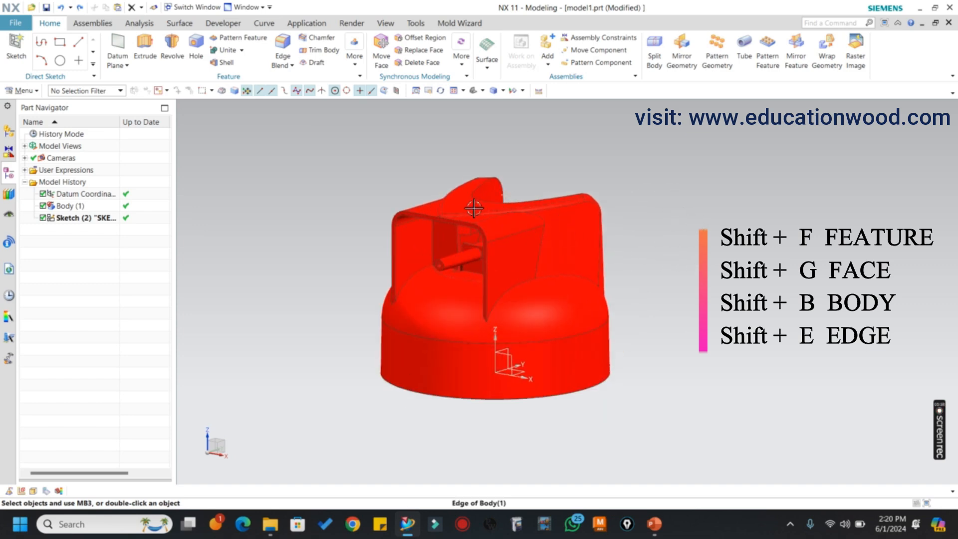
{"action": "scroll", "coordinate": [499, 235], "scroll_direction": "up", "scroll_amount": 3}
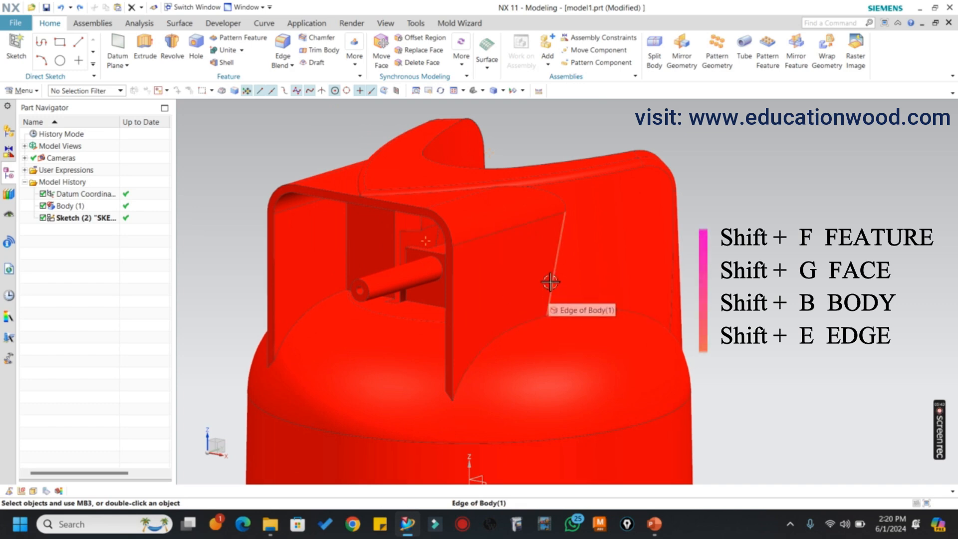
{"action": "scroll", "coordinate": [549, 282], "scroll_direction": "down", "scroll_amount": 2}
{"action": "scroll", "coordinate": [726, 256], "scroll_direction": "down", "scroll_amount": 1}
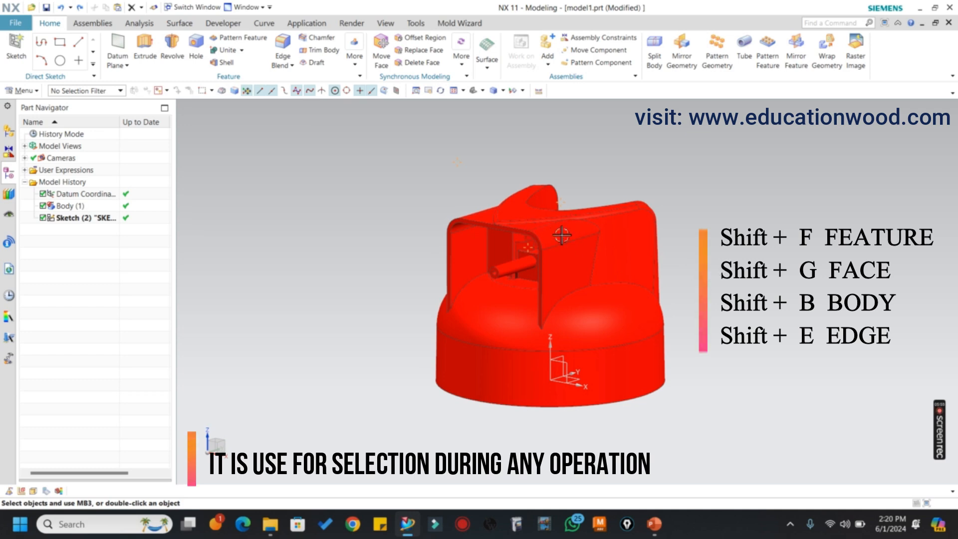
{"action": "scroll", "coordinate": [579, 245], "scroll_direction": "up", "scroll_amount": 1}
{"action": "scroll", "coordinate": [581, 245], "scroll_direction": "down", "scroll_amount": 1}
{"action": "middle_click_drag", "start_coordinate": [585, 245], "coordinate": [558, 229]}
{"action": "scroll", "coordinate": [586, 240], "scroll_direction": "down", "scroll_amount": 2}
{"action": "scroll", "coordinate": [586, 241], "scroll_direction": "up", "scroll_amount": 2}
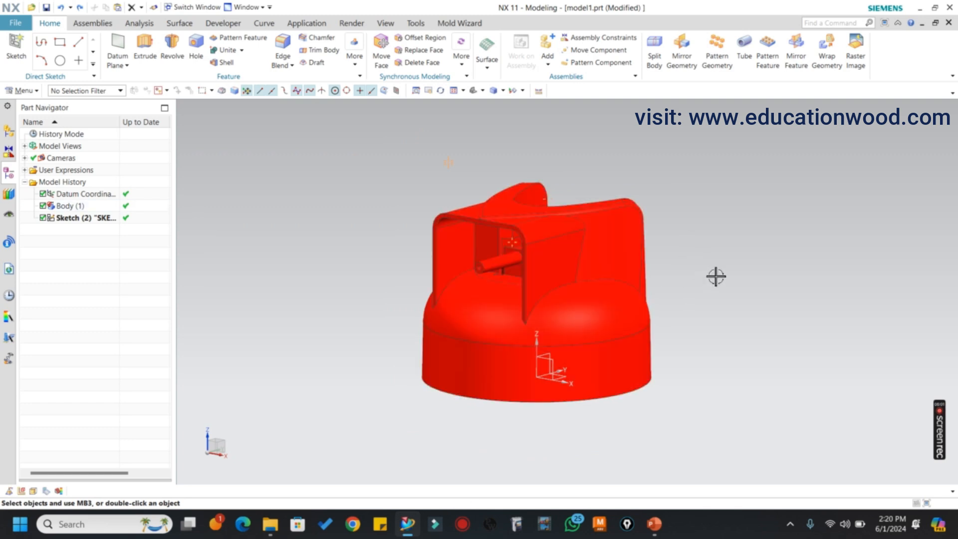
{"action": "scroll", "coordinate": [719, 269], "scroll_direction": "down", "scroll_amount": 1}
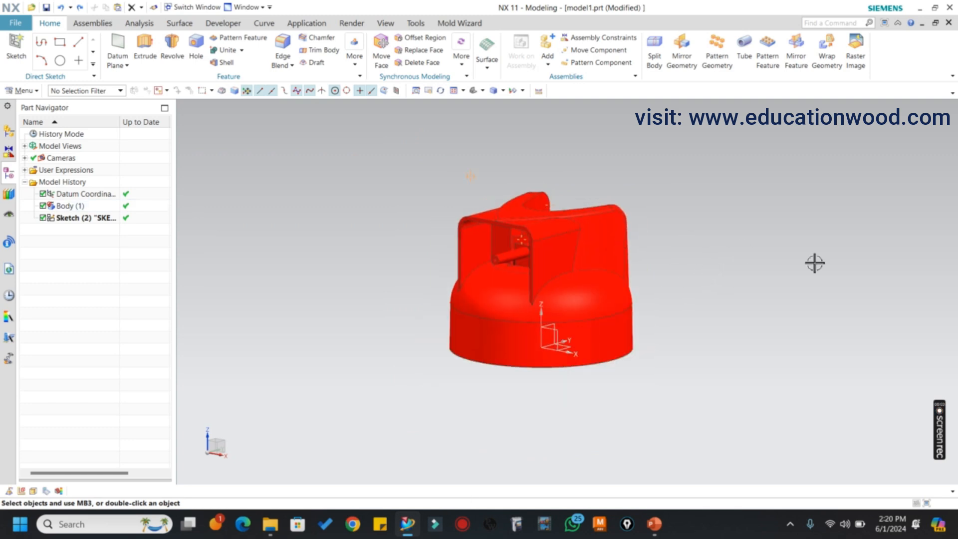
- Select every object in the part at once, and clear the selection
{"action": "key", "text": "ctrl+a"}
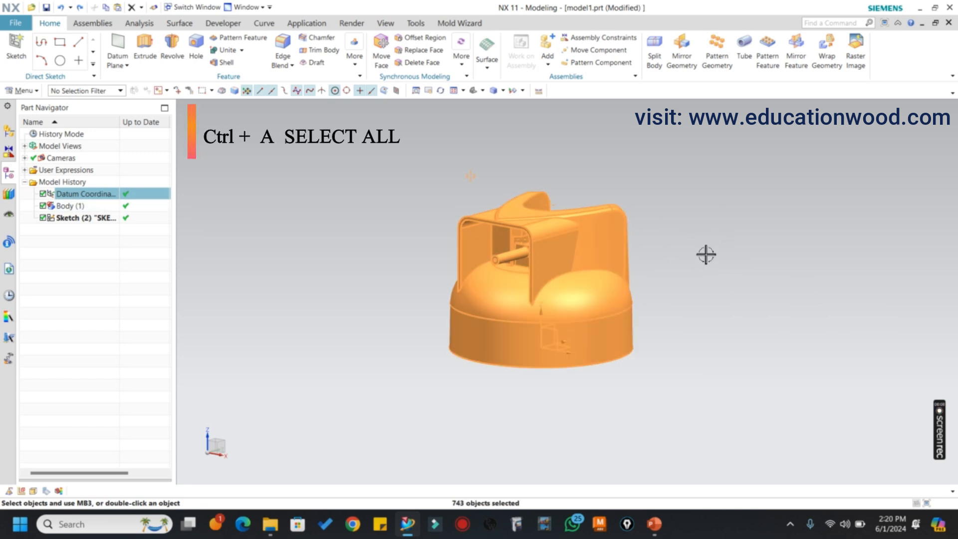
{"action": "scroll", "coordinate": [588, 256], "scroll_direction": "up", "scroll_amount": 3}
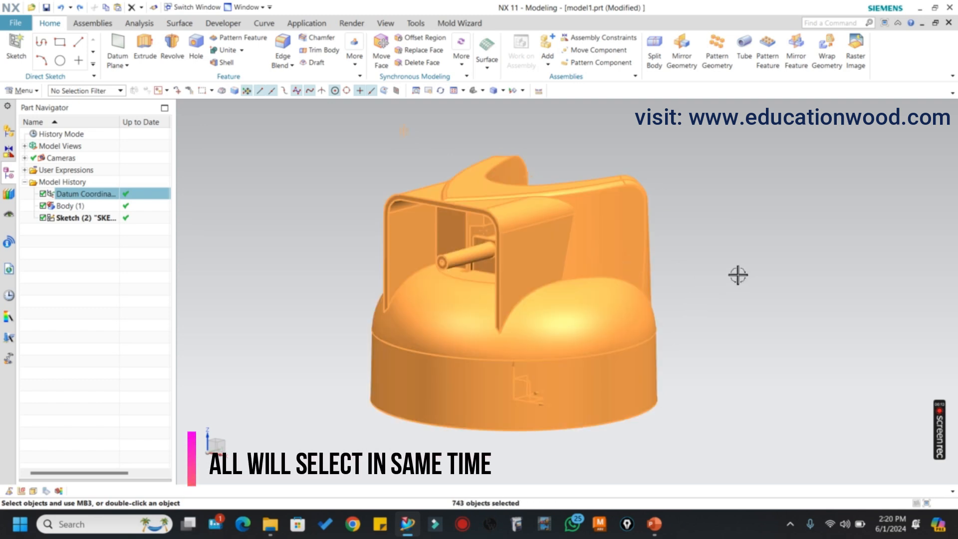
{"action": "key", "text": "Escape"}
{"action": "scroll", "coordinate": [736, 274], "scroll_direction": "down", "scroll_amount": 2}
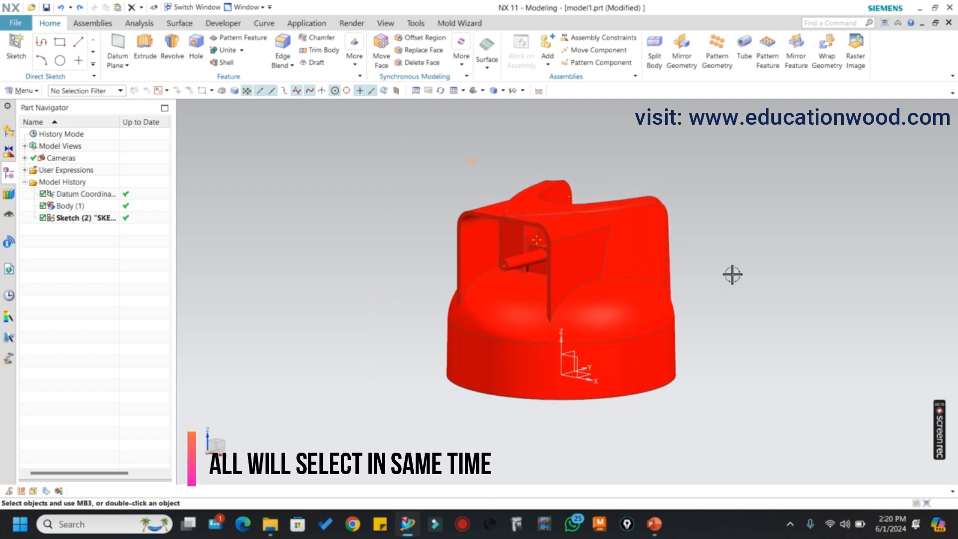
- Edit the cap body's object display, setting its color to cyan and its translucency to 60
{"action": "mouse_move", "coordinate": [708, 268]}
{"action": "middle_mouse_down"}
{"action": "mouse_move", "coordinate": [733, 256]}
{"action": "mouse_move", "coordinate": [722, 267]}
{"action": "middle_mouse_up"}
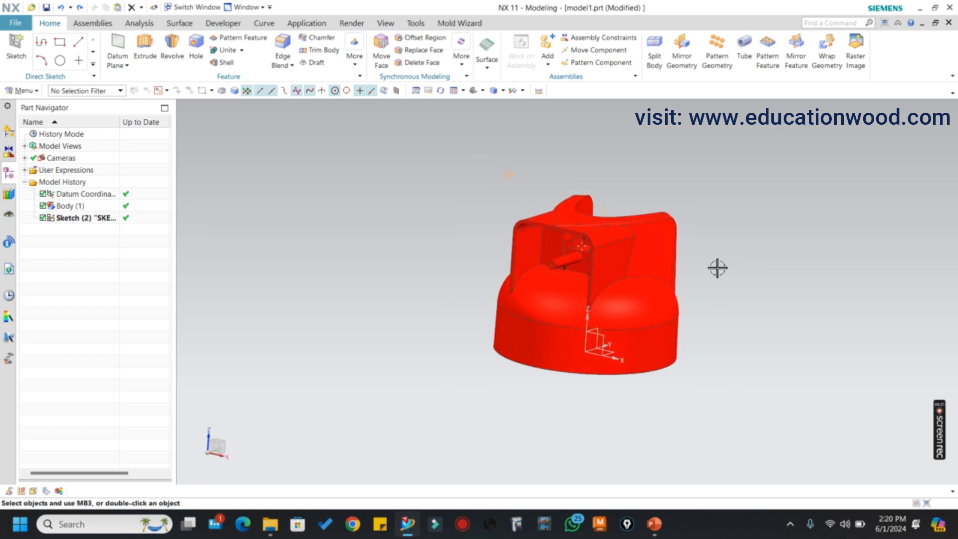
{"action": "mouse_move", "coordinate": [717, 268]}
{"action": "middle_mouse_down"}
{"action": "mouse_move", "coordinate": [691, 252]}
{"action": "mouse_move", "coordinate": [720, 260]}
{"action": "middle_mouse_up"}
{"action": "key", "text": "ctrl+j"}
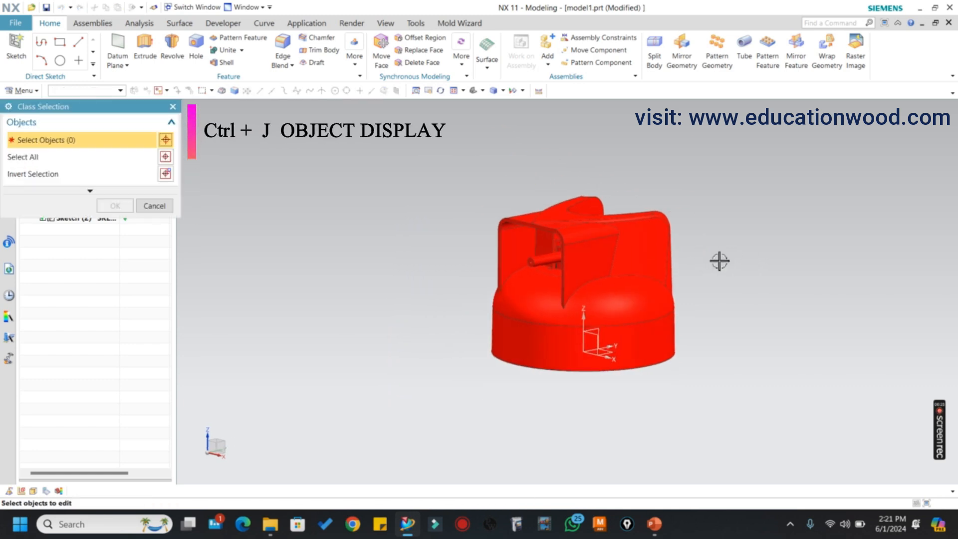
{"action": "left_click", "coordinate": [583, 248]}
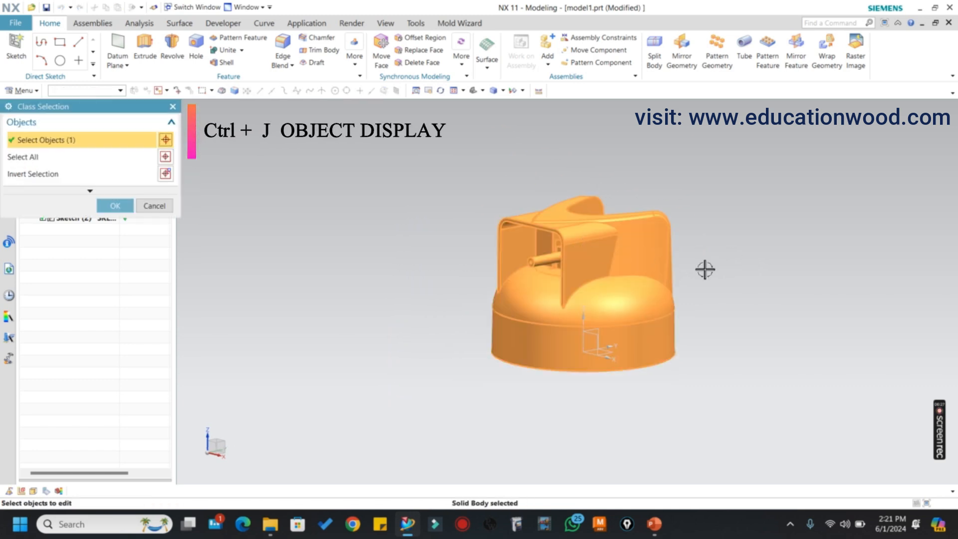
{"action": "scroll", "coordinate": [622, 258], "scroll_direction": "up", "scroll_amount": 1}
{"action": "scroll", "coordinate": [547, 208], "scroll_direction": "down", "scroll_amount": 1}
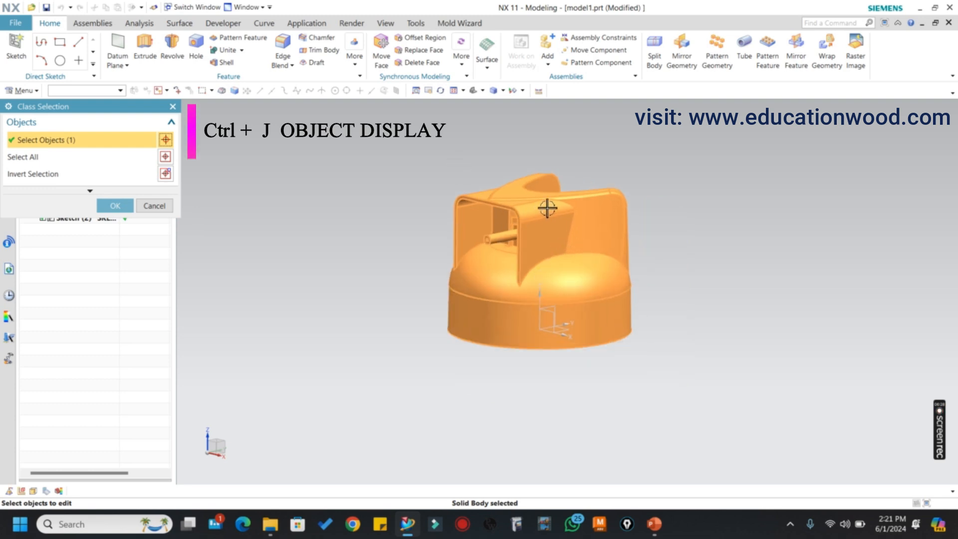
{"action": "left_click", "coordinate": [115, 206]}
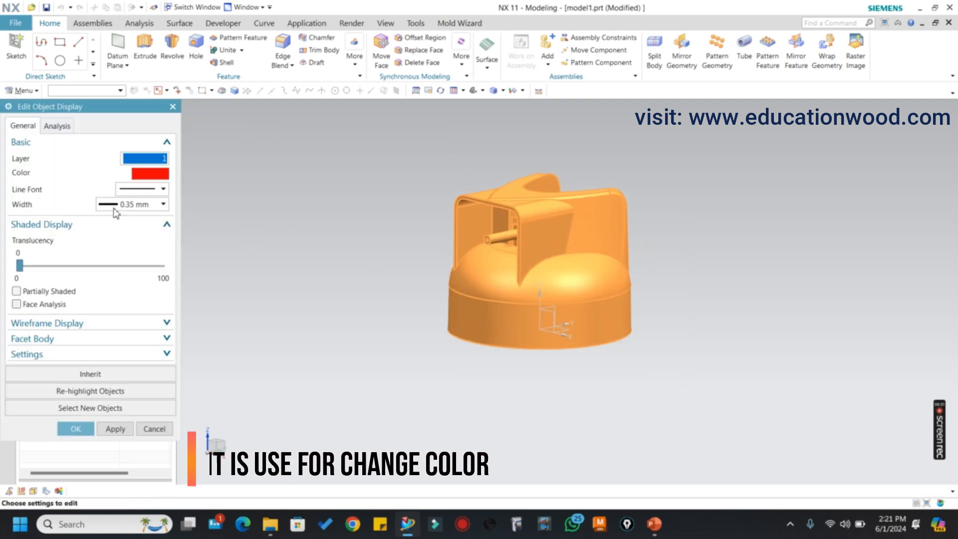
{"action": "left_click", "coordinate": [150, 173]}
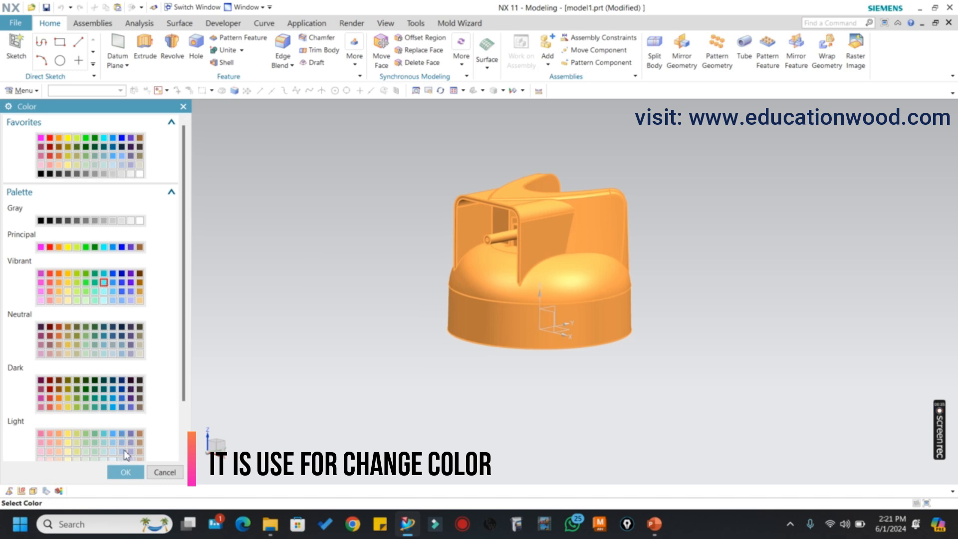
{"action": "left_click", "coordinate": [125, 472]}
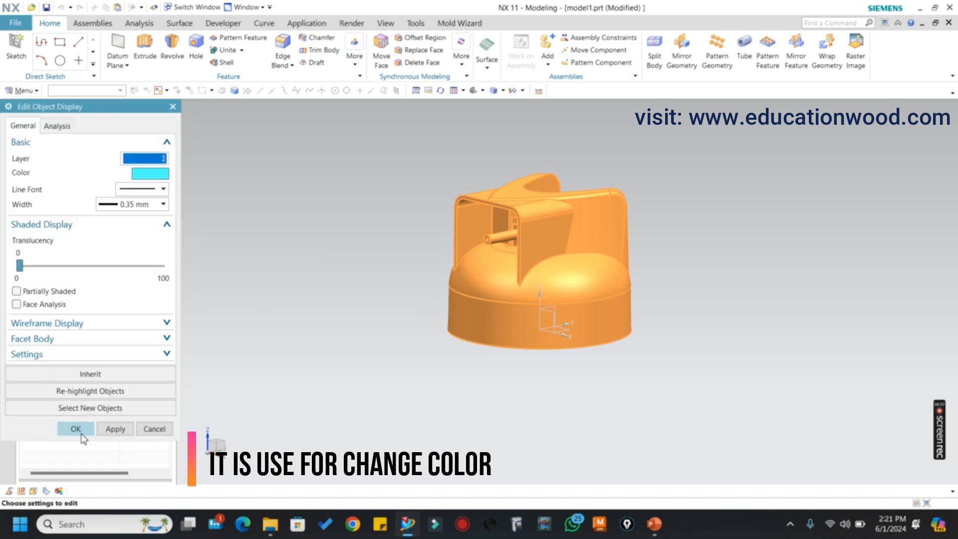
{"action": "left_click_drag", "start_coordinate": [20, 266], "coordinate": [108, 274]}
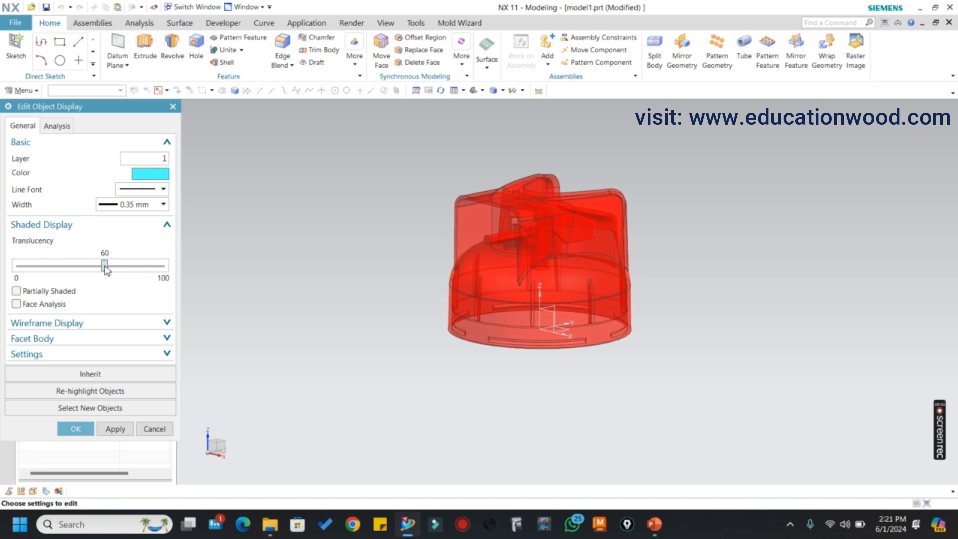
{"action": "left_click", "coordinate": [75, 429]}
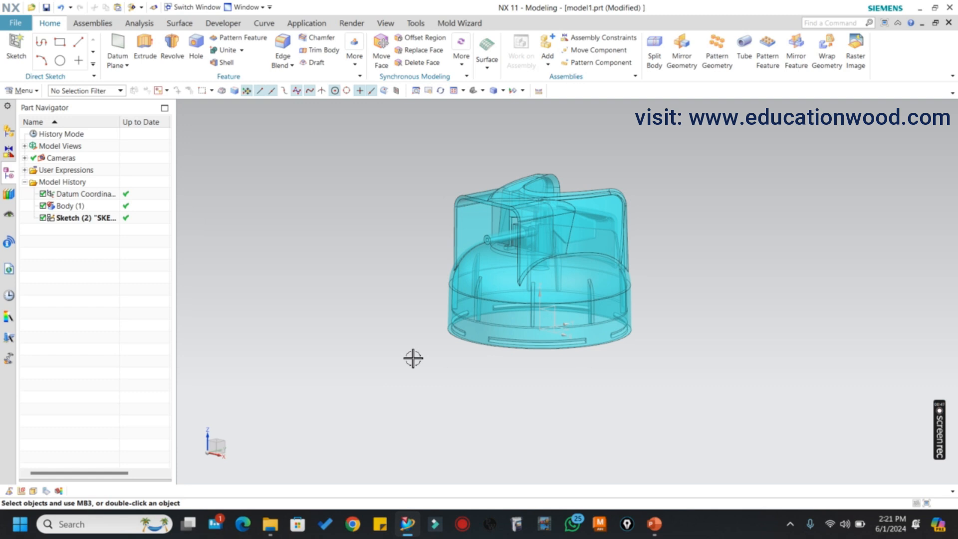
{"action": "middle_click_drag", "start_coordinate": [516, 289], "coordinate": [615, 252]}
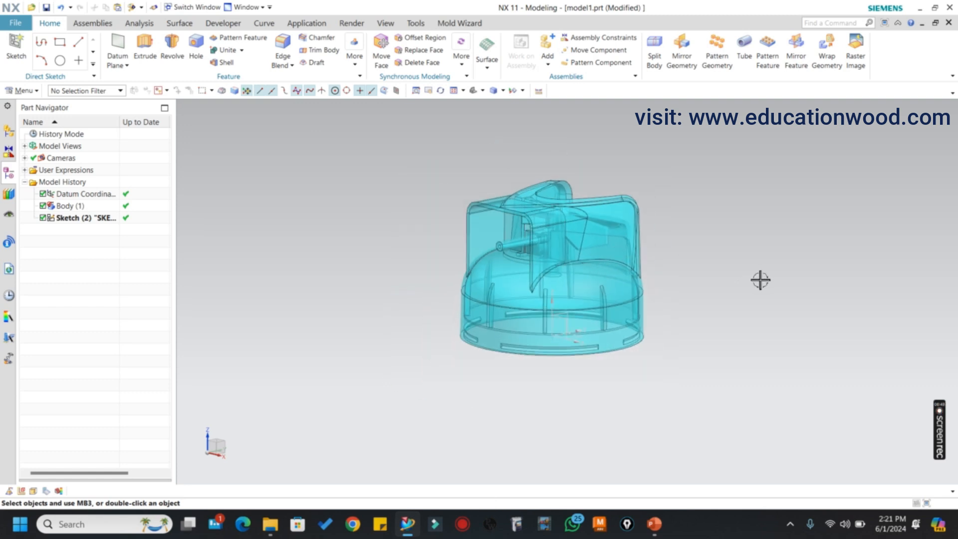
- Undo the color and translucency change on the cap body
{"action": "key", "text": "ctrl+z"}
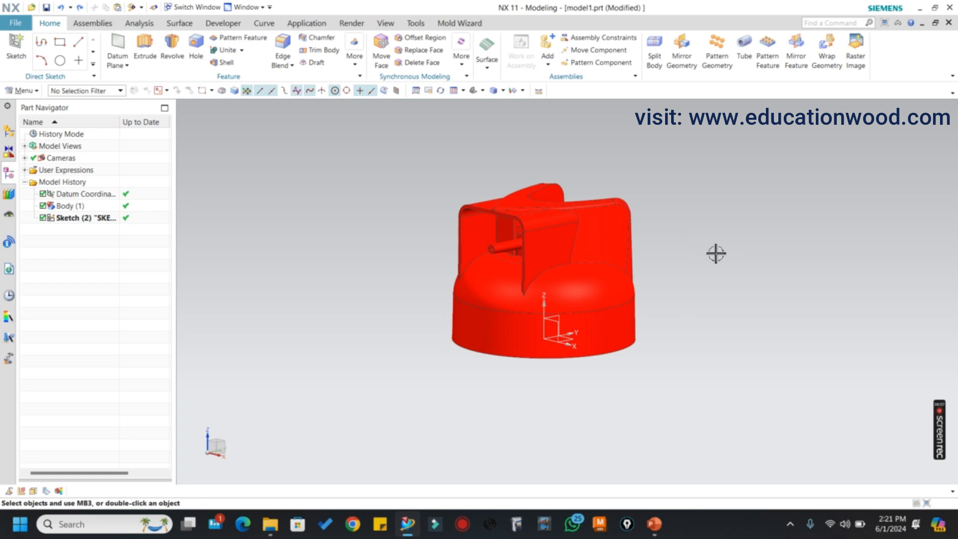
{"action": "scroll", "coordinate": [658, 210], "scroll_direction": "down", "scroll_amount": 1}
{"action": "scroll", "coordinate": [659, 212], "scroll_direction": "up", "scroll_amount": 2}
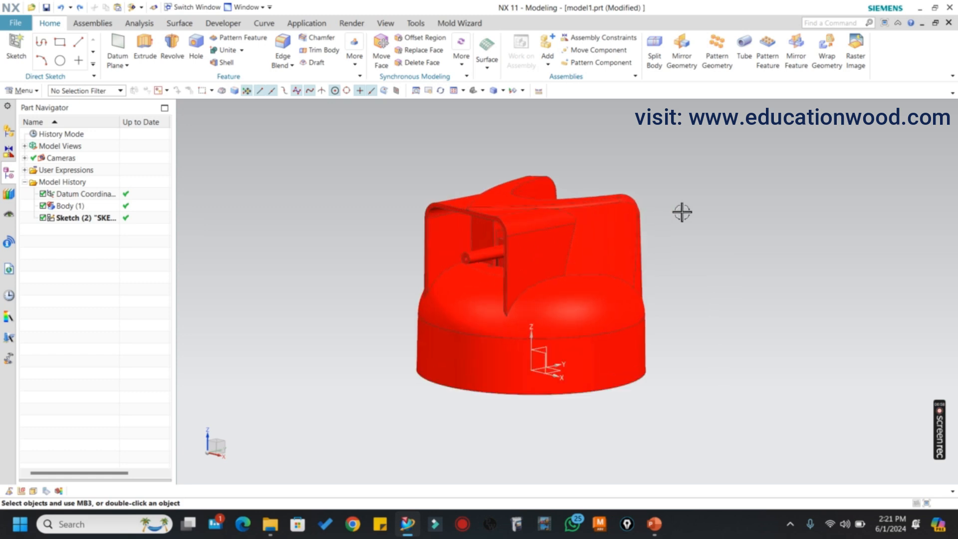
- Hide all bodies by category with Show and Hide, leaving the datum coordinate system displayed
{"action": "scroll", "coordinate": [680, 219], "scroll_direction": "down", "scroll_amount": 2}
{"action": "scroll", "coordinate": [680, 219], "scroll_direction": "down", "scroll_amount": 1}
{"action": "scroll", "coordinate": [670, 226], "scroll_direction": "up", "scroll_amount": 1}
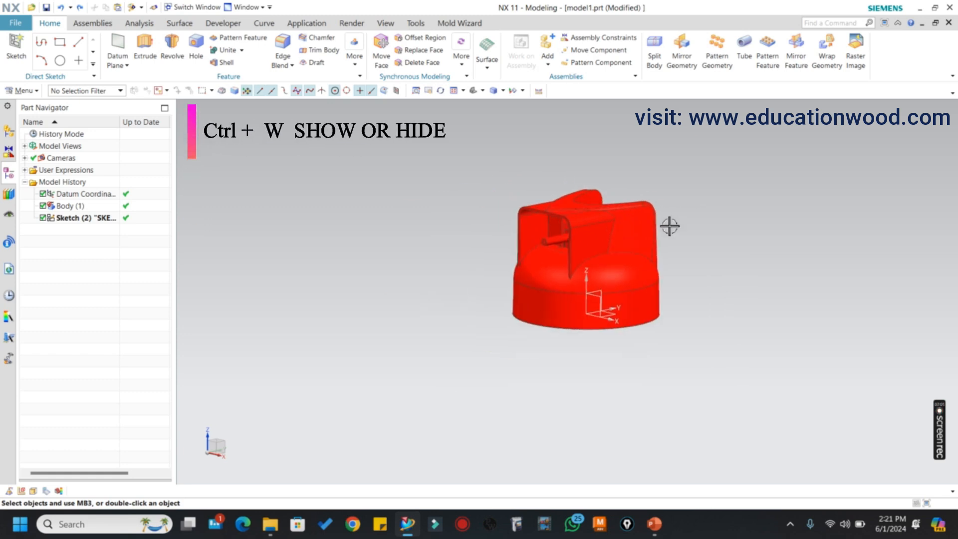
{"action": "scroll", "coordinate": [670, 226], "scroll_direction": "up", "scroll_amount": 1}
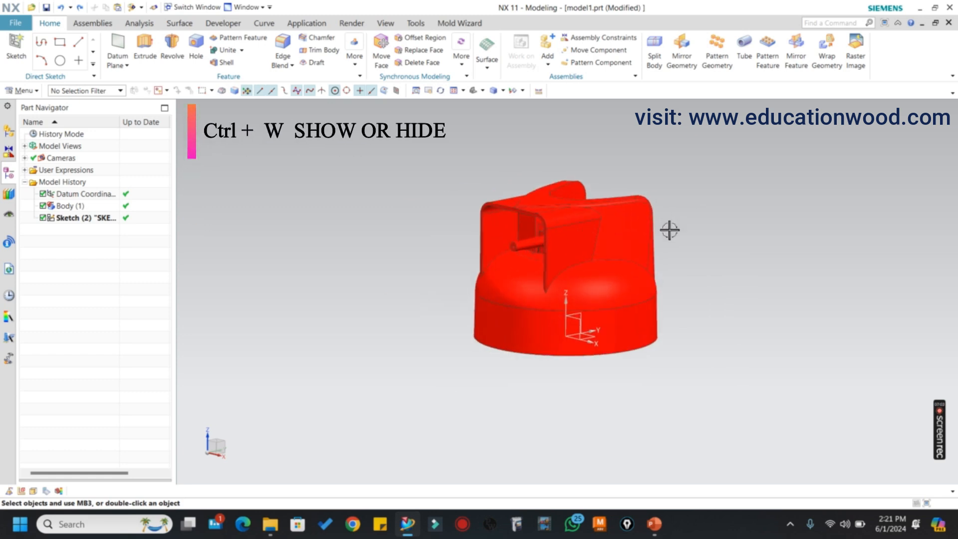
{"action": "key", "text": "ctrl+w"}
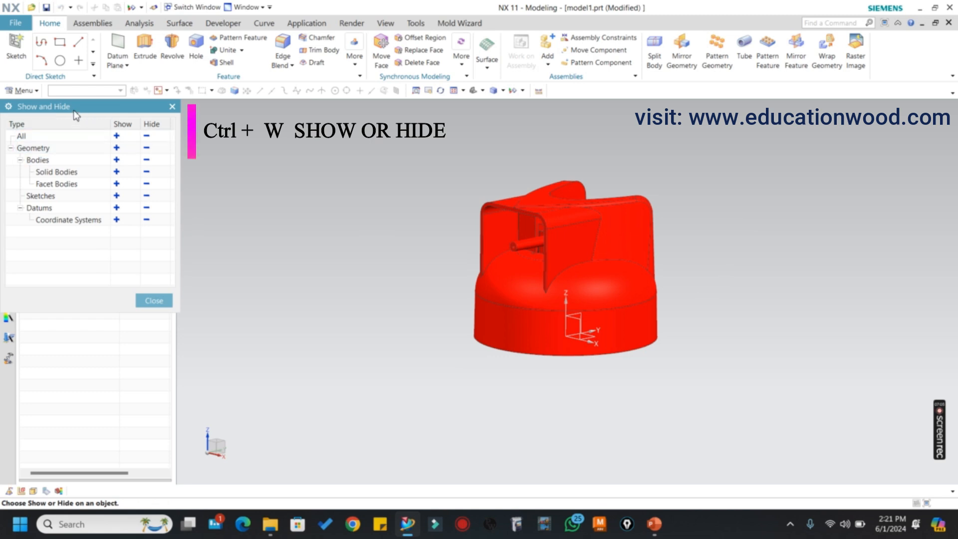
{"action": "left_click_drag", "start_coordinate": [75, 109], "coordinate": [130, 109]}
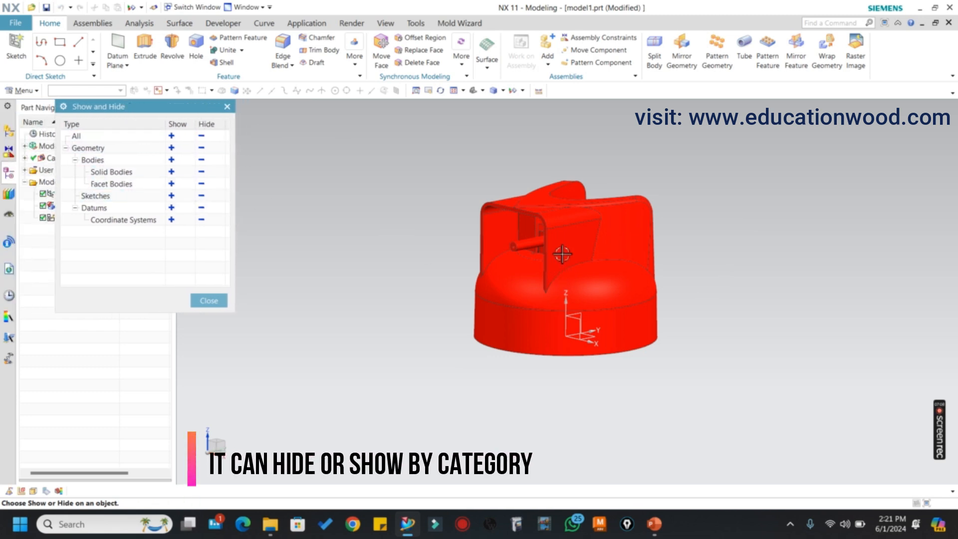
{"action": "scroll", "coordinate": [561, 251], "scroll_direction": "up", "scroll_amount": 1}
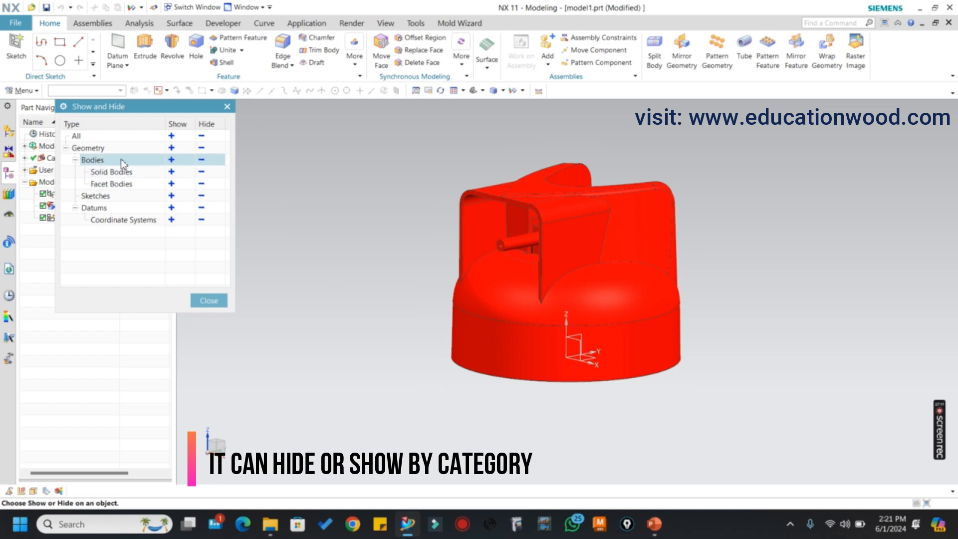
{"action": "left_click", "coordinate": [172, 161]}
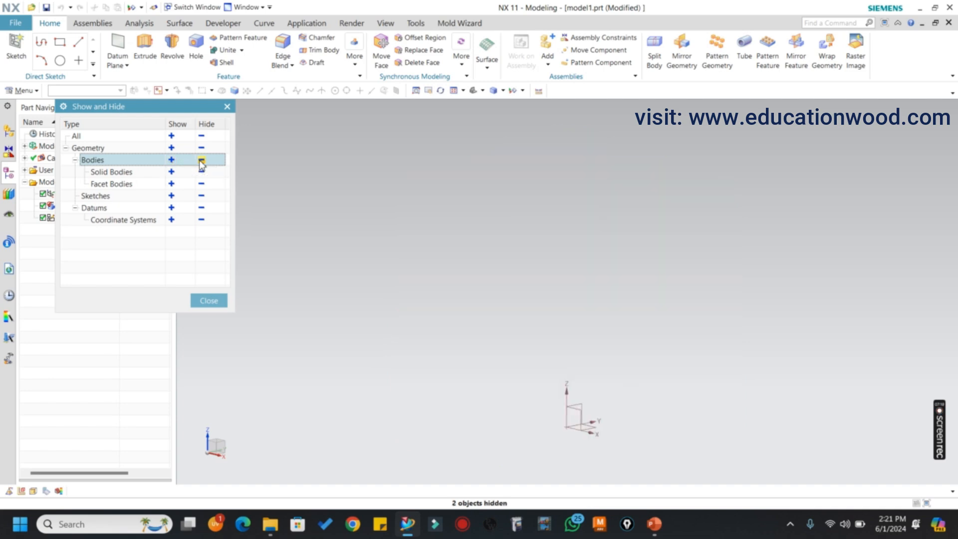
{"action": "left_click", "coordinate": [227, 106]}
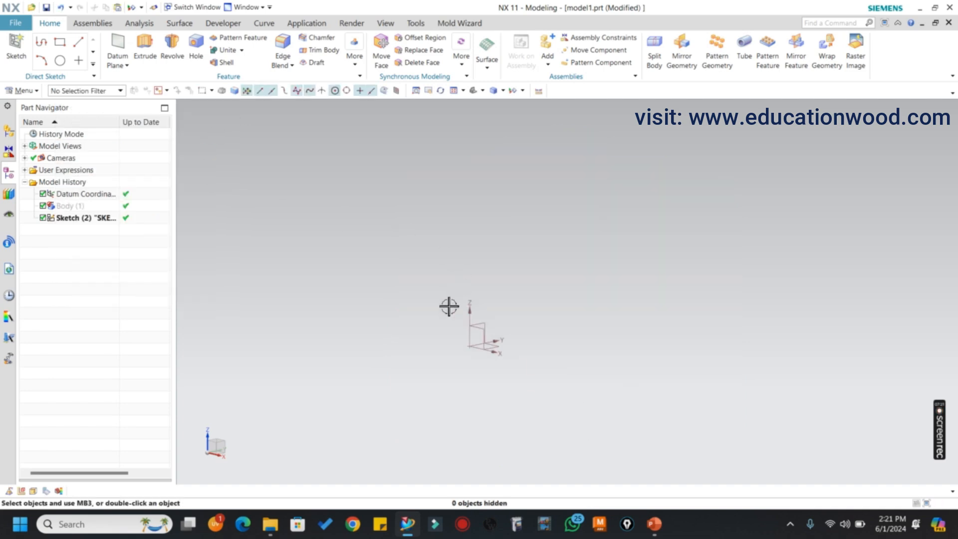
- Show all hidden objects in the part to bring back the cap body
{"action": "key", "text": "ctrl+shift+u"}
{"action": "scroll", "coordinate": [437, 276], "scroll_direction": "down", "scroll_amount": 2}
{"action": "scroll", "coordinate": [443, 279], "scroll_direction": "up", "scroll_amount": 3}
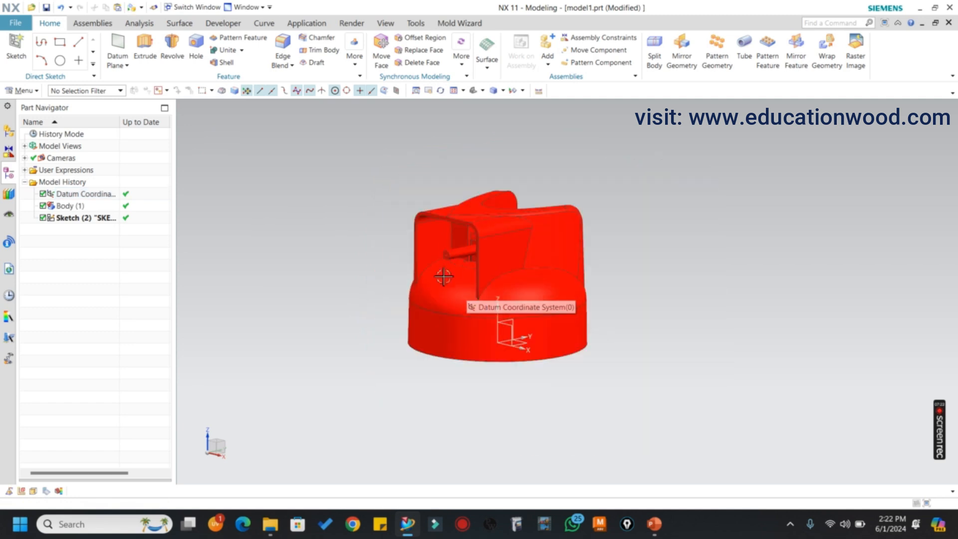
- Sketch on the YZ plane a horizontal line about 53 long from the origin and a downward vertical line about 27 long, and finish the sketch
{"action": "left_click", "coordinate": [16, 48]}
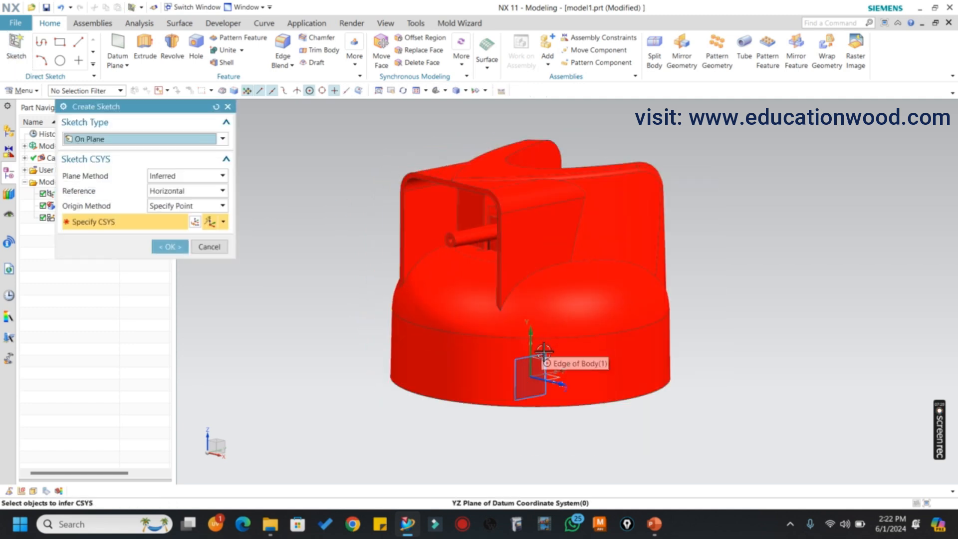
{"action": "left_click", "coordinate": [169, 246]}
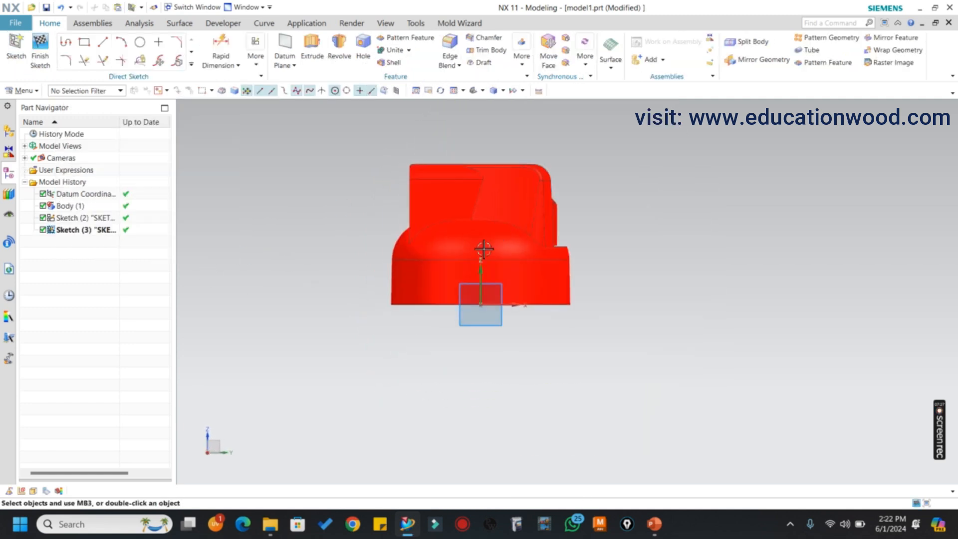
{"action": "left_click", "coordinate": [103, 42]}
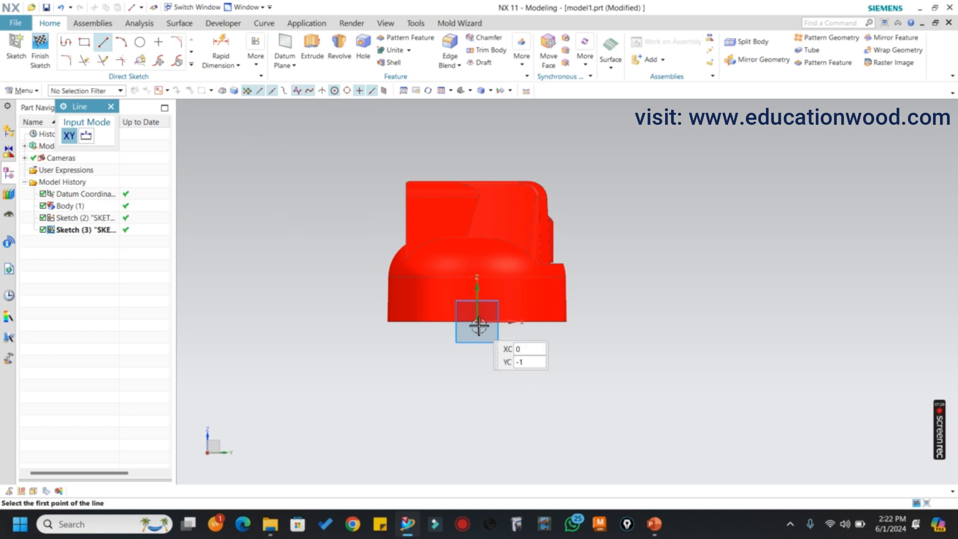
{"action": "left_click", "coordinate": [477, 322]}
{"action": "left_click", "coordinate": [656, 322]}
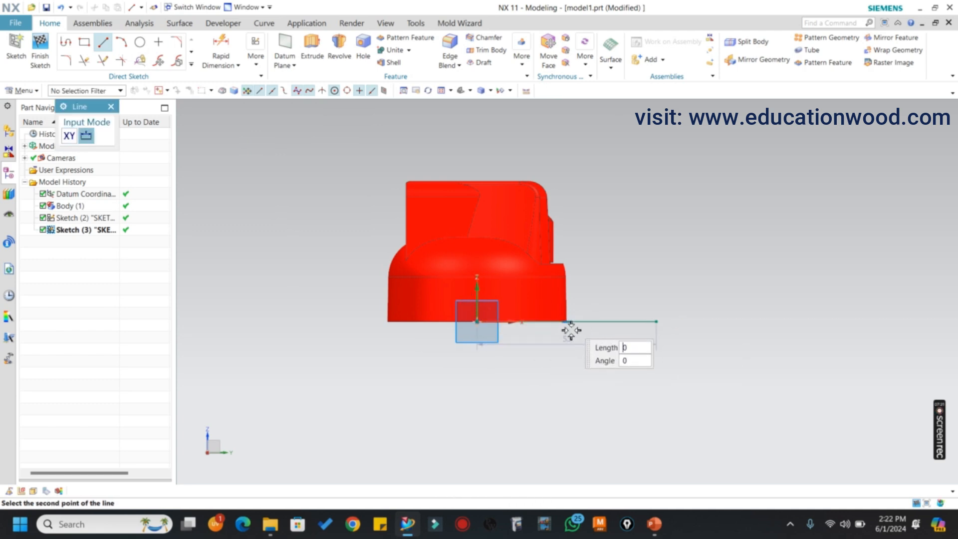
{"action": "left_click", "coordinate": [573, 416]}
{"action": "left_click", "coordinate": [110, 107]}
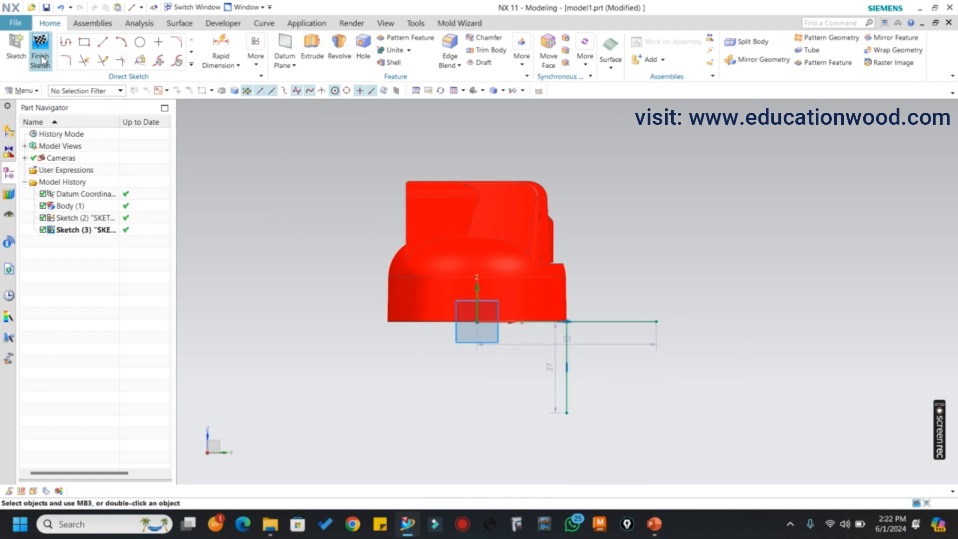
{"action": "left_click", "coordinate": [40, 55]}
- Hide all sketches by category with Show and Hide
{"action": "mouse_move", "coordinate": [488, 331]}
{"action": "middle_mouse_down"}
{"action": "mouse_move", "coordinate": [516, 336]}
{"action": "mouse_move", "coordinate": [500, 276]}
{"action": "middle_mouse_up"}
{"action": "scroll", "coordinate": [500, 276], "scroll_direction": "down", "scroll_amount": 1}
{"action": "scroll", "coordinate": [464, 298], "scroll_direction": "up", "scroll_amount": 1}
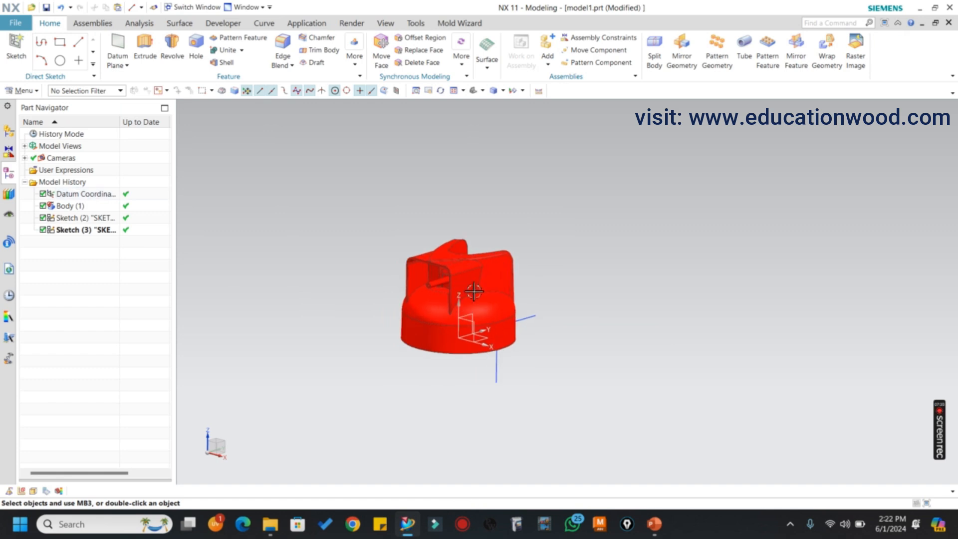
{"action": "key", "text": "ctrl+w"}
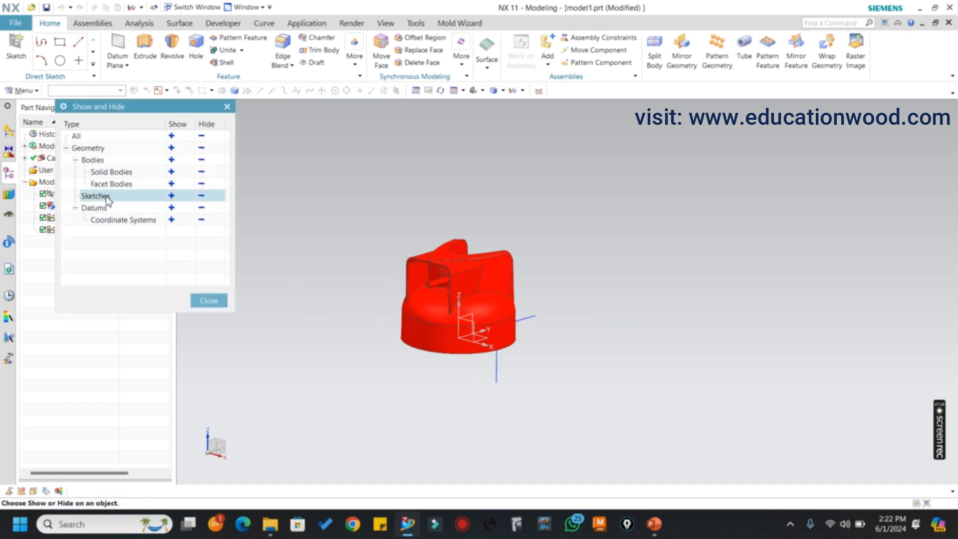
{"action": "left_click", "coordinate": [201, 198]}
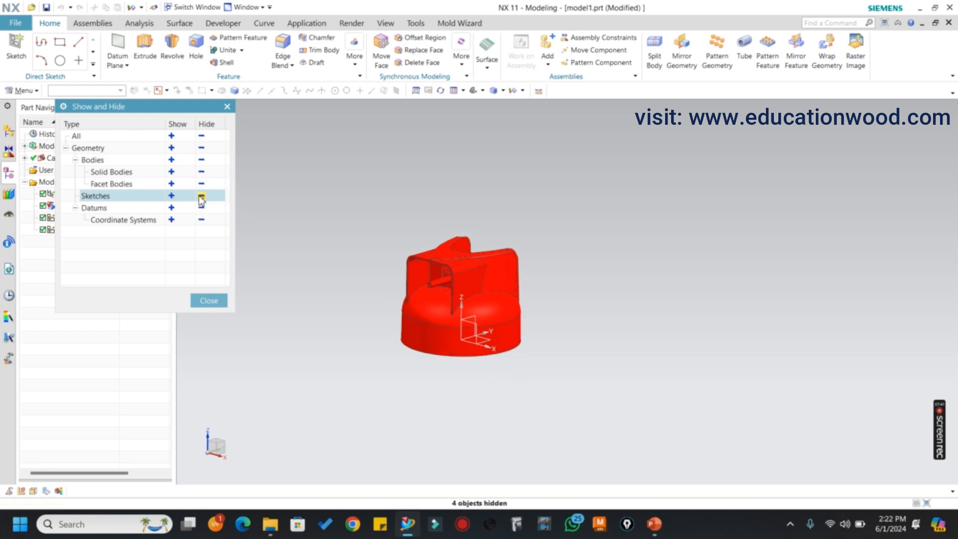
- Show all sketches again by category and close Show and Hide
{"action": "scroll", "coordinate": [439, 231], "scroll_direction": "up", "scroll_amount": 4}
{"action": "scroll", "coordinate": [385, 259], "scroll_direction": "down", "scroll_amount": 2}
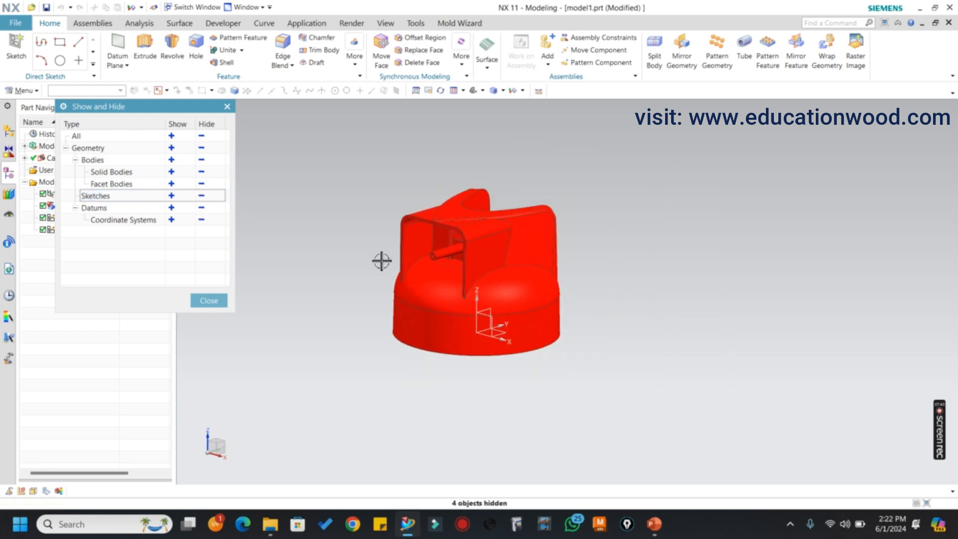
{"action": "left_click", "coordinate": [172, 195]}
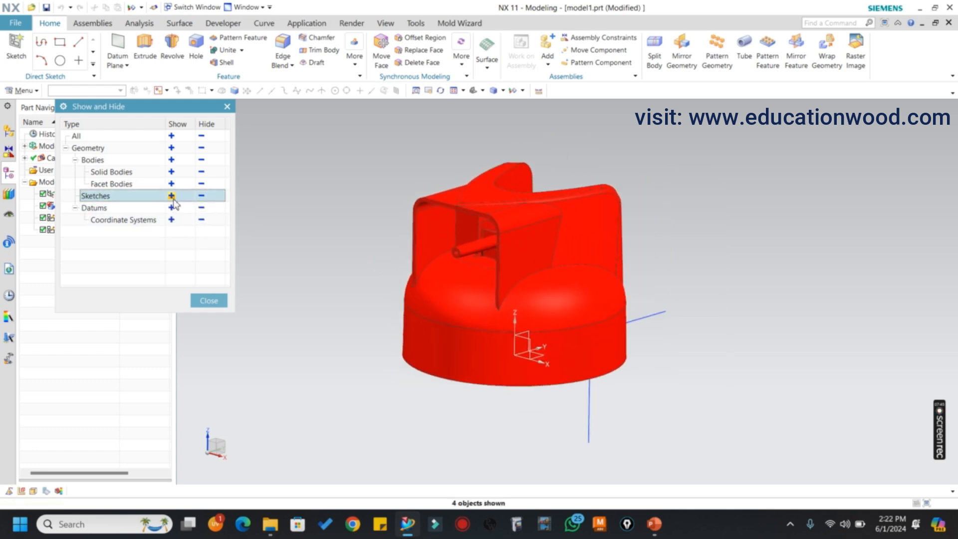
{"action": "scroll", "coordinate": [560, 292], "scroll_direction": "up", "scroll_amount": 2}
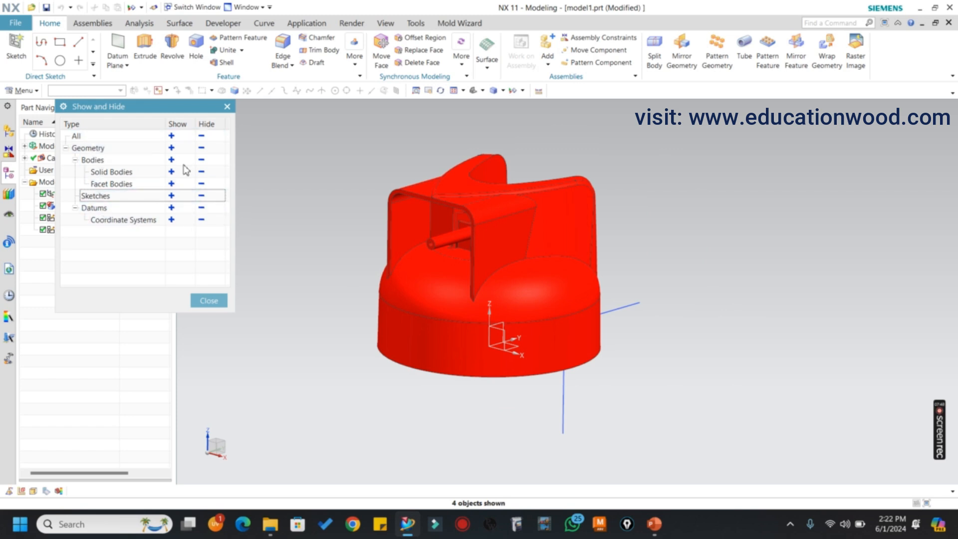
{"action": "left_click", "coordinate": [227, 106]}
{"action": "scroll", "coordinate": [650, 278], "scroll_direction": "down", "scroll_amount": 2}
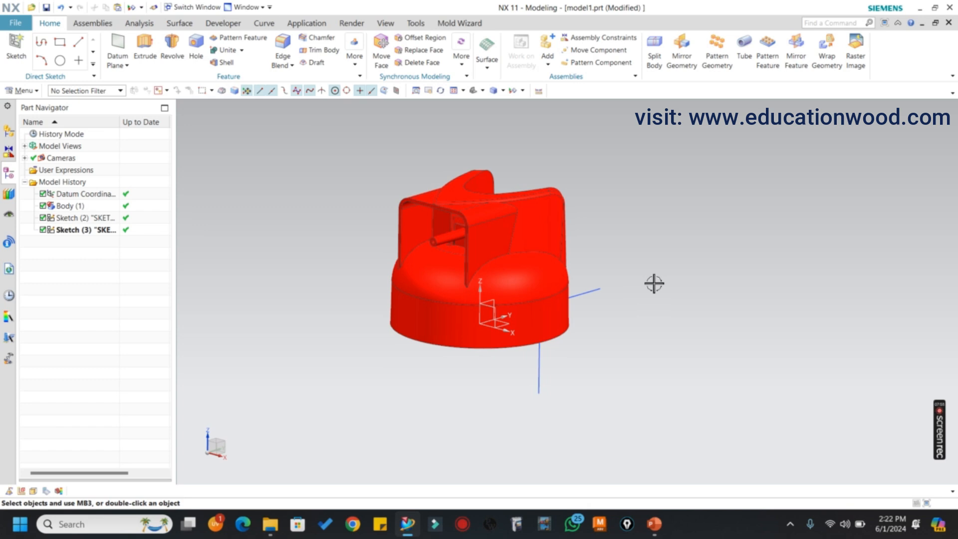
- Hide the line sketch, the datum coordinate system and the cap body one by one with Immediate Hide, and close it
{"action": "scroll", "coordinate": [625, 274], "scroll_direction": "down", "scroll_amount": 1}
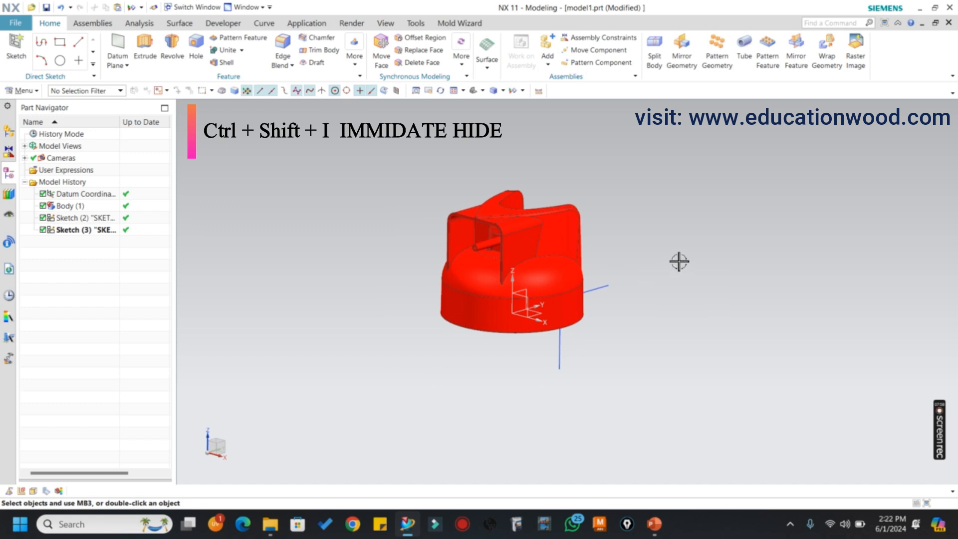
{"action": "middle_click_drag", "start_coordinate": [679, 261], "coordinate": [675, 261]}
{"action": "key", "text": "ctrl+shift+i"}
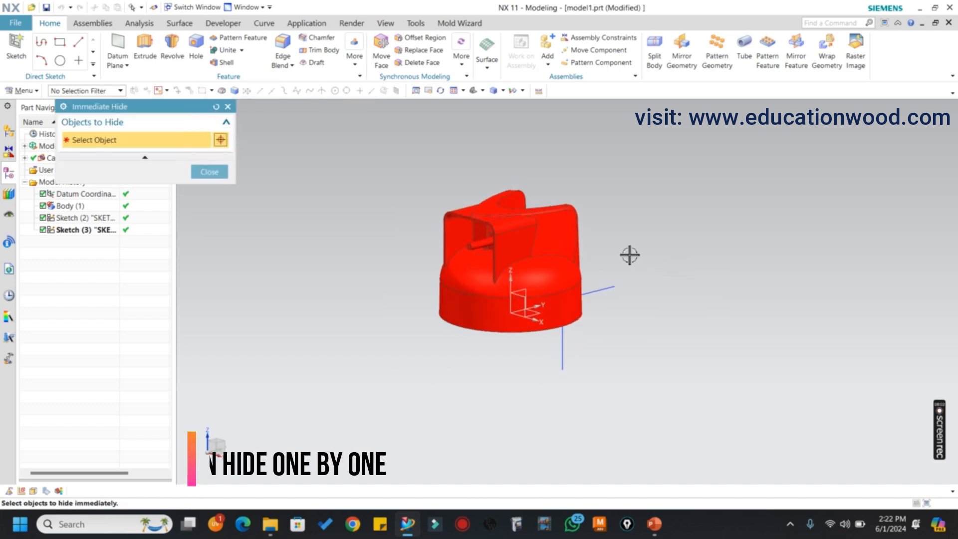
{"action": "middle_click_drag", "start_coordinate": [667, 259], "coordinate": [643, 255]}
{"action": "mouse_move", "coordinate": [516, 229]}
{"action": "middle_mouse_down"}
{"action": "mouse_move", "coordinate": [549, 231]}
{"action": "mouse_move", "coordinate": [534, 228]}
{"action": "middle_mouse_up"}
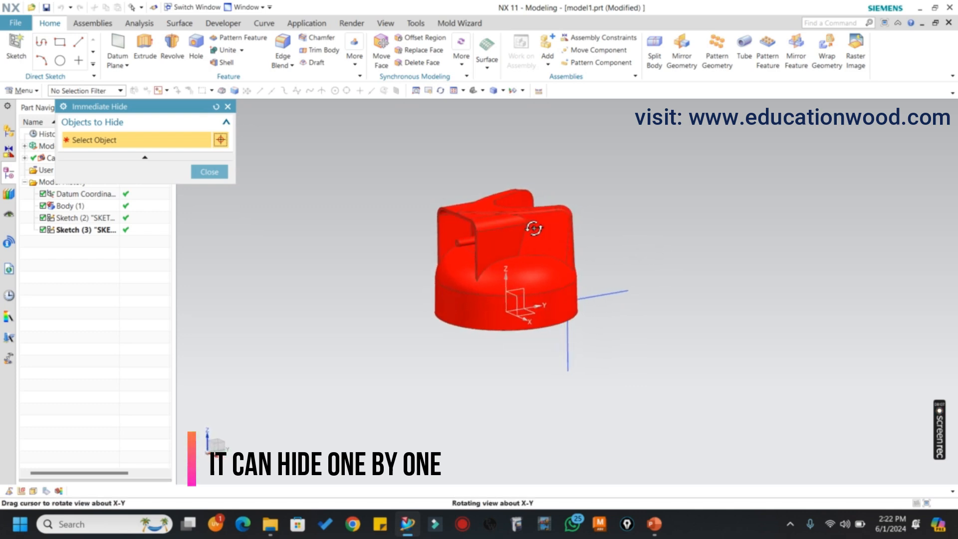
{"action": "scroll", "coordinate": [596, 298], "scroll_direction": "up", "scroll_amount": 3}
{"action": "left_click", "coordinate": [595, 299]}
{"action": "scroll", "coordinate": [629, 297], "scroll_direction": "down", "scroll_amount": 4}
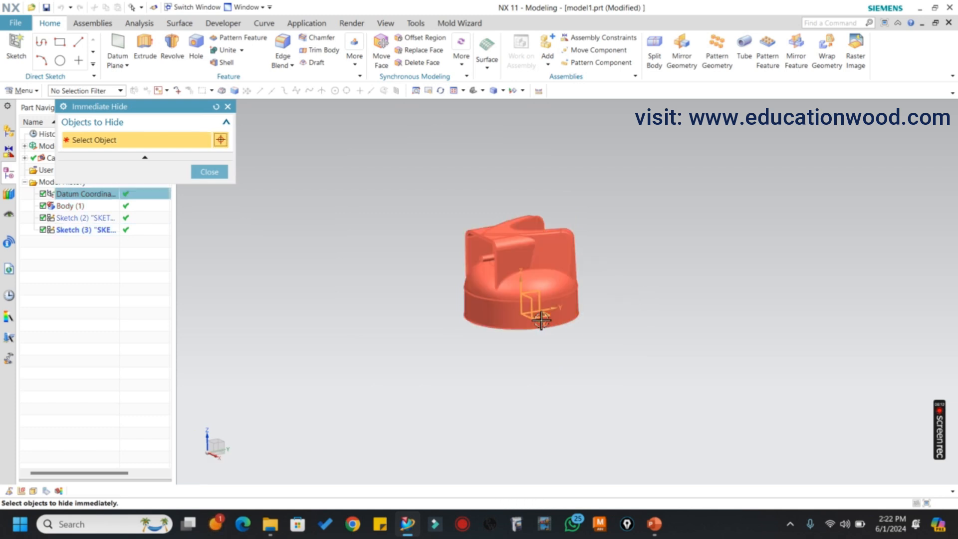
{"action": "left_click", "coordinate": [517, 255]}
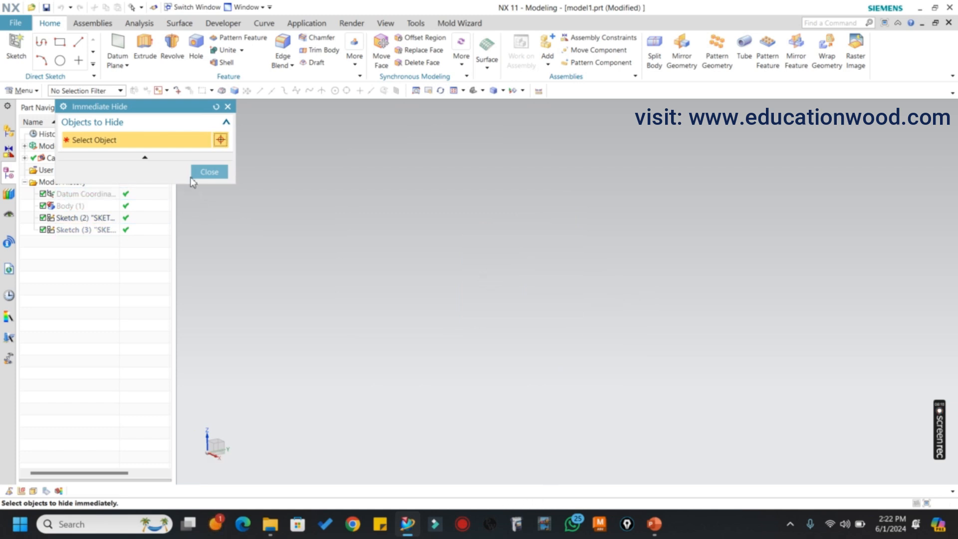
{"action": "left_click", "coordinate": [209, 172]}
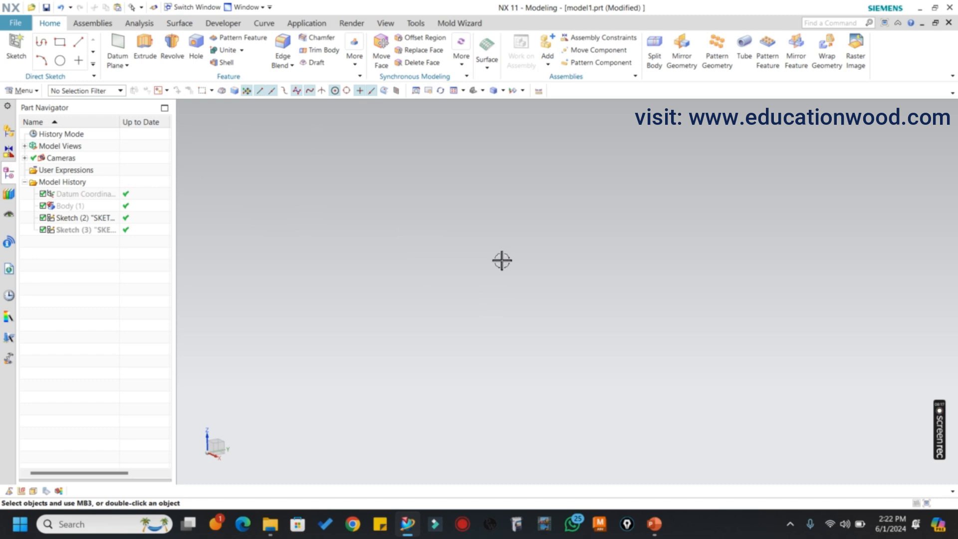
- Undo the immediate hiding to bring back the cap body, the line sketch and the datum coordinate system
{"action": "key", "text": "ctrl+z"}
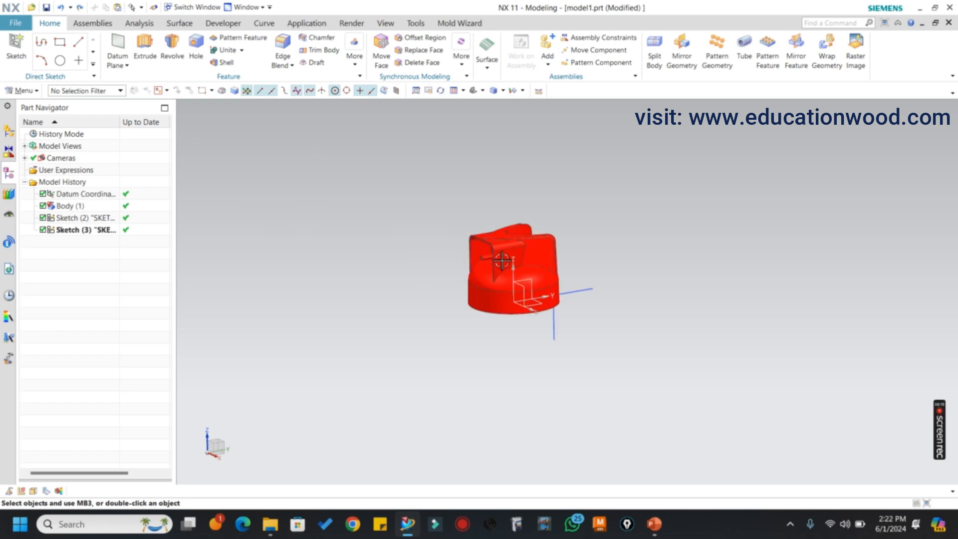
{"action": "scroll", "coordinate": [526, 270], "scroll_direction": "up", "scroll_amount": 2}
{"action": "mouse_move", "coordinate": [526, 269]}
{"action": "middle_mouse_down"}
{"action": "mouse_move", "coordinate": [541, 255]}
{"action": "mouse_move", "coordinate": [534, 260]}
{"action": "middle_mouse_up"}
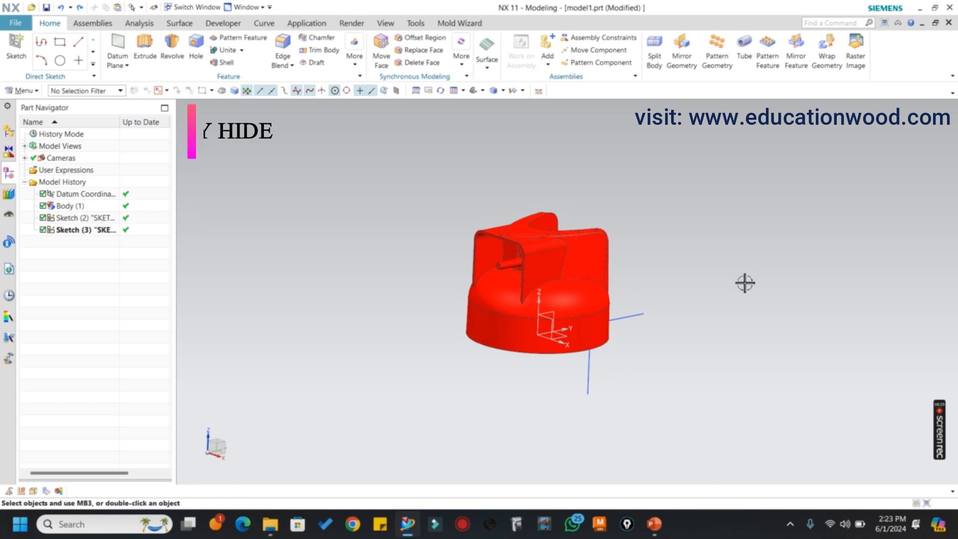
- Hide the cap body and the line sketch together with the Hide command
{"action": "key", "text": "ctrl+b"}
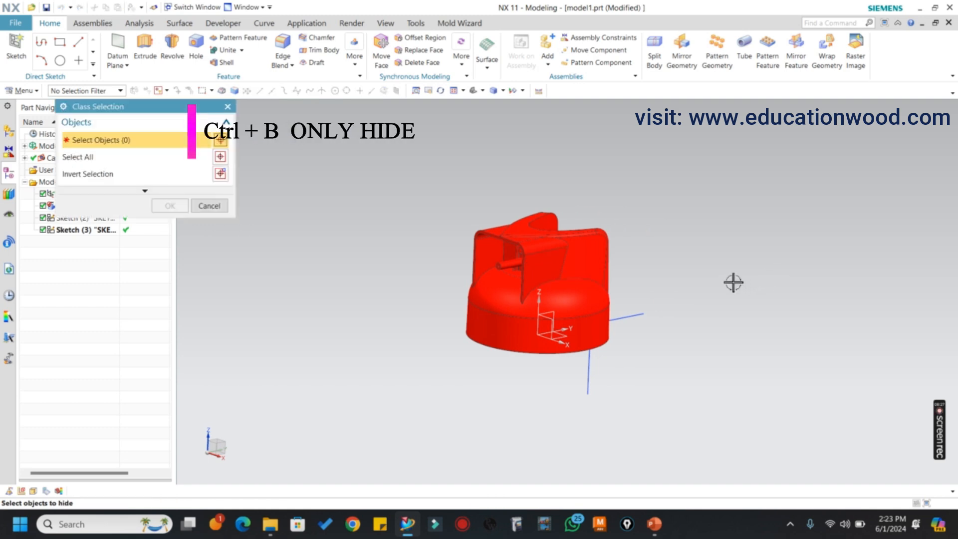
{"action": "left_click", "coordinate": [570, 273]}
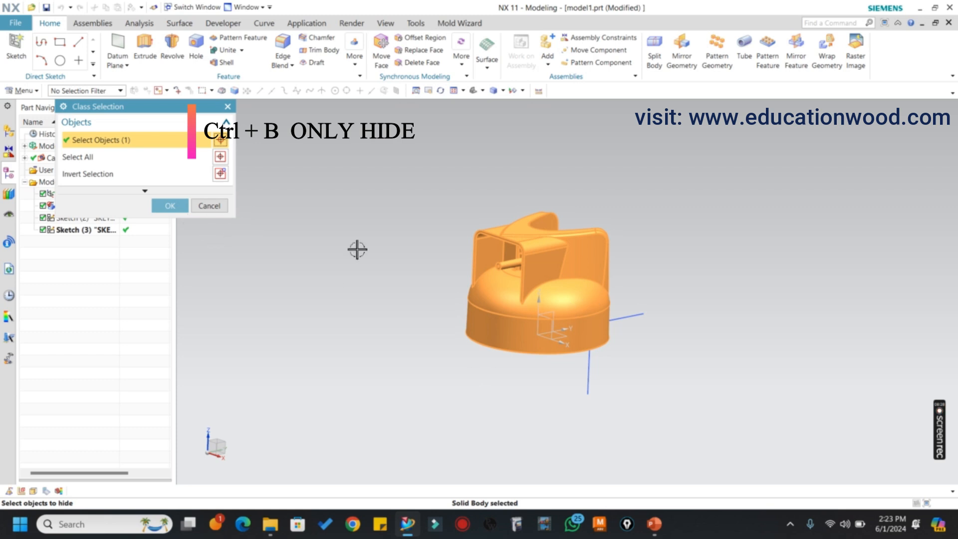
{"action": "left_click", "coordinate": [635, 319]}
{"action": "left_click", "coordinate": [170, 205]}
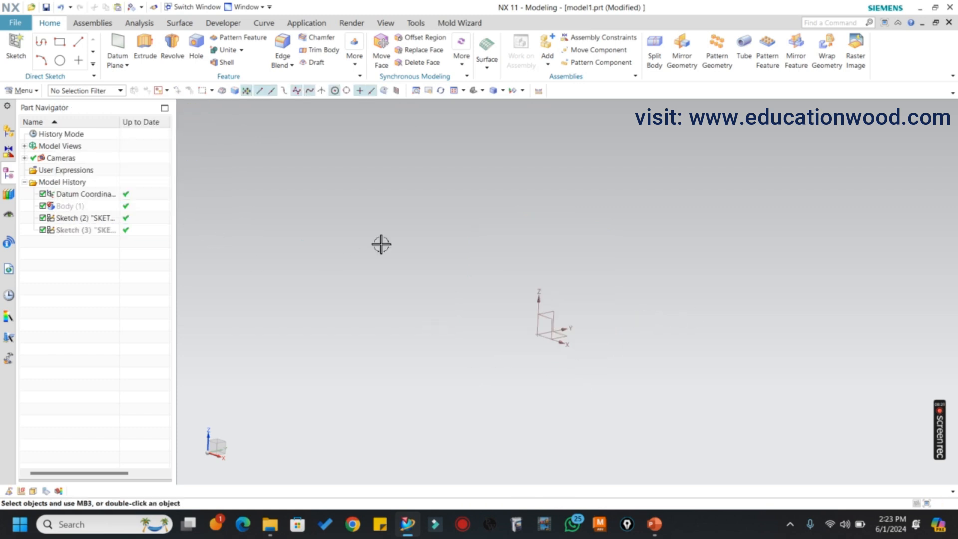
- Show all hidden objects to restore the cap body and the line sketch
{"action": "scroll", "coordinate": [491, 242], "scroll_direction": "down", "scroll_amount": 1}
{"action": "scroll", "coordinate": [585, 259], "scroll_direction": "up", "scroll_amount": 1}
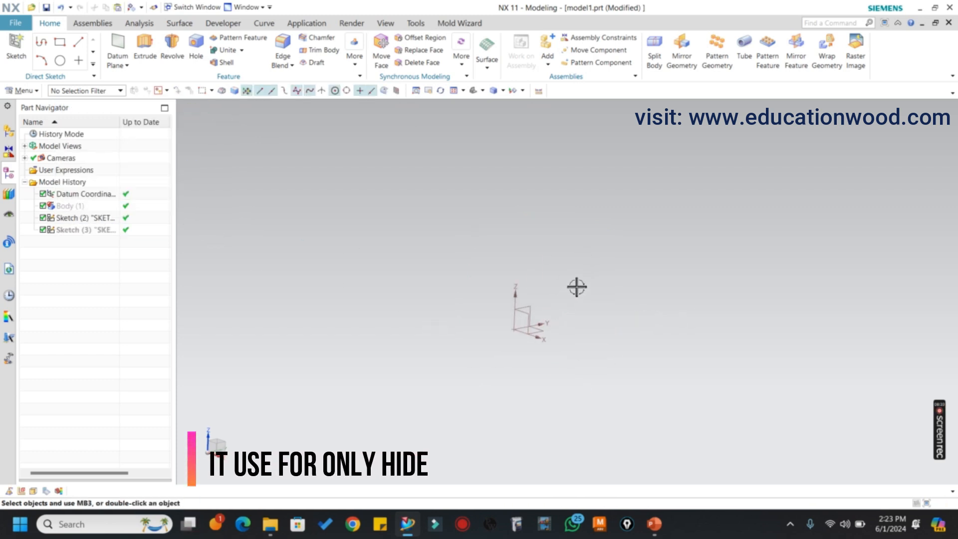
{"action": "scroll", "coordinate": [565, 282], "scroll_direction": "down", "scroll_amount": 2}
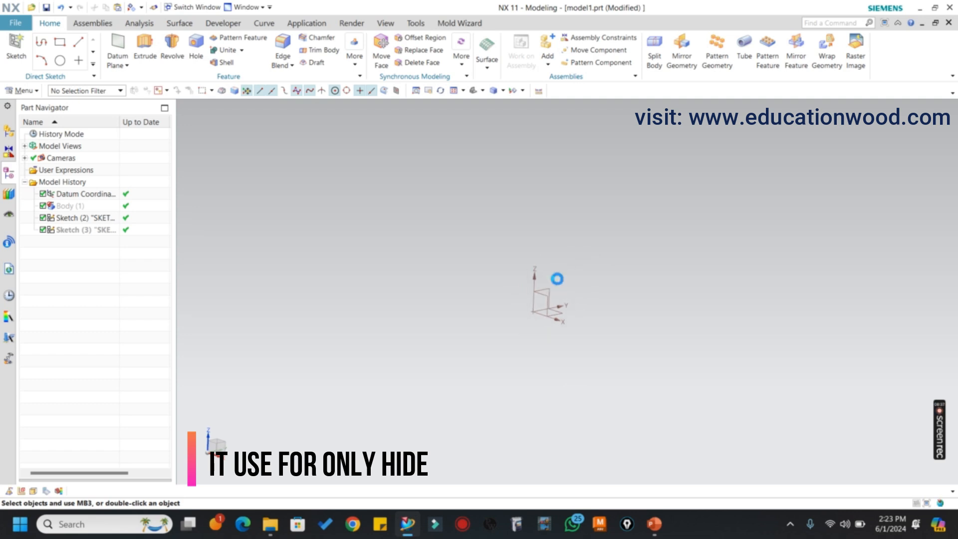
{"action": "key", "text": "ctrl+shift+u"}
{"action": "scroll", "coordinate": [533, 271], "scroll_direction": "up", "scroll_amount": 2}
{"action": "scroll", "coordinate": [532, 271], "scroll_direction": "down", "scroll_amount": 2}
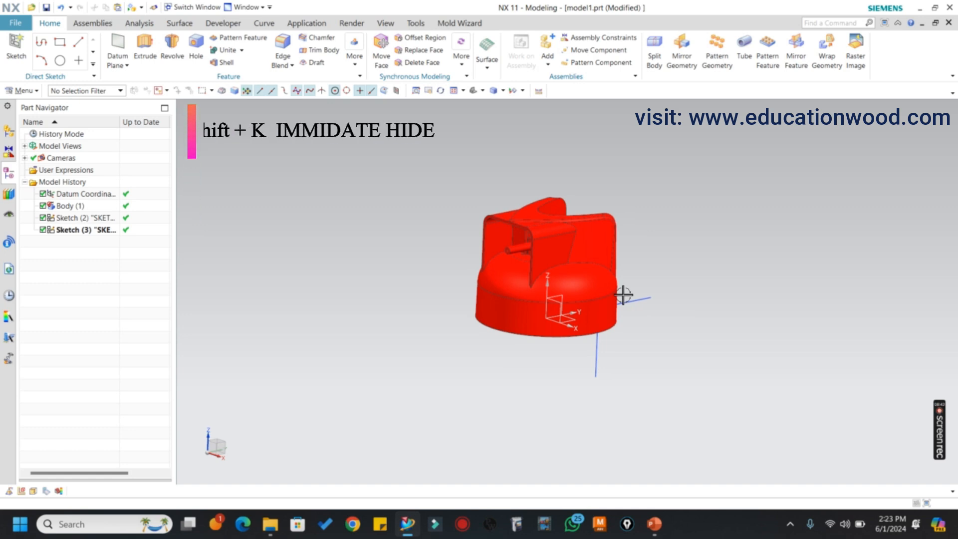
{"action": "key", "text": "ctrl+shift+k"}
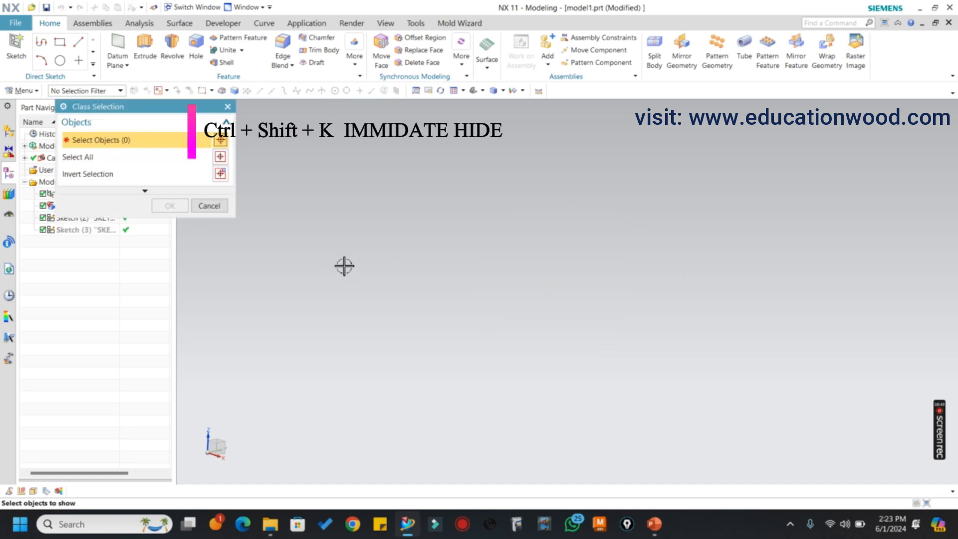
{"action": "left_click", "coordinate": [210, 208]}
{"action": "scroll", "coordinate": [594, 283], "scroll_direction": "up", "scroll_amount": 1}
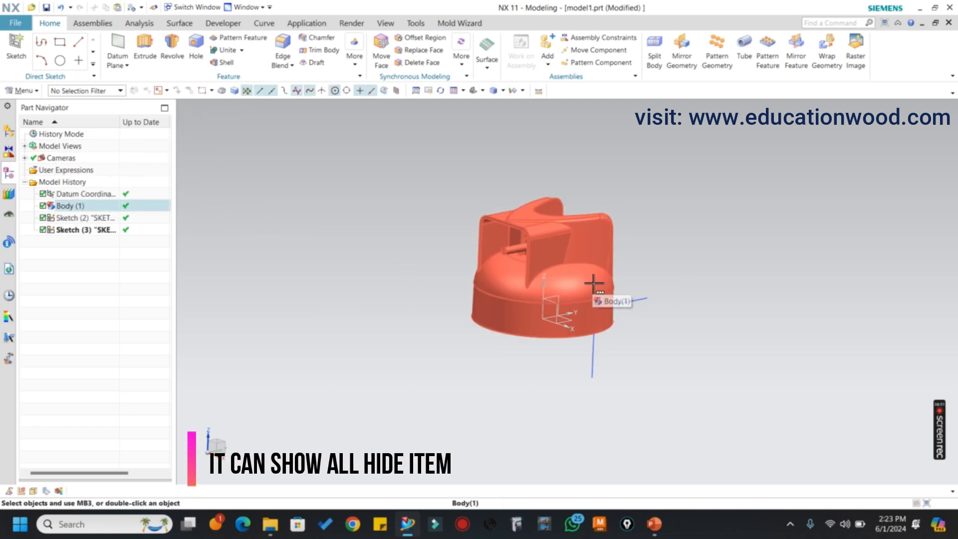
- Hide the cap body and the line sketch with Immediate Hide, leaving the datum coordinate system shown, and close it
{"action": "scroll", "coordinate": [525, 268], "scroll_direction": "up", "scroll_amount": 5}
{"action": "scroll", "coordinate": [525, 268], "scroll_direction": "down", "scroll_amount": 1}
{"action": "key", "text": "ctrl+shift+i"}
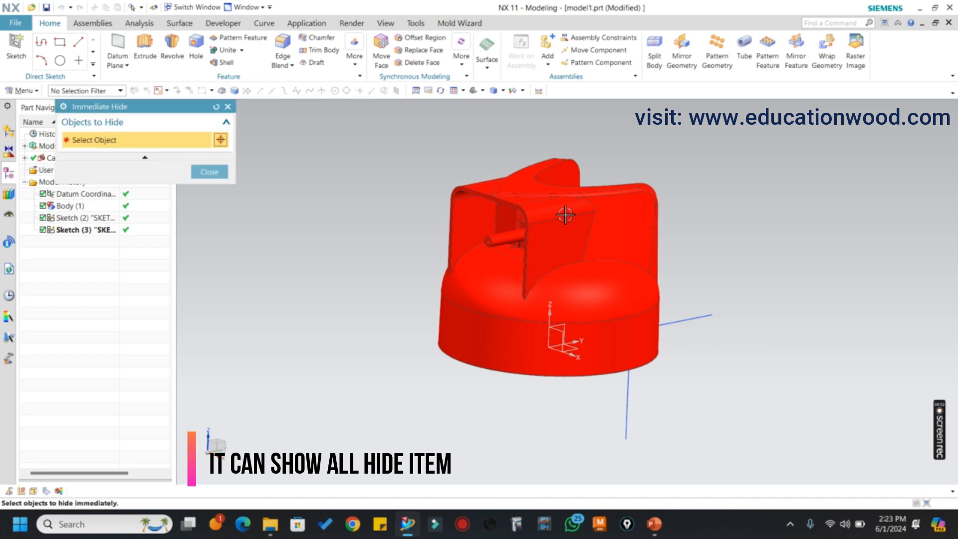
{"action": "left_click", "coordinate": [640, 347]}
{"action": "left_click", "coordinate": [652, 332]}
{"action": "left_click", "coordinate": [209, 172]}
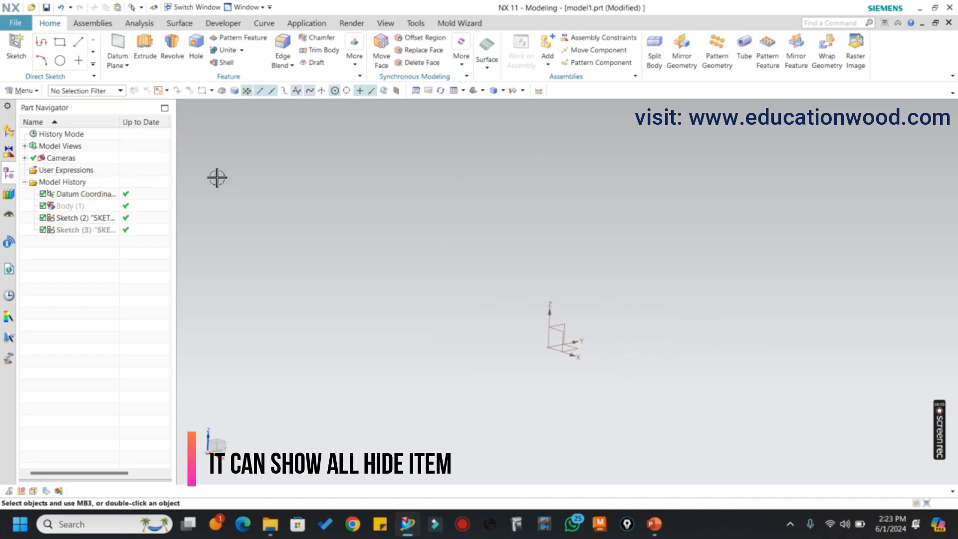
- Bring back only the hidden cap body with the Show command, leaving the line sketch hidden
{"action": "key", "text": "ctrl+shift+k"}
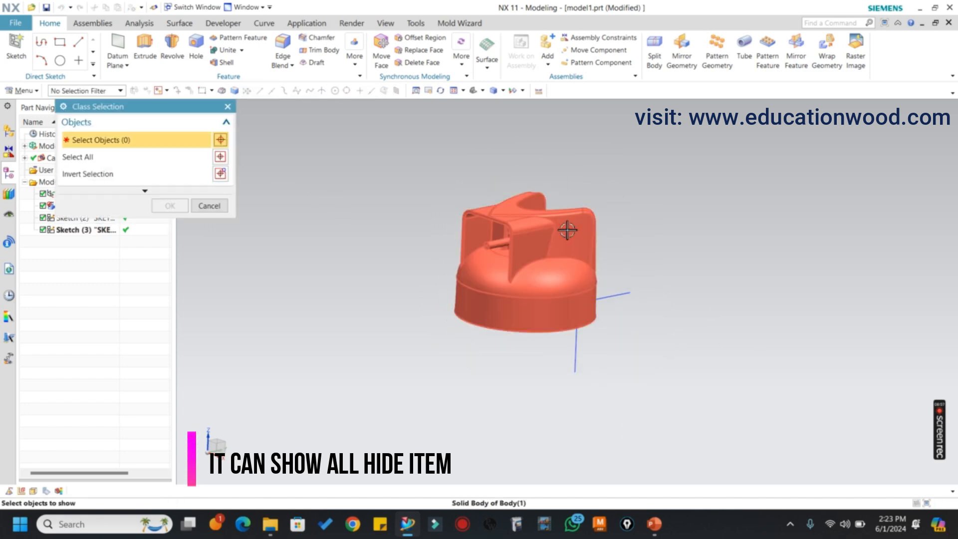
{"action": "left_click", "coordinate": [558, 233]}
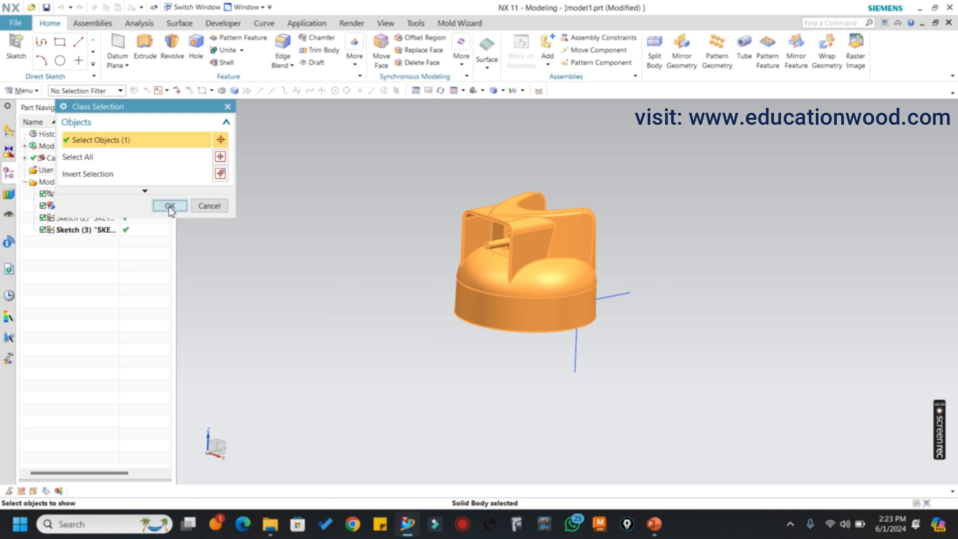
{"action": "left_click", "coordinate": [170, 205]}
{"action": "scroll", "coordinate": [537, 241], "scroll_direction": "up", "scroll_amount": 3}
{"action": "scroll", "coordinate": [548, 272], "scroll_direction": "down", "scroll_amount": 3}
{"action": "middle_click_drag", "start_coordinate": [549, 272], "coordinate": [617, 263]}
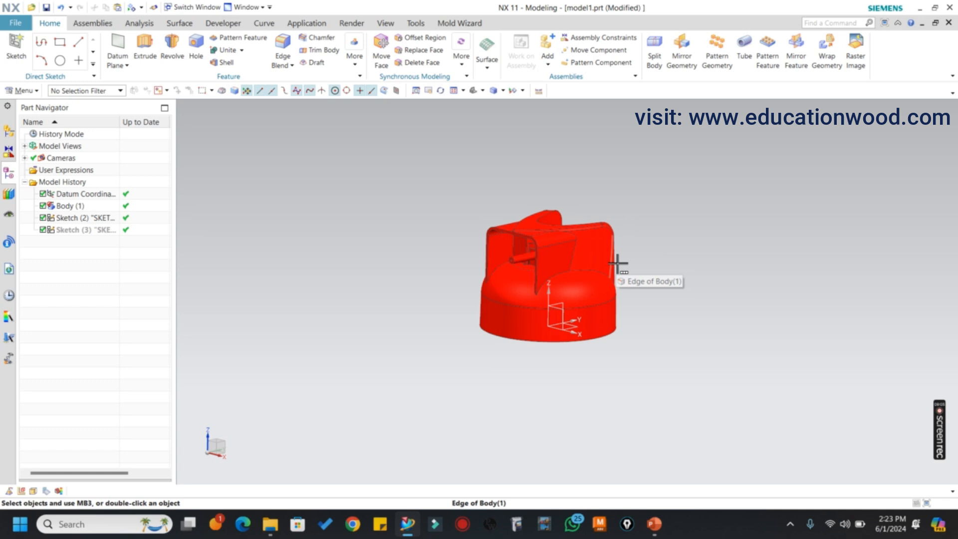
- Show all items in the part so the hidden line sketch is displayed with the cap body
{"action": "scroll", "coordinate": [618, 263], "scroll_direction": "down", "scroll_amount": 1}
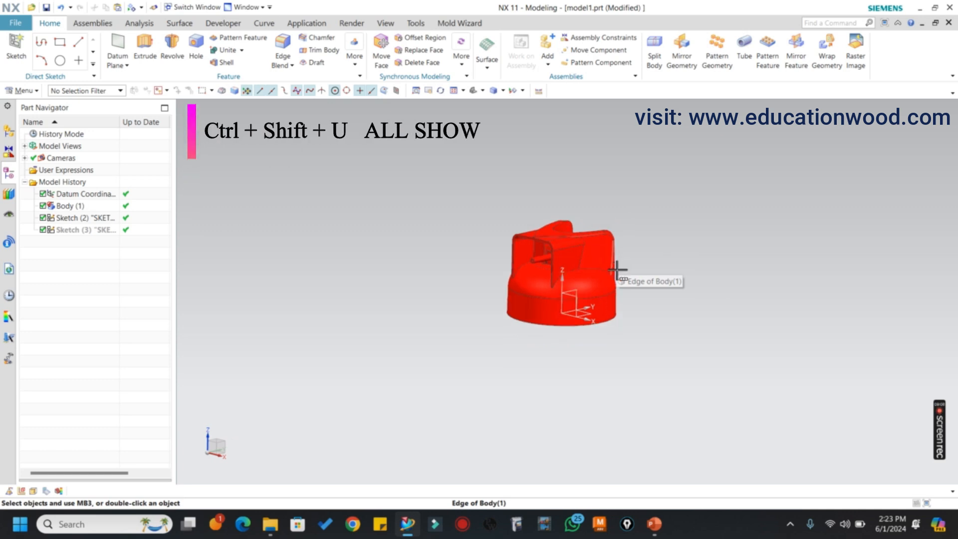
{"action": "key", "text": "ctrl+shift+u"}
{"action": "scroll", "coordinate": [618, 270], "scroll_direction": "up", "scroll_amount": 4}
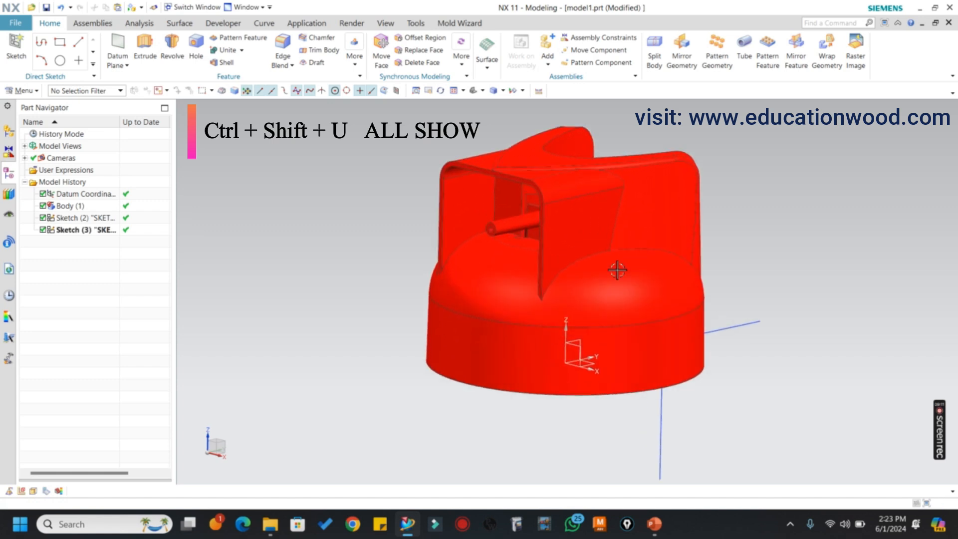
{"action": "scroll", "coordinate": [617, 270], "scroll_direction": "down", "scroll_amount": 2}
{"action": "scroll", "coordinate": [617, 253], "scroll_direction": "down", "scroll_amount": 1}
{"action": "scroll", "coordinate": [647, 239], "scroll_direction": "up", "scroll_amount": 1}
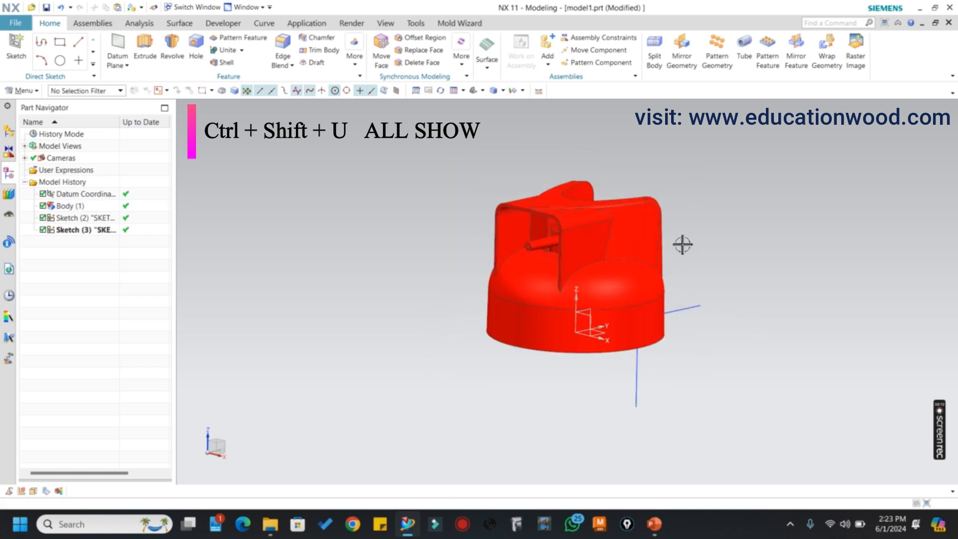
{"action": "scroll", "coordinate": [619, 232], "scroll_direction": "down", "scroll_amount": 2}
{"action": "scroll", "coordinate": [676, 235], "scroll_direction": "up", "scroll_amount": 2}
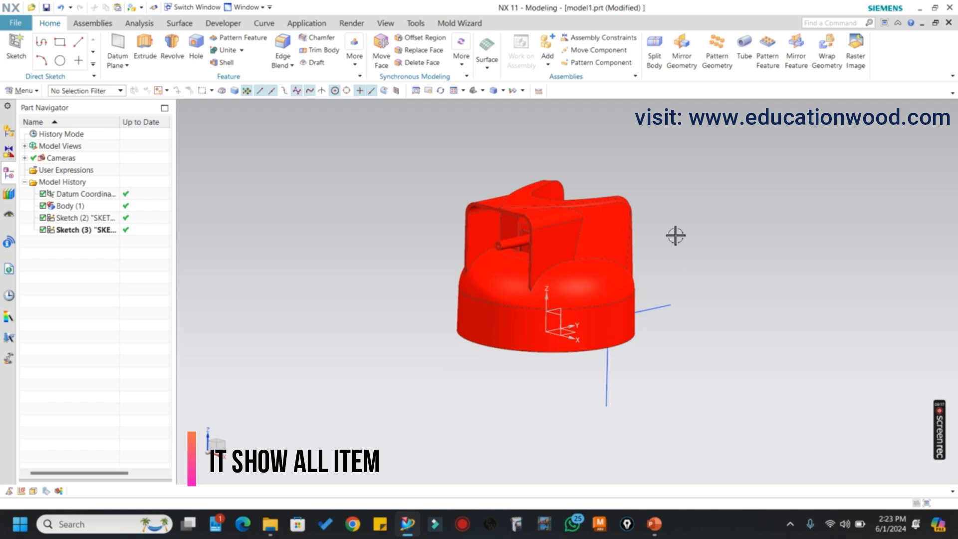
- Hide only the line sketch beside the cap with Immediate Hide and close it
{"action": "key", "text": "ctrl+b"}
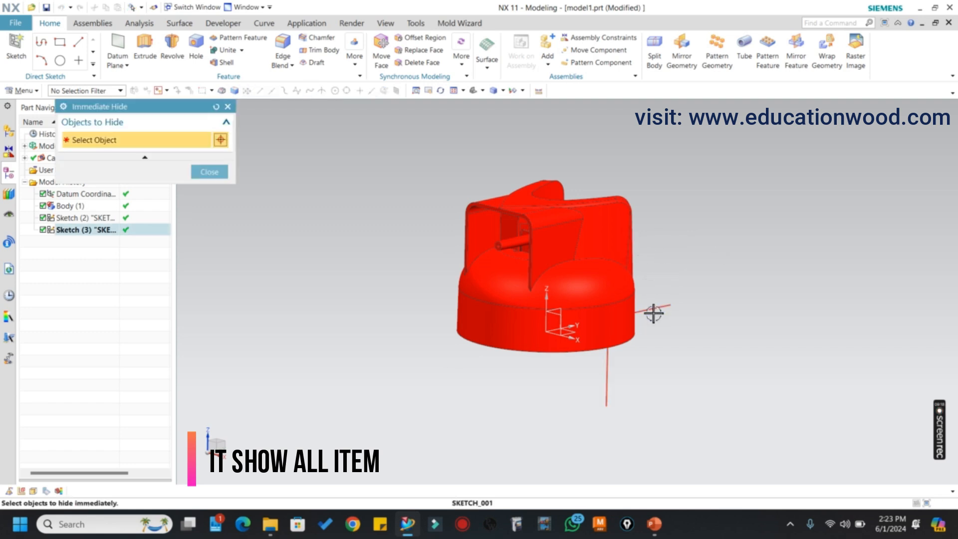
{"action": "left_click", "coordinate": [651, 308]}
{"action": "left_click", "coordinate": [209, 173]}
{"action": "scroll", "coordinate": [632, 244], "scroll_direction": "down", "scroll_amount": 2}
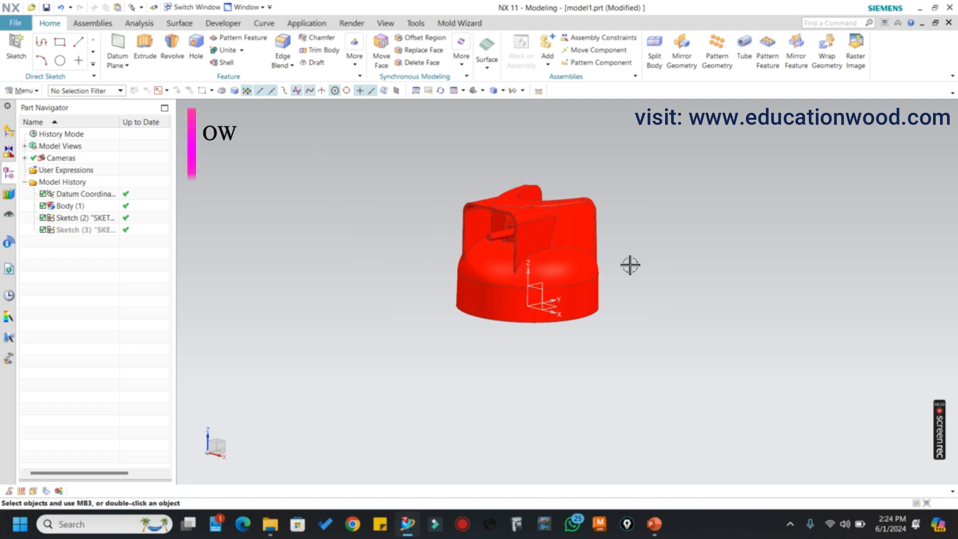
- Invert the shown and hidden objects four times, alternating between the sketches and the cap body with its datum coordinate system
{"action": "key", "text": "ctrl+shift+b"}
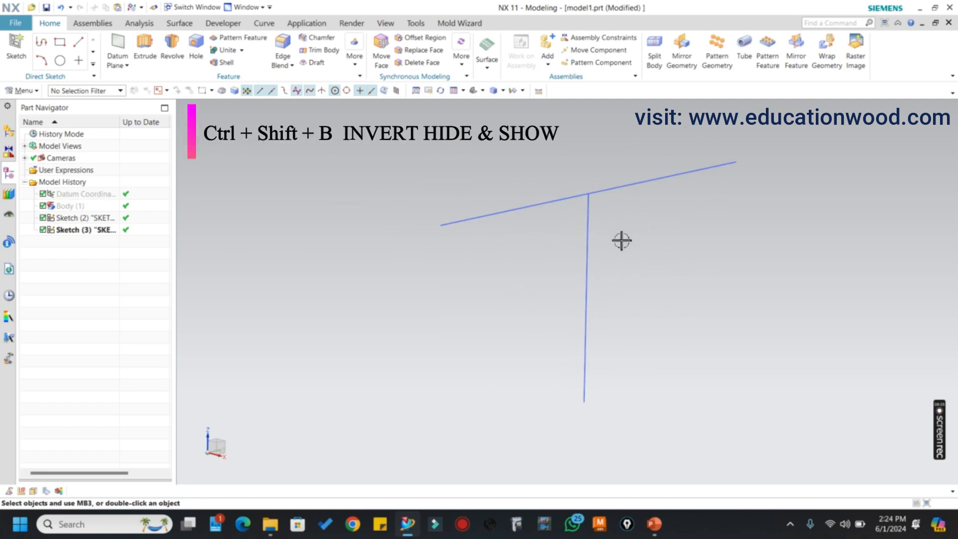
{"action": "key", "text": "ctrl+shift+b"}
{"action": "scroll", "coordinate": [621, 240], "scroll_direction": "down", "scroll_amount": 3}
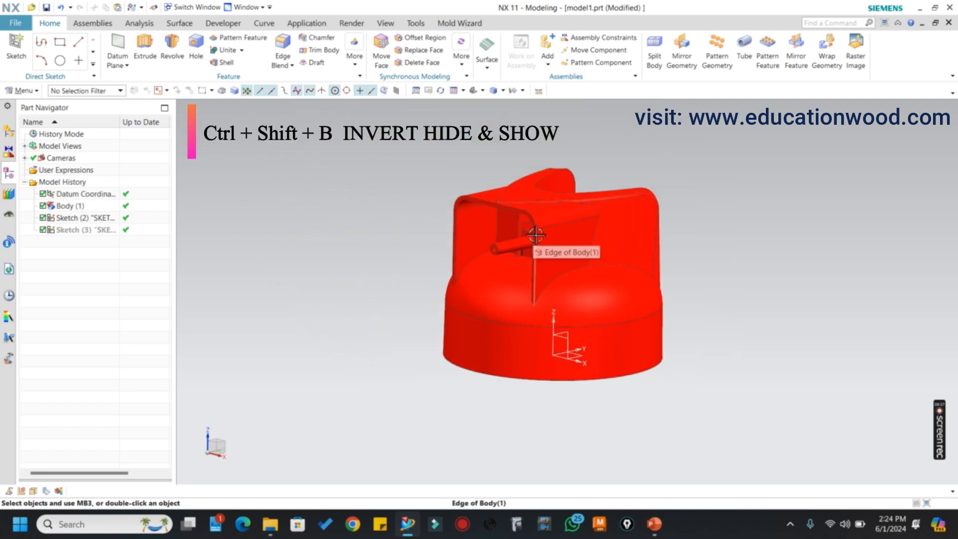
{"action": "key", "text": "ctrl+shift+b"}
{"action": "key", "text": "ctrl+f"}
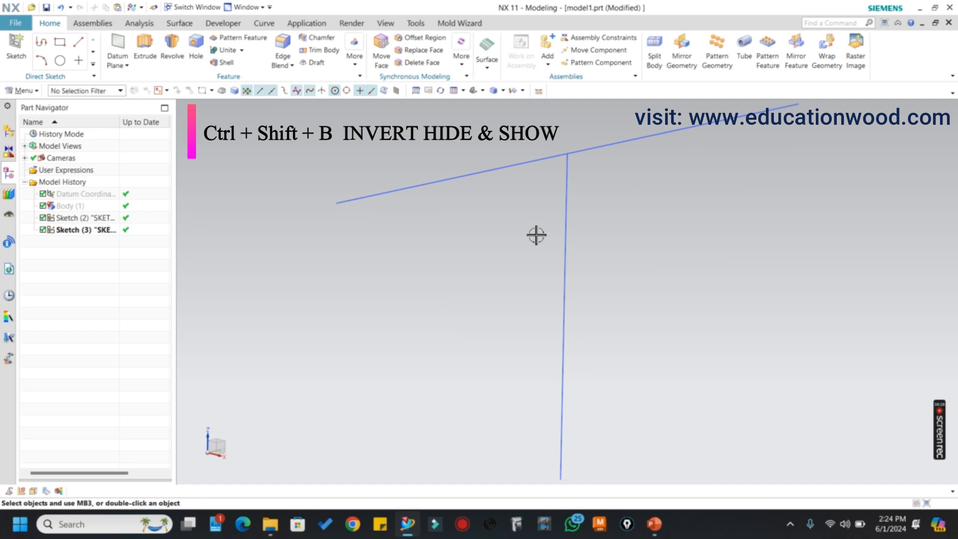
{"action": "key", "text": "ctrl+shift+b"}
{"action": "scroll", "coordinate": [534, 233], "scroll_direction": "down", "scroll_amount": 4}
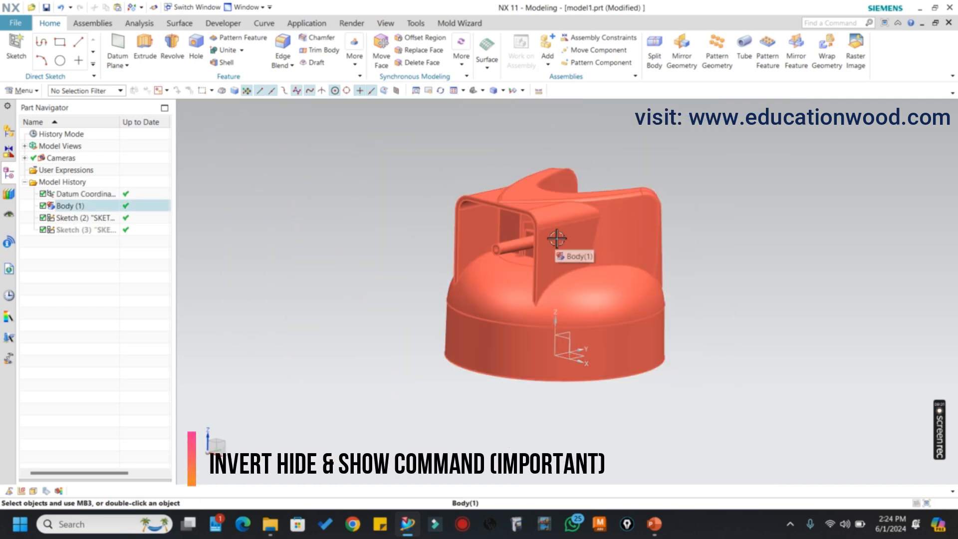
{"action": "scroll", "coordinate": [556, 239], "scroll_direction": "down", "scroll_amount": 2}
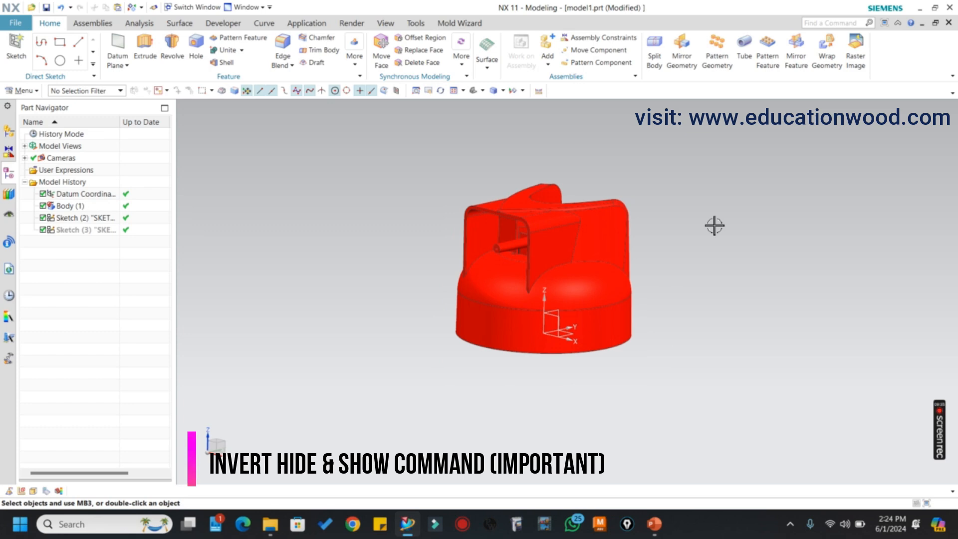
- Select the cap body in Move Object and shift it dynamically along the Y axis to Y -63 mm
{"action": "key", "text": "ctrl+t"}
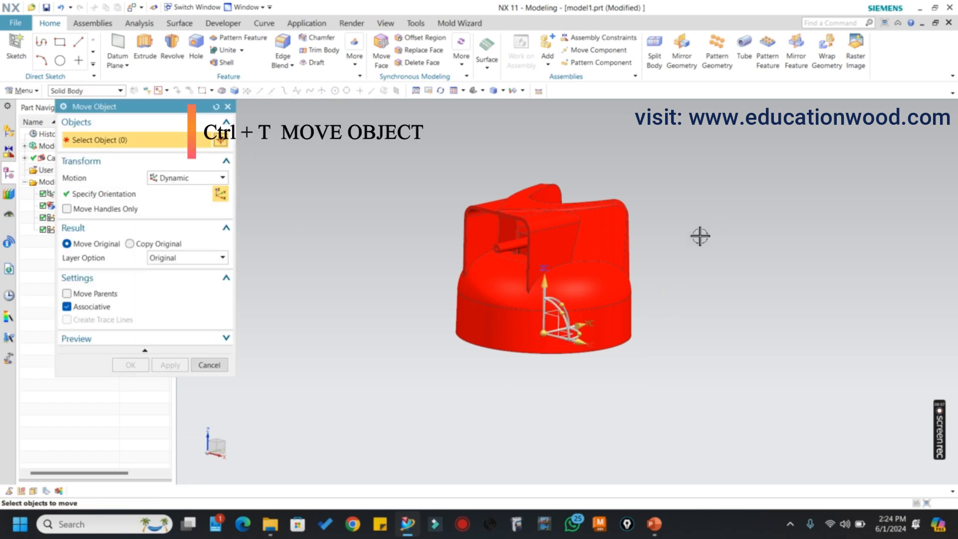
{"action": "left_click", "coordinate": [582, 235]}
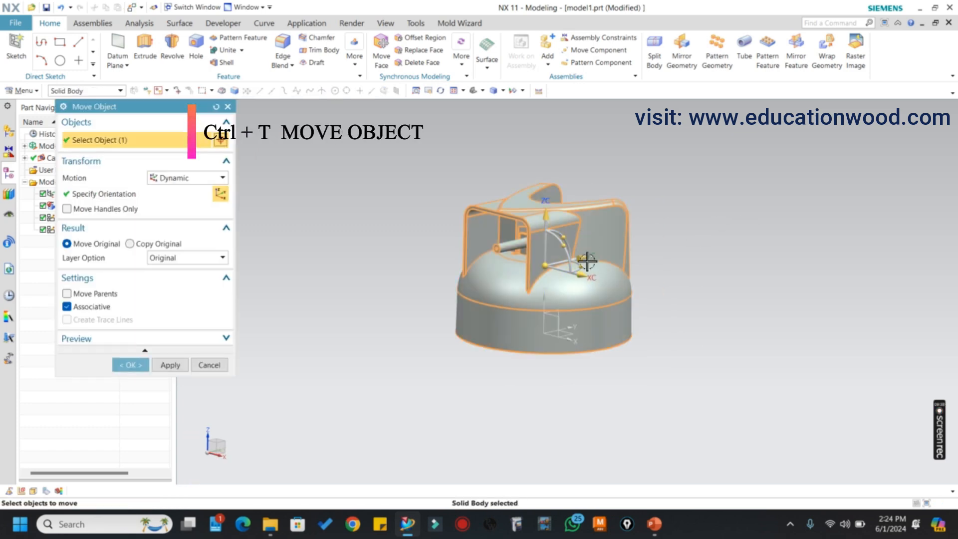
{"action": "left_click_drag", "start_coordinate": [587, 260], "coordinate": [437, 320]}
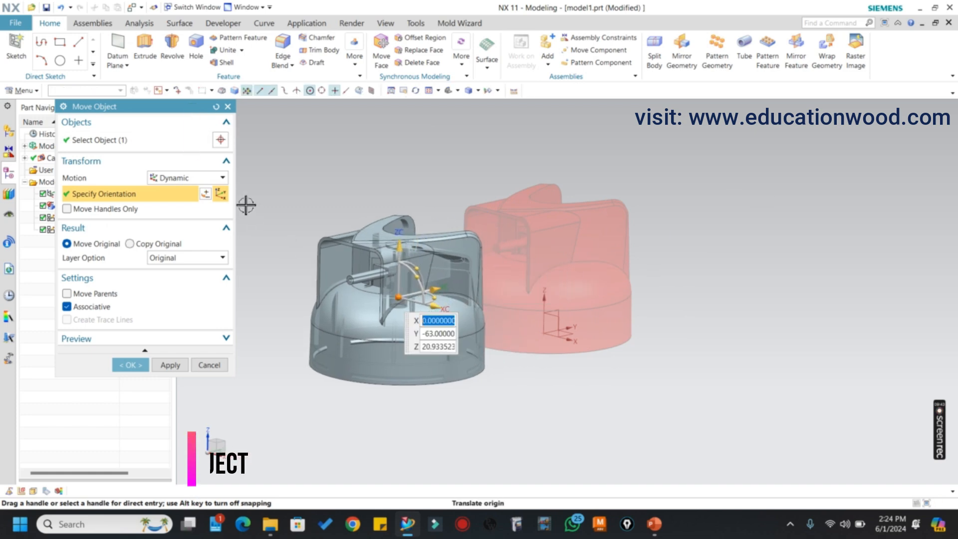
- Move the original cap body with Point to Point motion, from the end of its inner pin to the origin at X 0, Y 0, Z 0
{"action": "left_click", "coordinate": [180, 179]}
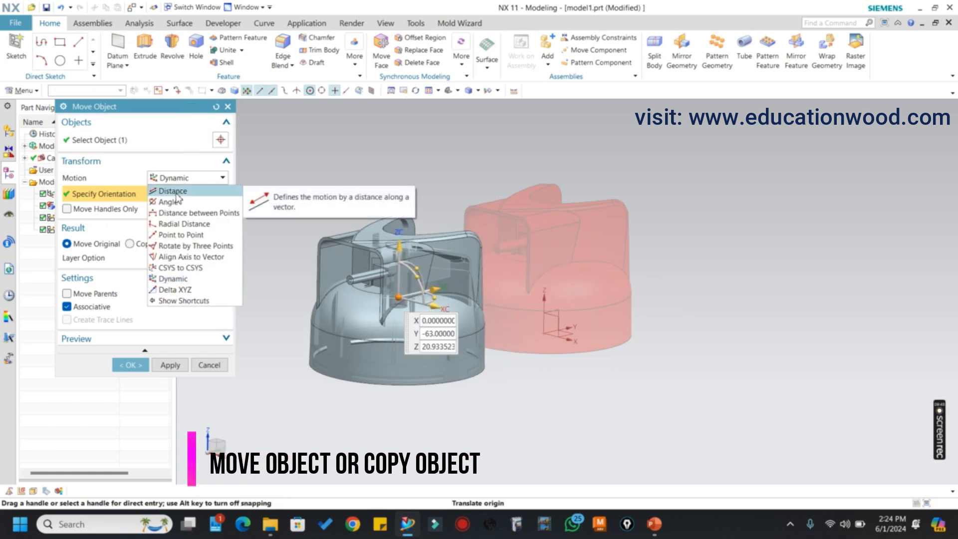
{"action": "left_click", "coordinate": [181, 235]}
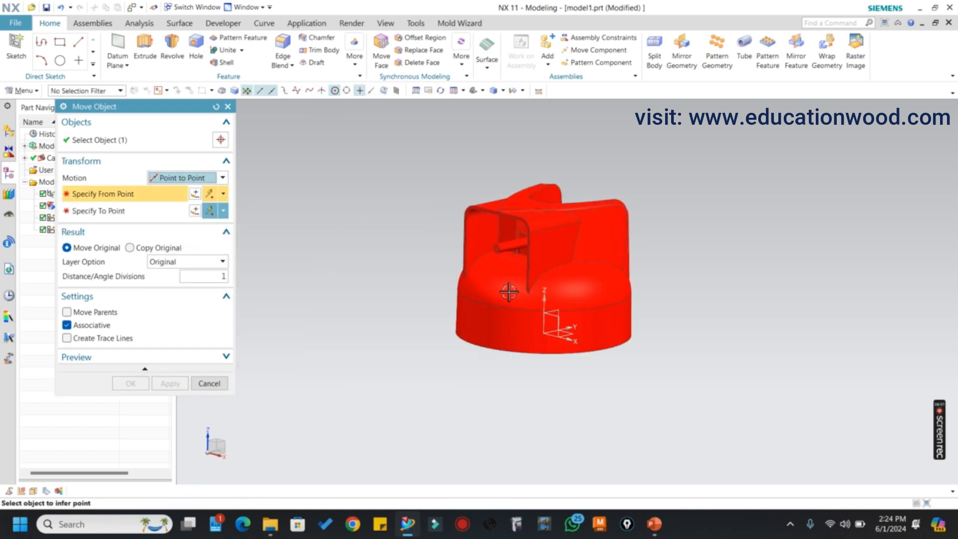
{"action": "left_click", "coordinate": [499, 248]}
{"action": "scroll", "coordinate": [472, 245], "scroll_direction": "up", "scroll_amount": 3}
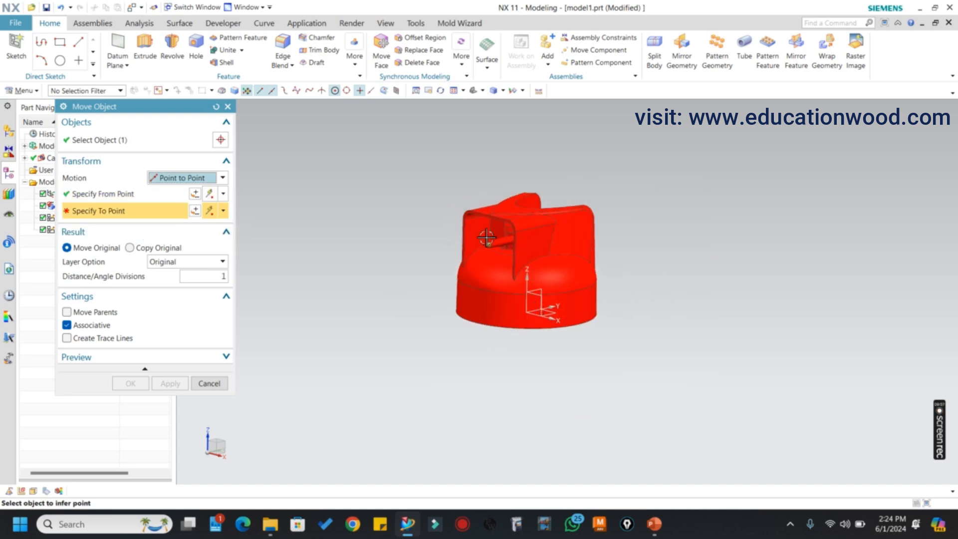
{"action": "left_click", "coordinate": [196, 210]}
{"action": "scroll", "coordinate": [554, 352], "scroll_direction": "up", "scroll_amount": 3}
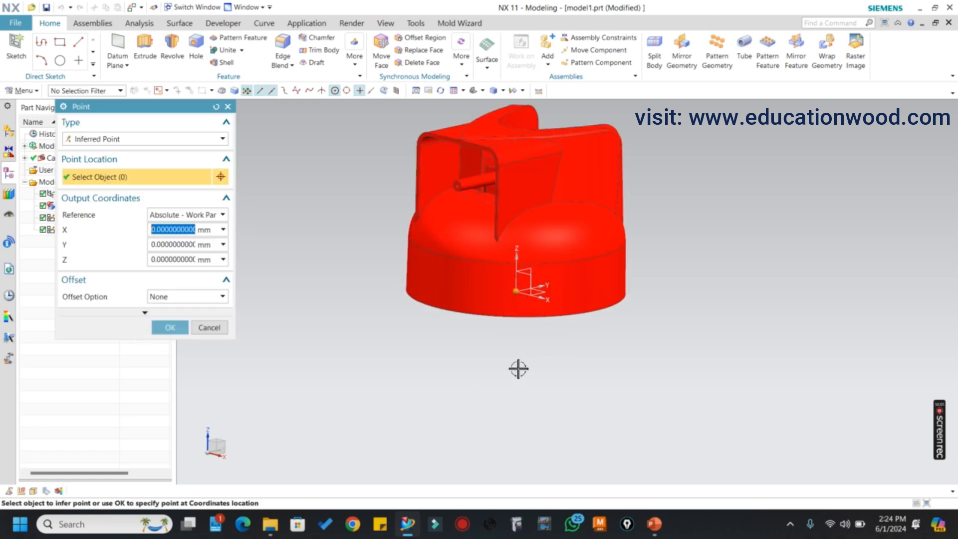
{"action": "left_click", "coordinate": [171, 327]}
{"action": "middle_click_drag", "start_coordinate": [533, 298], "coordinate": [535, 283]}
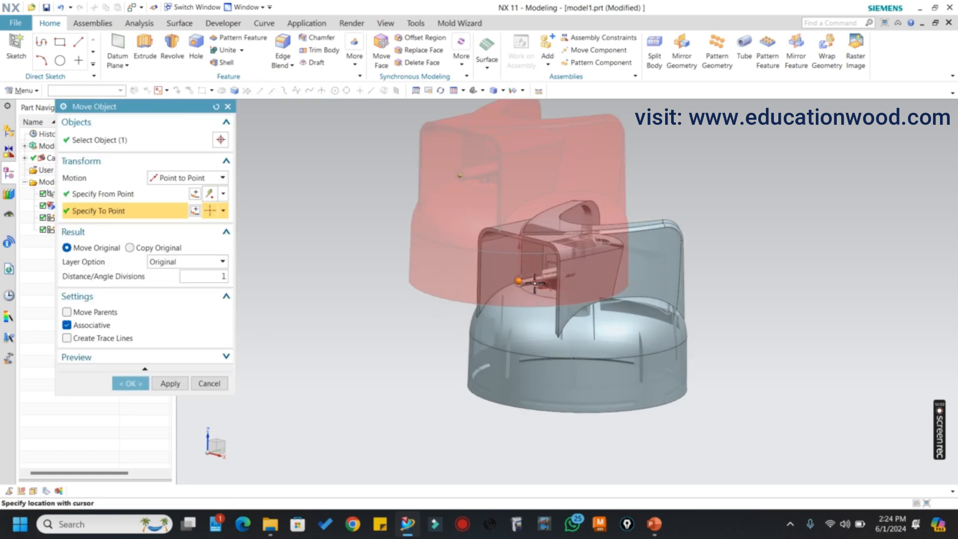
{"action": "left_click", "coordinate": [128, 383]}
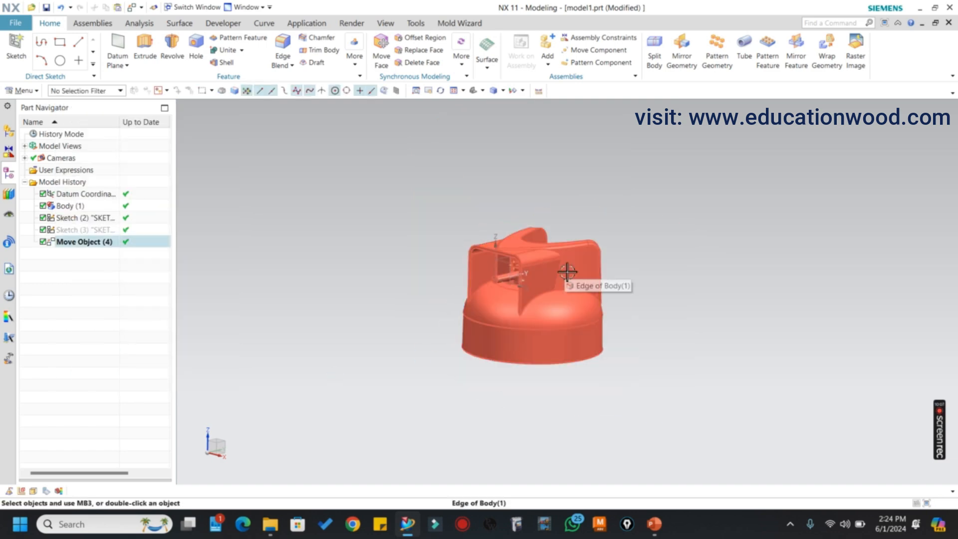
- Set up a dynamic Move Object on the cap body with Copy Original, placing the copy along the Y axis at Y 95 mm
{"action": "key", "text": "ctrl+t"}
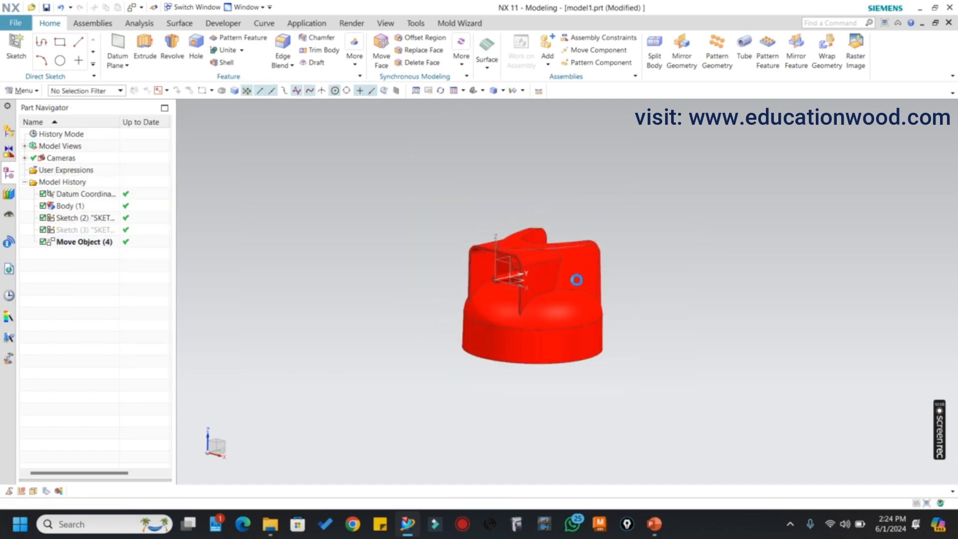
{"action": "left_click", "coordinate": [573, 278]}
{"action": "left_click", "coordinate": [186, 178]}
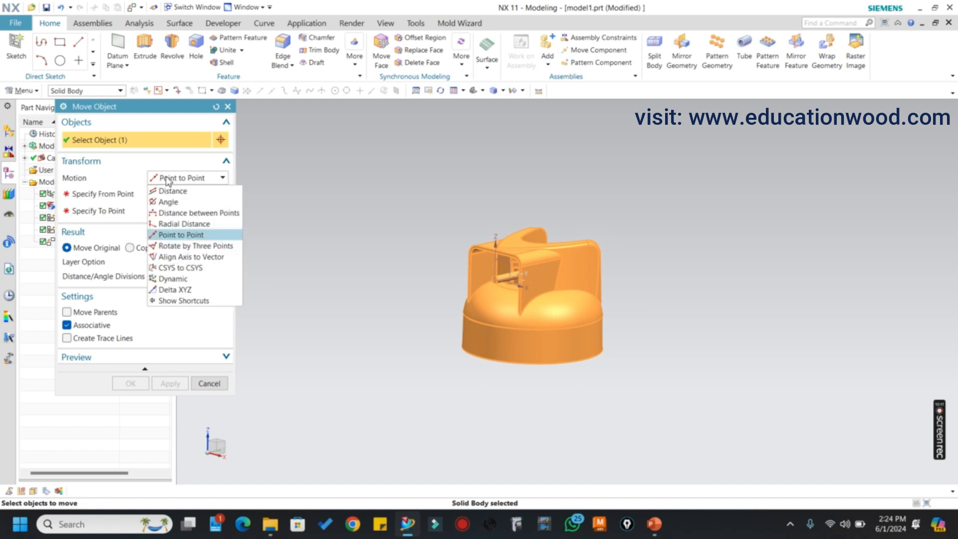
{"action": "left_click", "coordinate": [169, 278]}
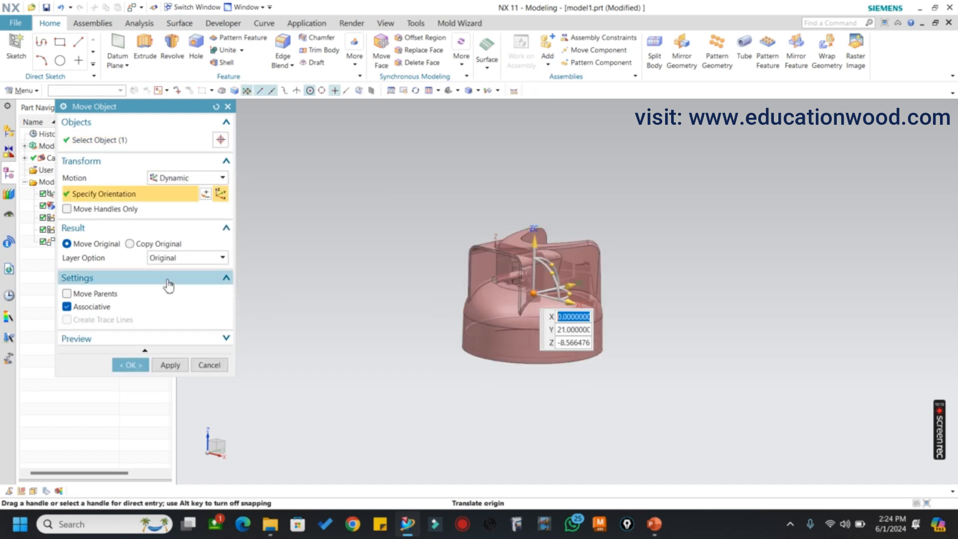
{"action": "left_click", "coordinate": [130, 244]}
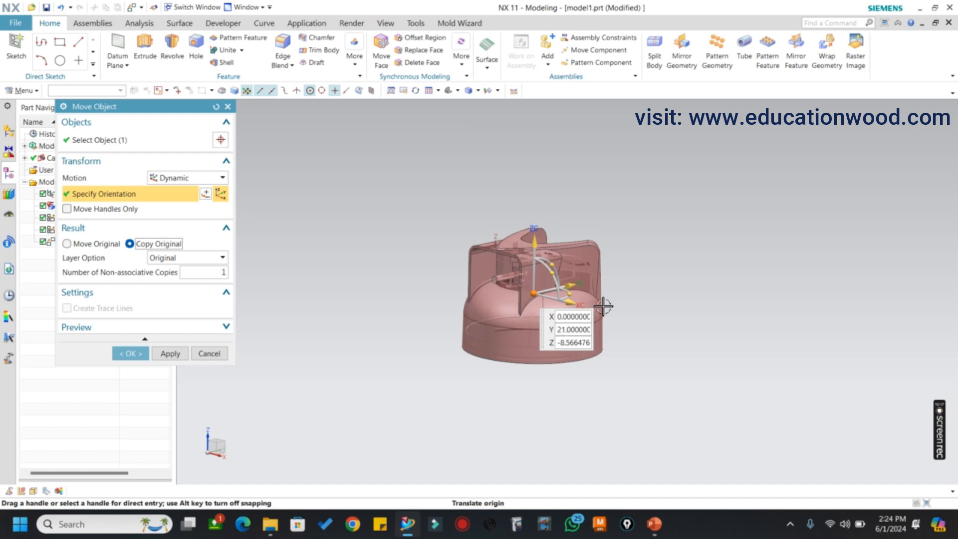
{"action": "left_click_drag", "start_coordinate": [574, 287], "coordinate": [728, 246]}
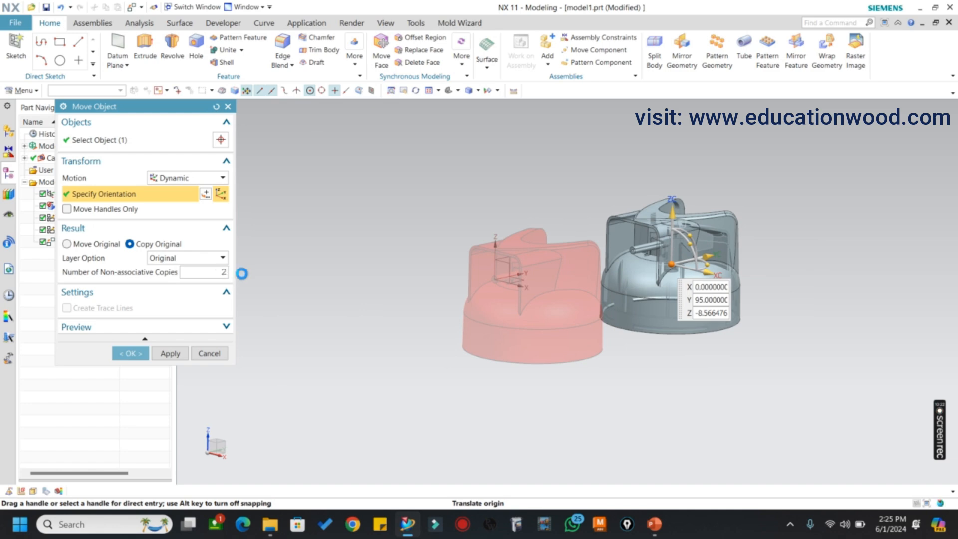
- Set the number of non-associative copies to 3 and create the row of cap copies
{"action": "scroll", "coordinate": [399, 294], "scroll_direction": "down", "scroll_amount": 3}
{"action": "scroll", "coordinate": [589, 239], "scroll_direction": "up", "scroll_amount": 4}
{"action": "scroll", "coordinate": [557, 250], "scroll_direction": "down", "scroll_amount": 2}
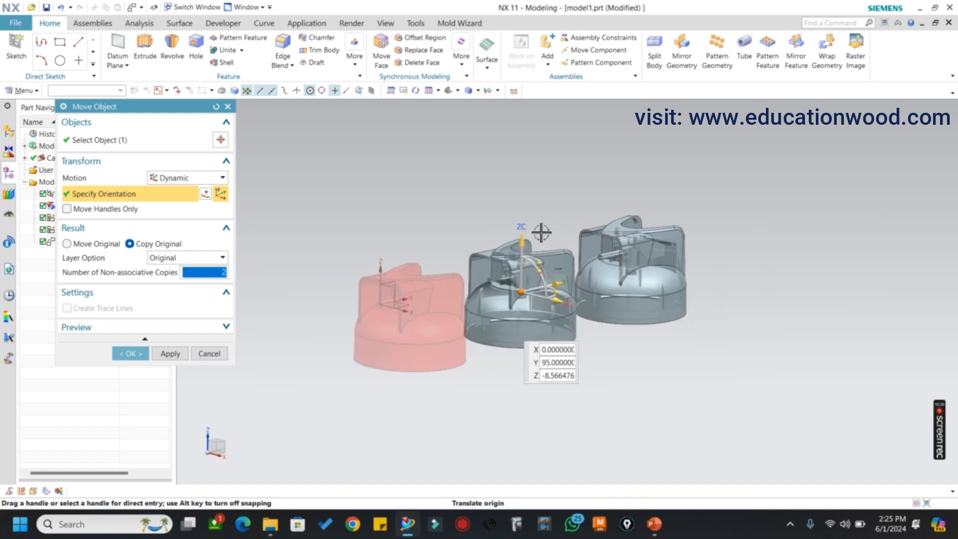
{"action": "middle_click_drag", "start_coordinate": [541, 232], "coordinate": [546, 330]}
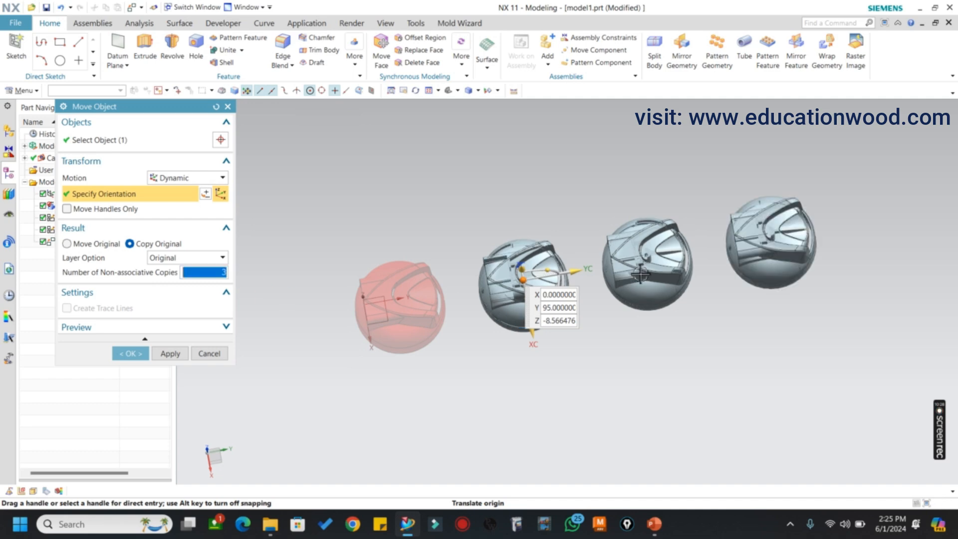
{"action": "middle_click_drag", "start_coordinate": [638, 272], "coordinate": [663, 254]}
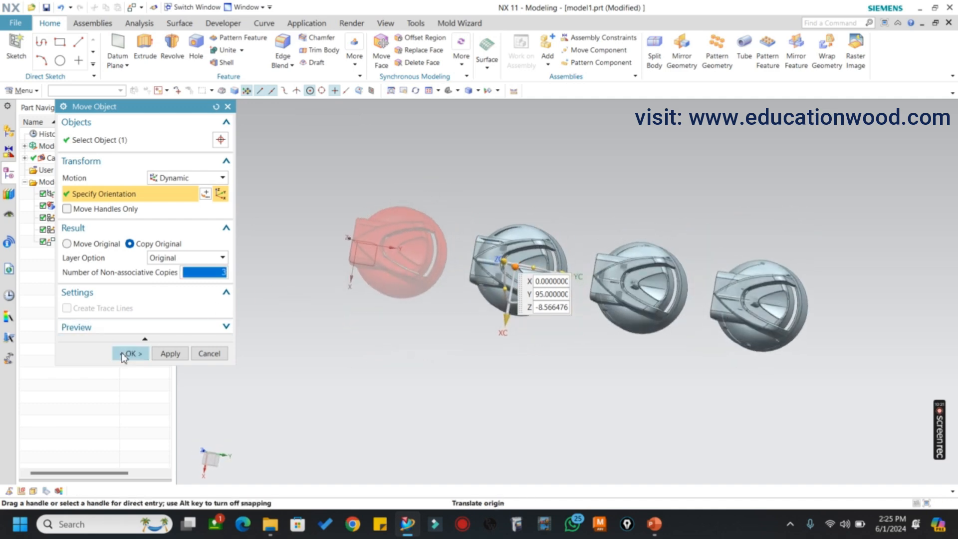
{"action": "left_click", "coordinate": [129, 352]}
- Delete the three copied cap bodies, Body (5), Body (6) and Body (7), keeping the original cap
{"action": "middle_click_drag", "start_coordinate": [434, 295], "coordinate": [629, 263]}
{"action": "scroll", "coordinate": [475, 270], "scroll_direction": "up", "scroll_amount": 1}
{"action": "scroll", "coordinate": [489, 269], "scroll_direction": "up", "scroll_amount": 1}
{"action": "scroll", "coordinate": [427, 305], "scroll_direction": "up", "scroll_amount": 1}
{"action": "scroll", "coordinate": [449, 270], "scroll_direction": "down", "scroll_amount": 1}
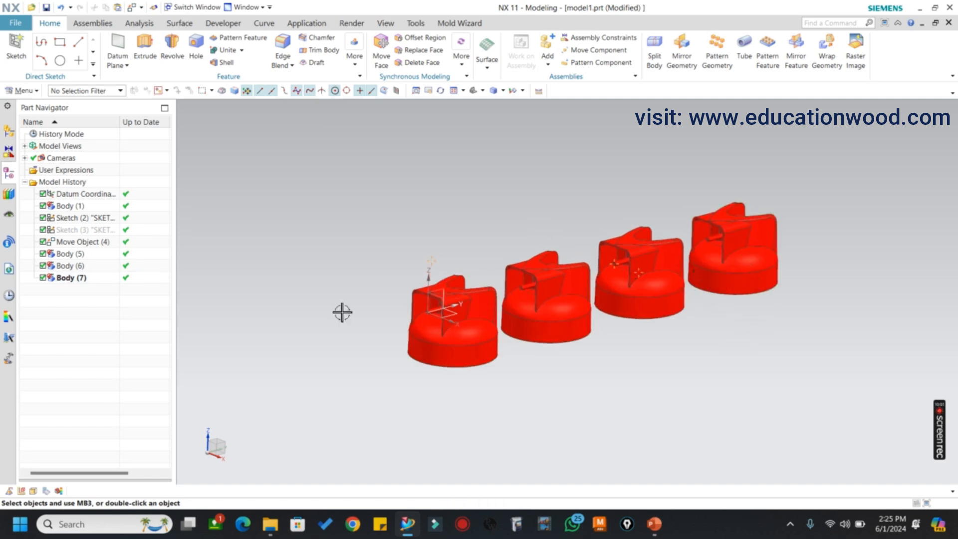
{"action": "left_click", "coordinate": [67, 255]}
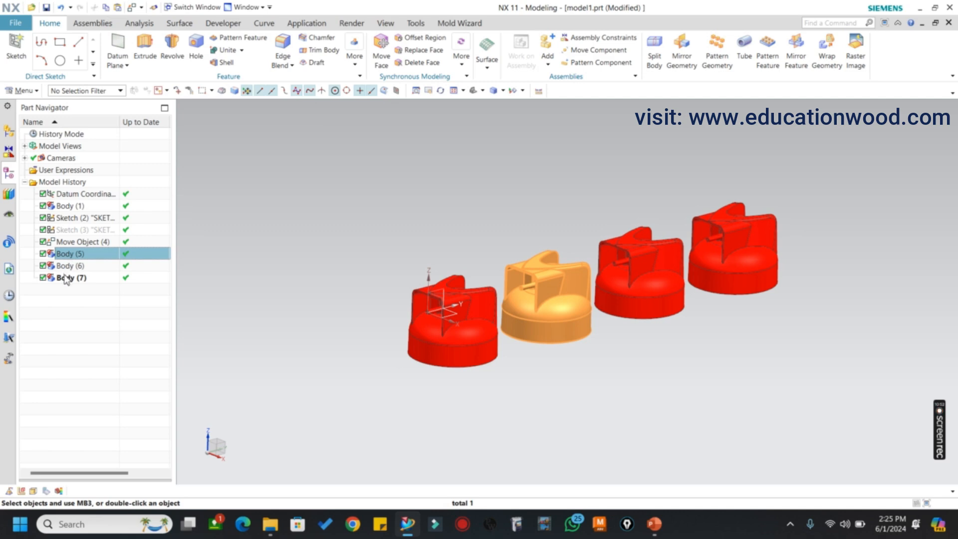
{"action": "left_click", "coordinate": [66, 278], "text": "ctrl"}
{"action": "left_click", "coordinate": [64, 267], "text": "ctrl"}
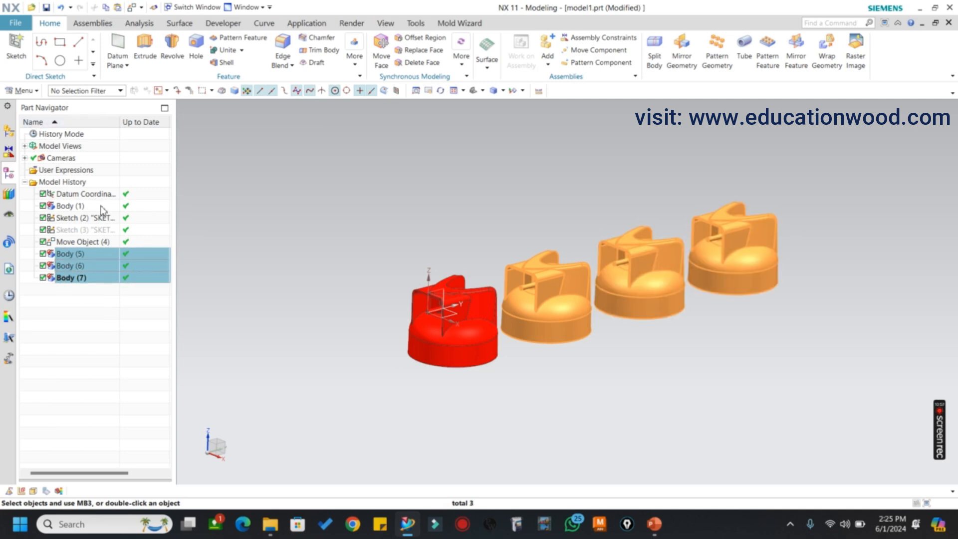
{"action": "key", "text": "Delete"}
- Zoom far out from the cap model and fit it to the screen
{"action": "scroll", "coordinate": [544, 245], "scroll_direction": "down", "scroll_amount": 1}
{"action": "scroll", "coordinate": [530, 271], "scroll_direction": "up", "scroll_amount": 3}
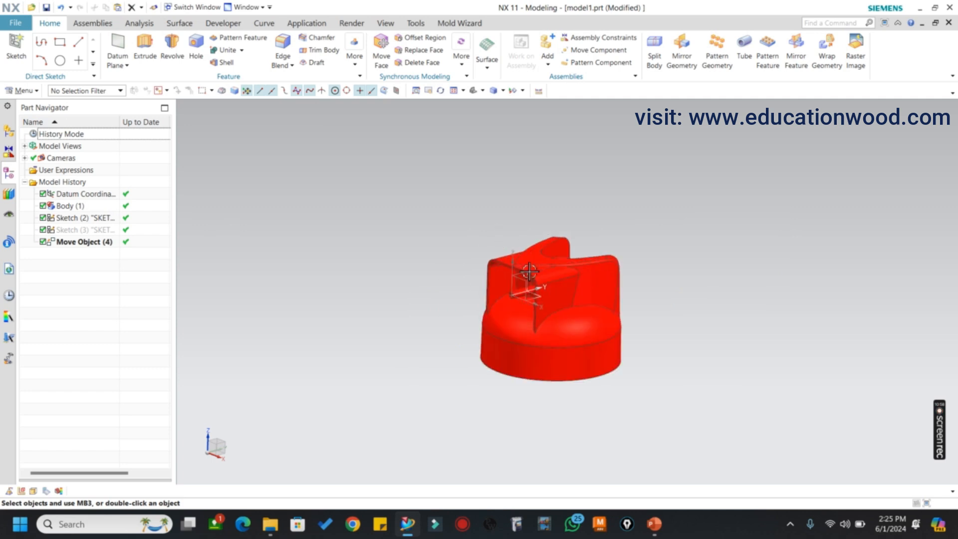
{"action": "scroll", "coordinate": [540, 263], "scroll_direction": "down", "scroll_amount": 1}
{"action": "scroll", "coordinate": [544, 273], "scroll_direction": "up", "scroll_amount": 1}
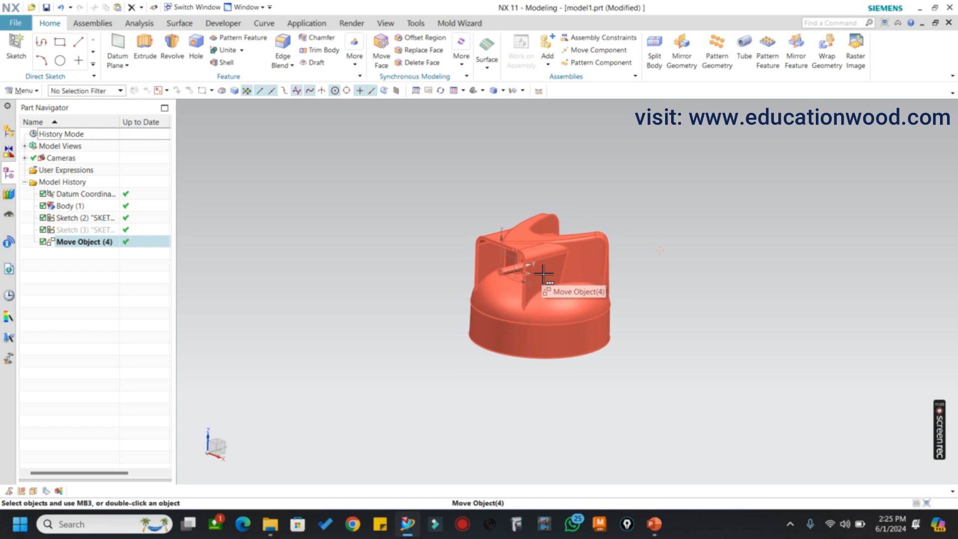
{"action": "scroll", "coordinate": [645, 257], "scroll_direction": "down", "scroll_amount": 4}
{"action": "scroll", "coordinate": [631, 253], "scroll_direction": "up", "scroll_amount": 2}
{"action": "scroll", "coordinate": [594, 248], "scroll_direction": "down", "scroll_amount": 4}
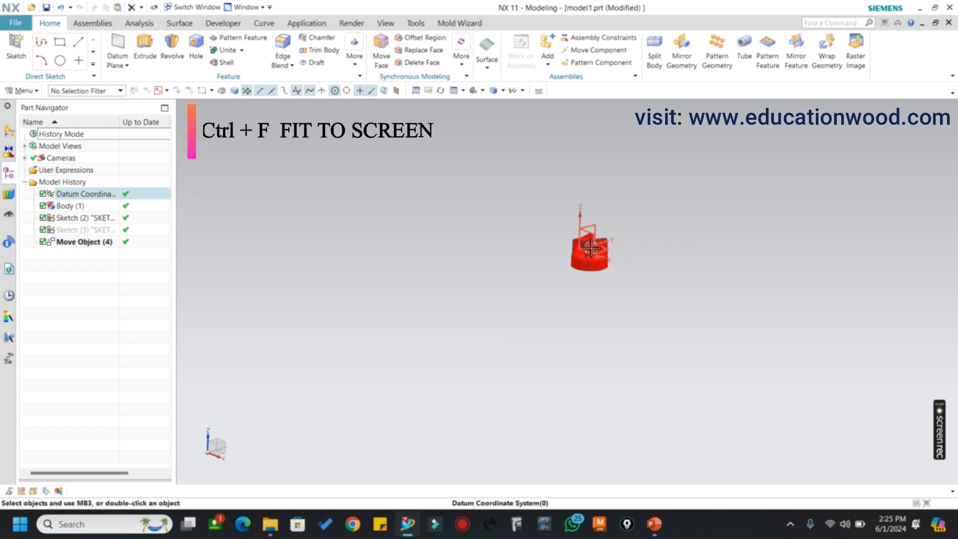
{"action": "scroll", "coordinate": [599, 249], "scroll_direction": "down", "scroll_amount": 1}
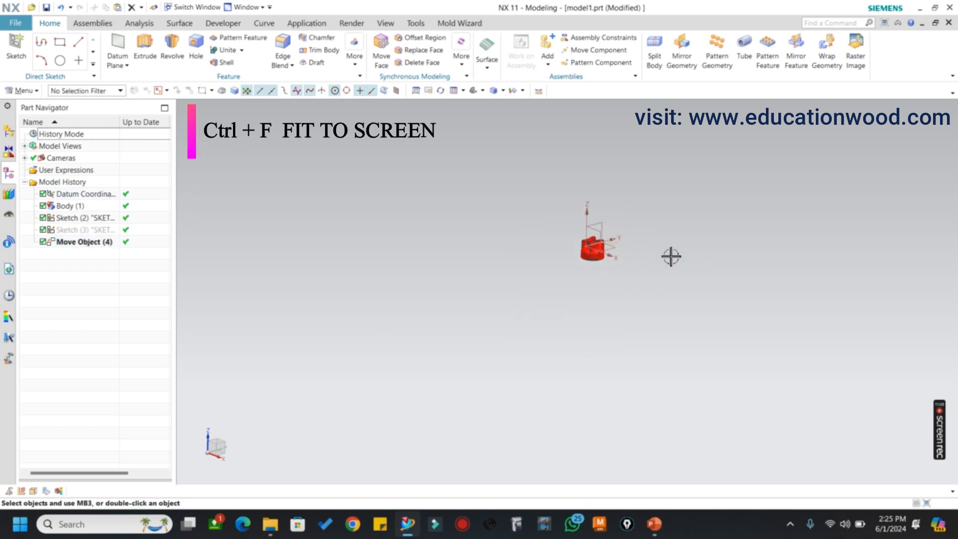
{"action": "key", "text": "ctrl+f"}
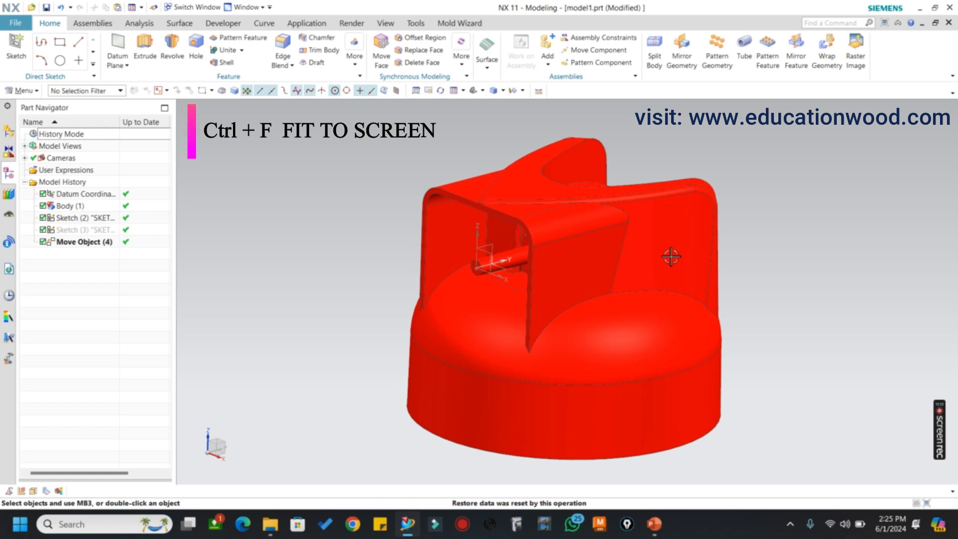
{"action": "left_click", "coordinate": [670, 269]}
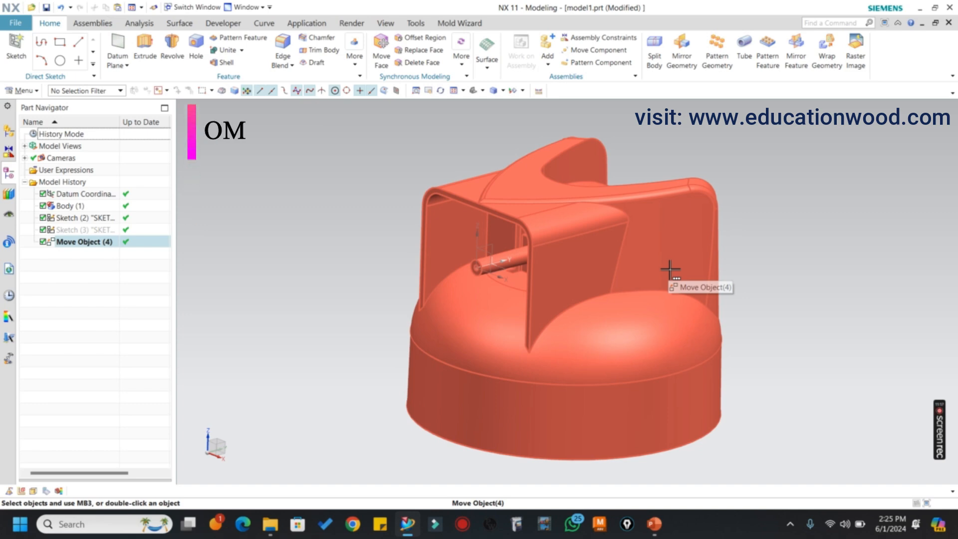
- Open the Zoom View command and zoom in and out freely around the cap
{"action": "key", "text": "ctrl+shift+z"}
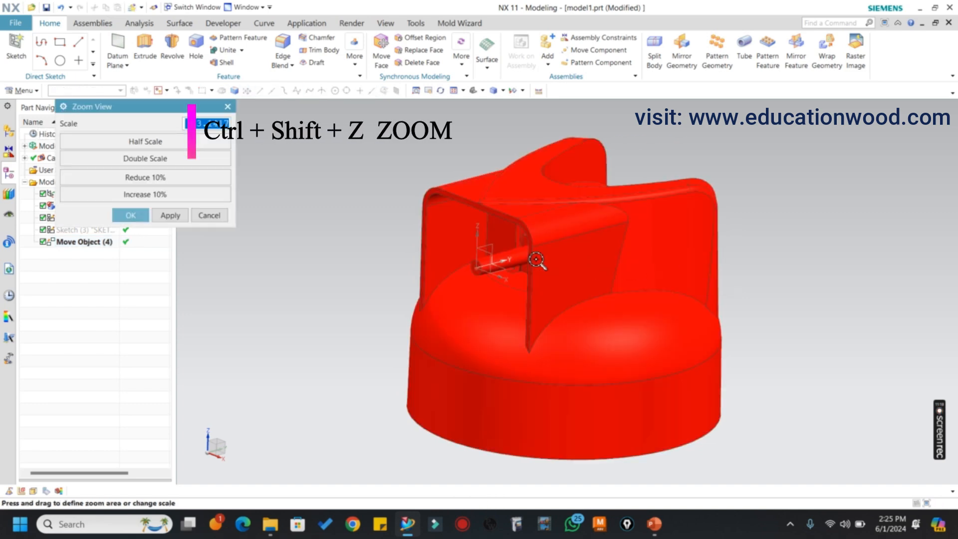
{"action": "scroll", "coordinate": [465, 224], "scroll_direction": "down", "scroll_amount": 3}
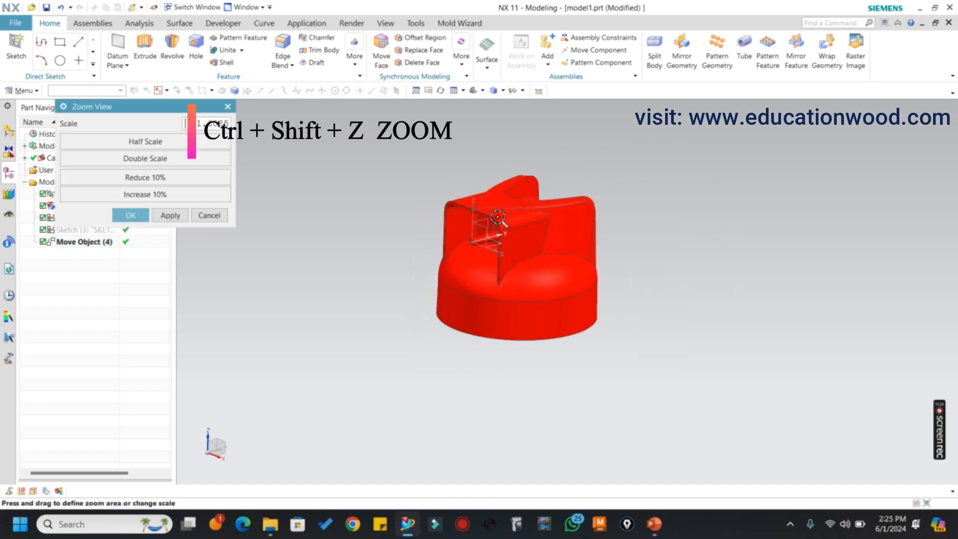
{"action": "scroll", "coordinate": [506, 209], "scroll_direction": "up", "scroll_amount": 3}
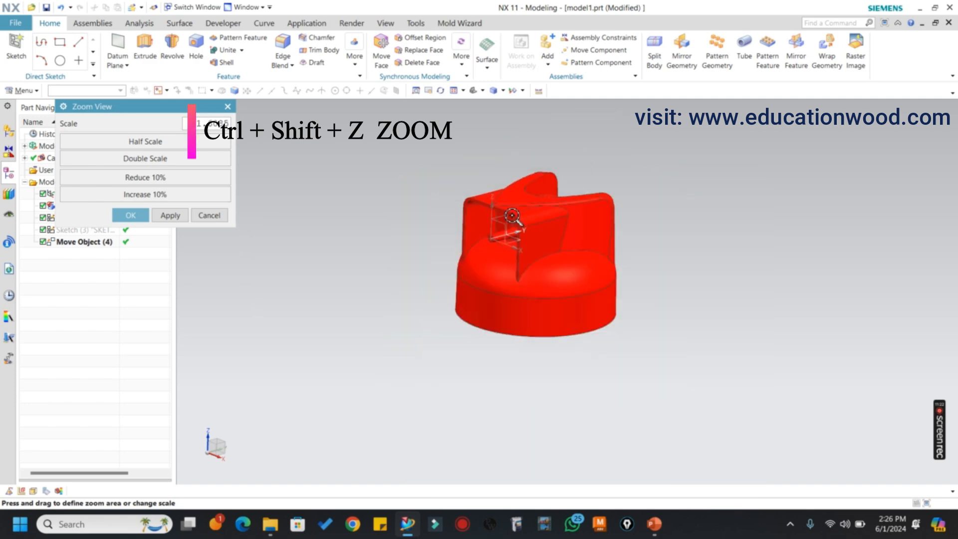
{"action": "scroll", "coordinate": [510, 217], "scroll_direction": "up", "scroll_amount": 5}
{"action": "scroll", "coordinate": [511, 217], "scroll_direction": "down", "scroll_amount": 7}
{"action": "scroll", "coordinate": [509, 218], "scroll_direction": "up", "scroll_amount": 2}
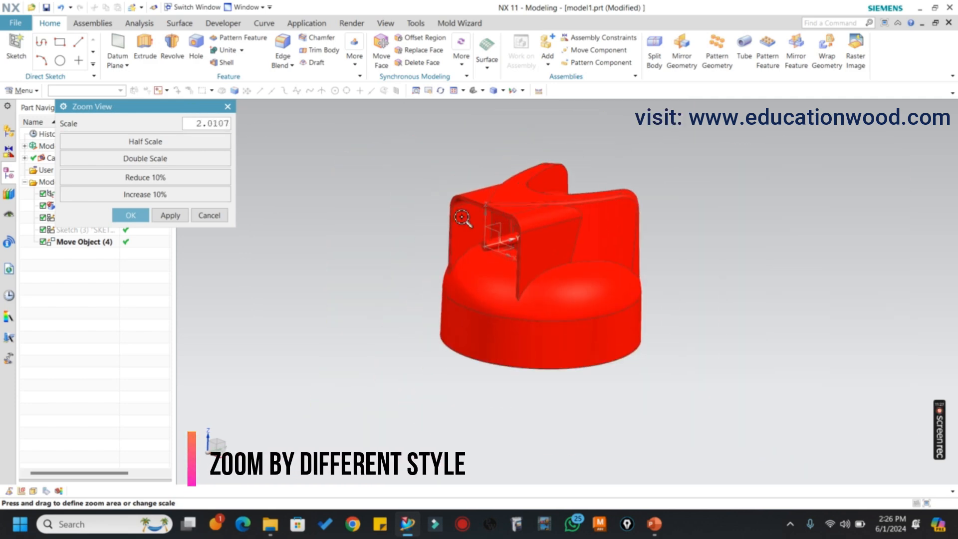
- Use the Zoom View presets to reduce the view by 10%, increase it by 10%, and double its scale
{"action": "left_click", "coordinate": [155, 178]}
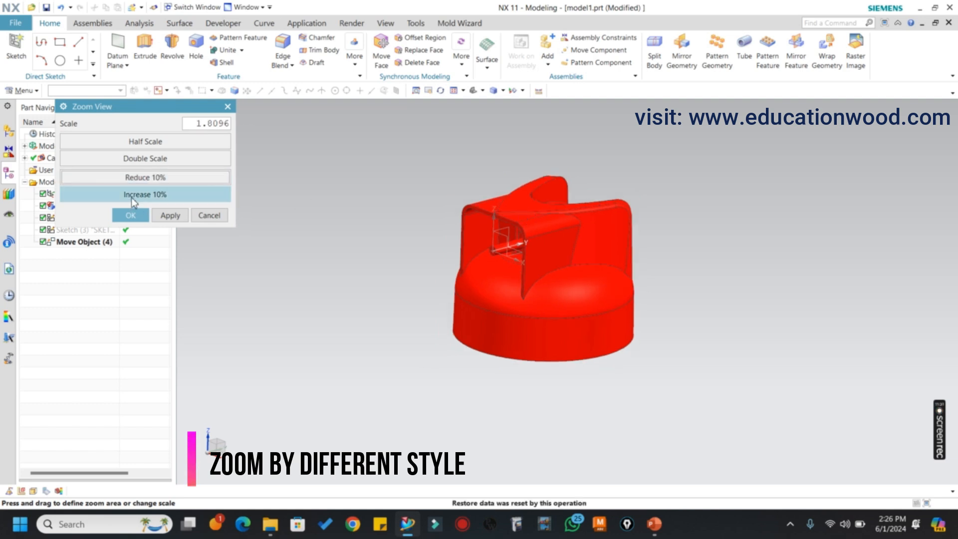
{"action": "left_click", "coordinate": [136, 195]}
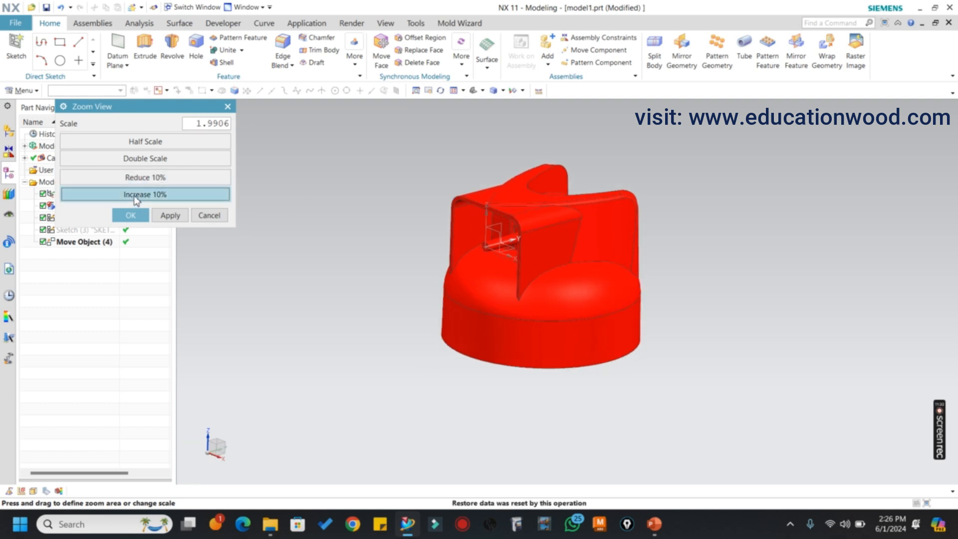
{"action": "scroll", "coordinate": [520, 210], "scroll_direction": "up", "scroll_amount": 1}
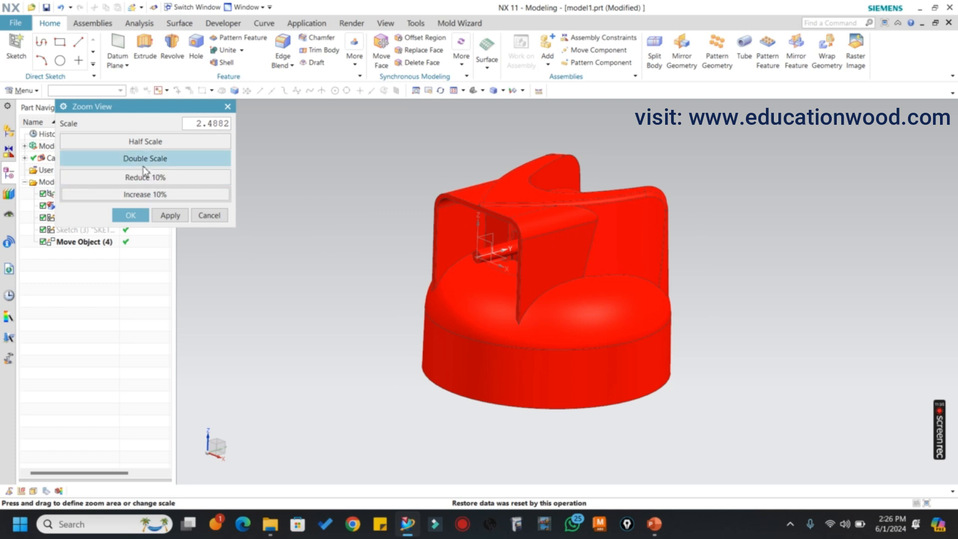
{"action": "scroll", "coordinate": [574, 252], "scroll_direction": "down", "scroll_amount": 3}
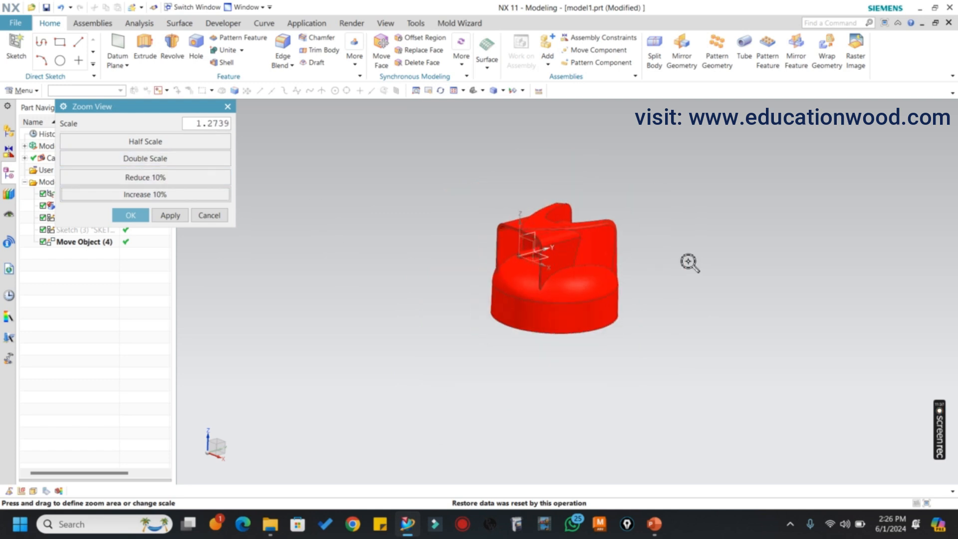
{"action": "left_click", "coordinate": [157, 159]}
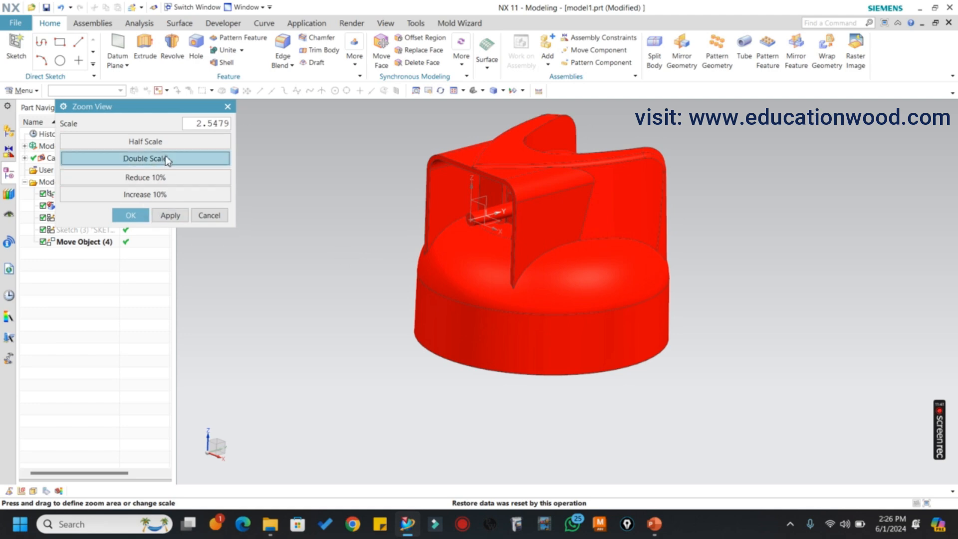
- Halve the view scale with the Zoom View preset, zoom back in on the cap and close the command
{"action": "left_click", "coordinate": [172, 140]}
{"action": "scroll", "coordinate": [594, 244], "scroll_direction": "up", "scroll_amount": 2}
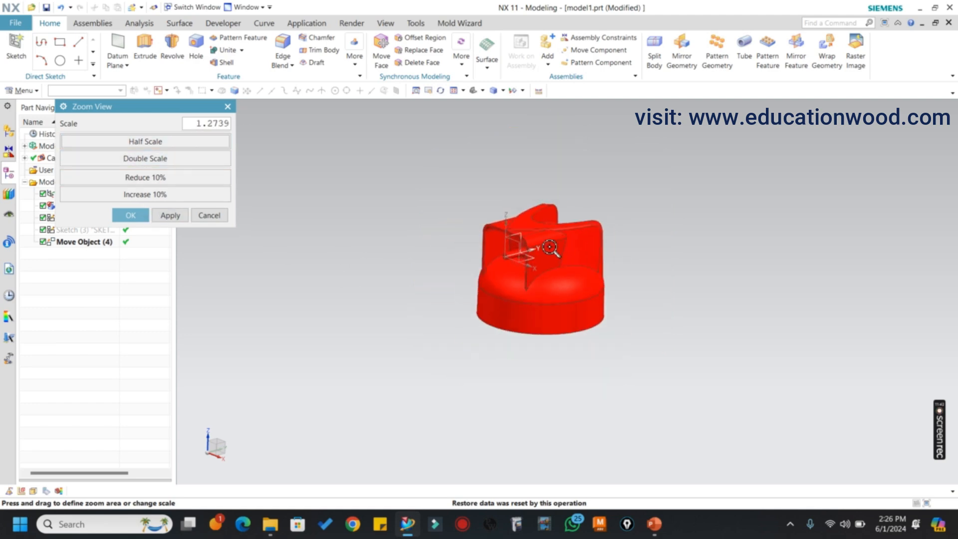
{"action": "scroll", "coordinate": [547, 249], "scroll_direction": "up", "scroll_amount": 1}
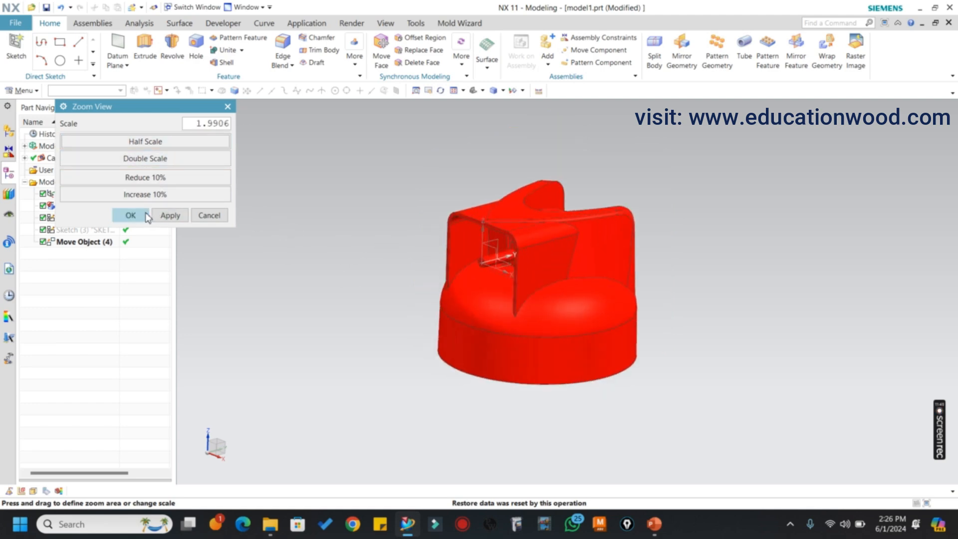
{"action": "left_click", "coordinate": [227, 106]}
- Zoom in and out on the cap directly, outside the Zoom View command, and orbit it slightly
{"action": "scroll", "coordinate": [530, 242], "scroll_direction": "down", "scroll_amount": 1}
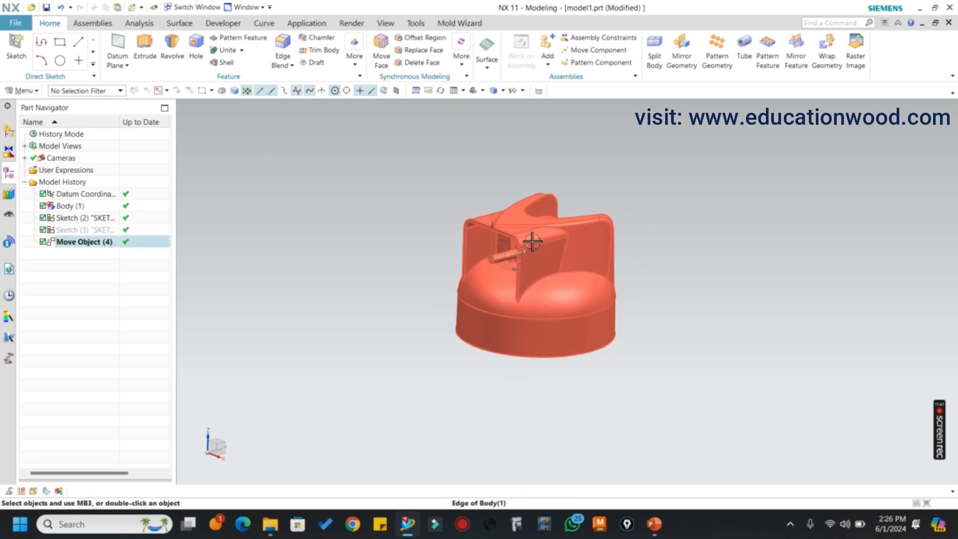
{"action": "scroll", "coordinate": [534, 247], "scroll_direction": "up", "scroll_amount": 2}
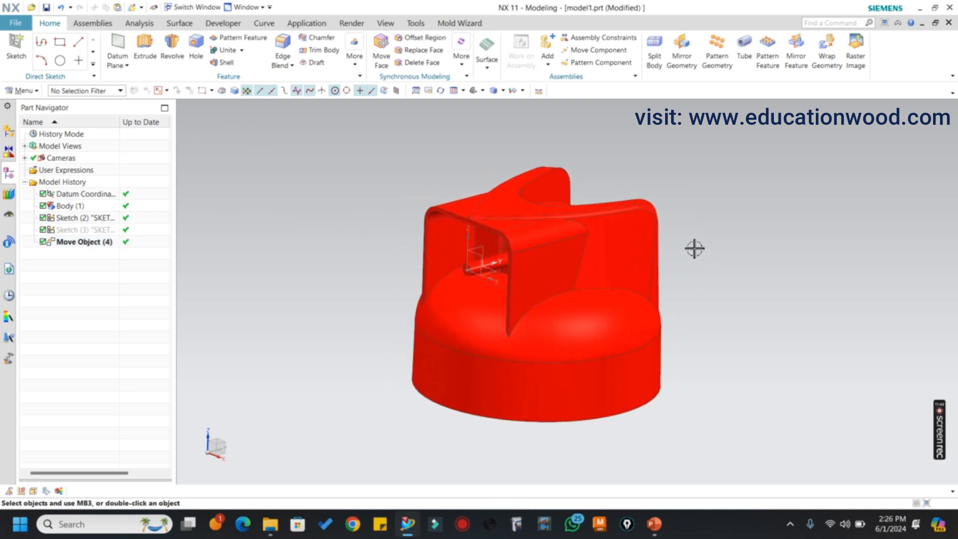
{"action": "scroll", "coordinate": [694, 248], "scroll_direction": "down", "scroll_amount": 1}
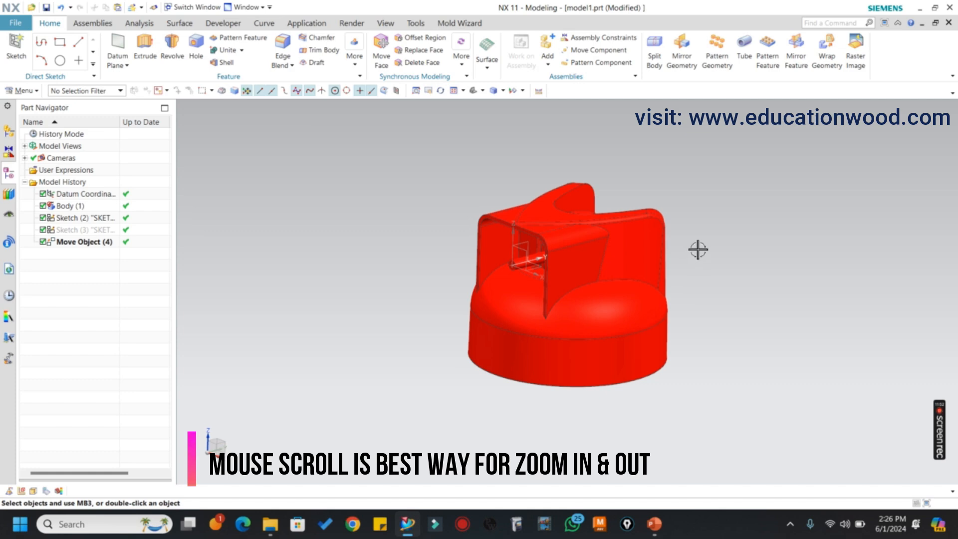
{"action": "middle_click_drag", "start_coordinate": [694, 251], "coordinate": [727, 283]}
{"action": "scroll", "coordinate": [723, 281], "scroll_direction": "up", "scroll_amount": 4}
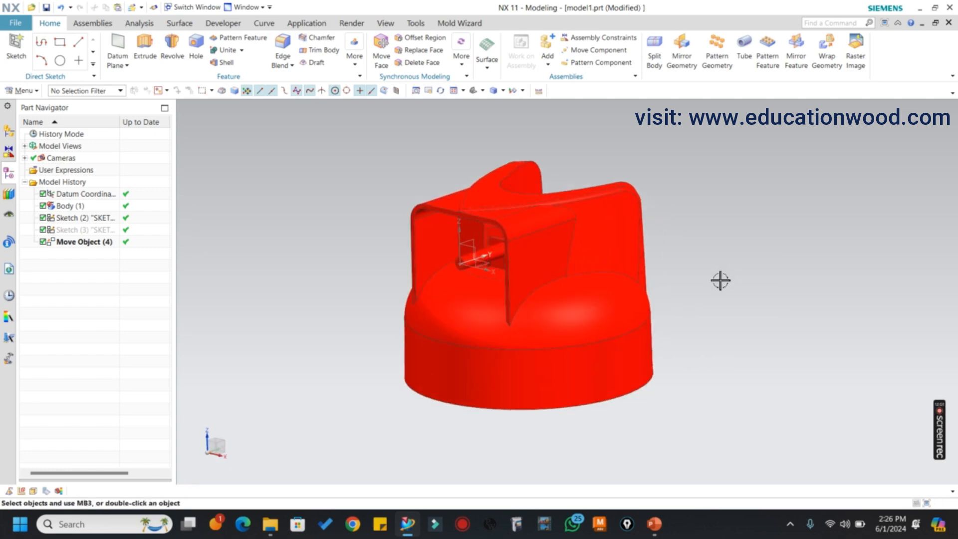
- Open the Rotate View command, rotate the cap freely, and rotate it about the fixed horizontal axis
{"action": "key", "text": "ctrl+r"}
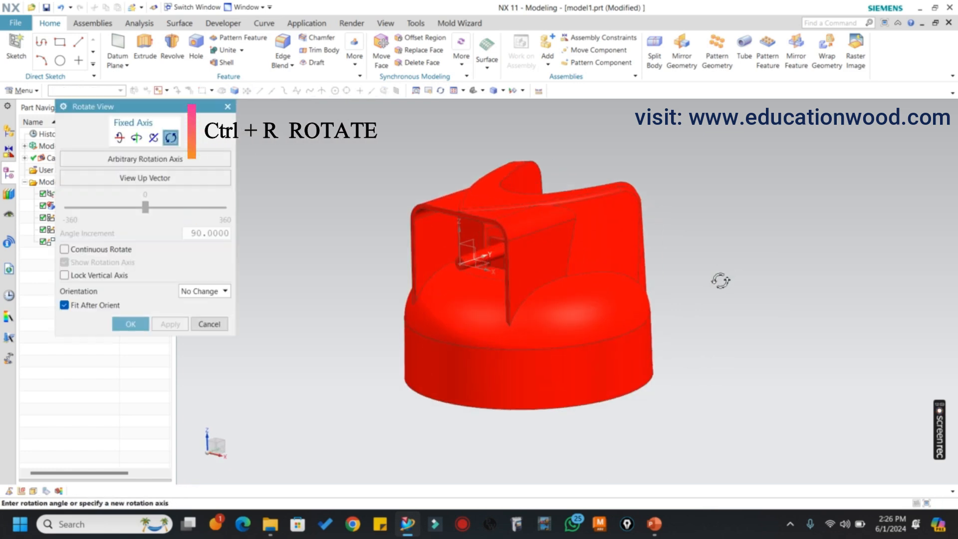
{"action": "left_click_drag", "start_coordinate": [573, 262], "coordinate": [566, 252]}
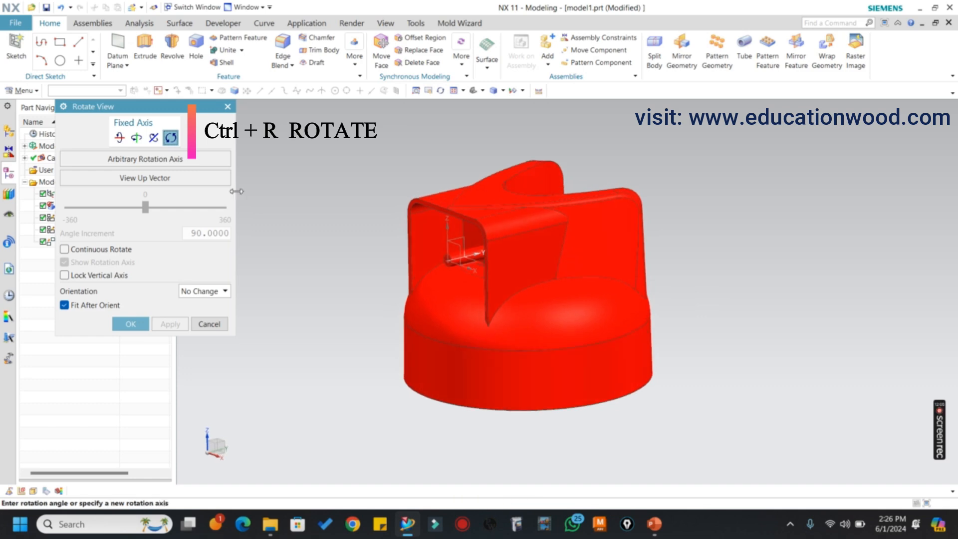
{"action": "left_click", "coordinate": [119, 138]}
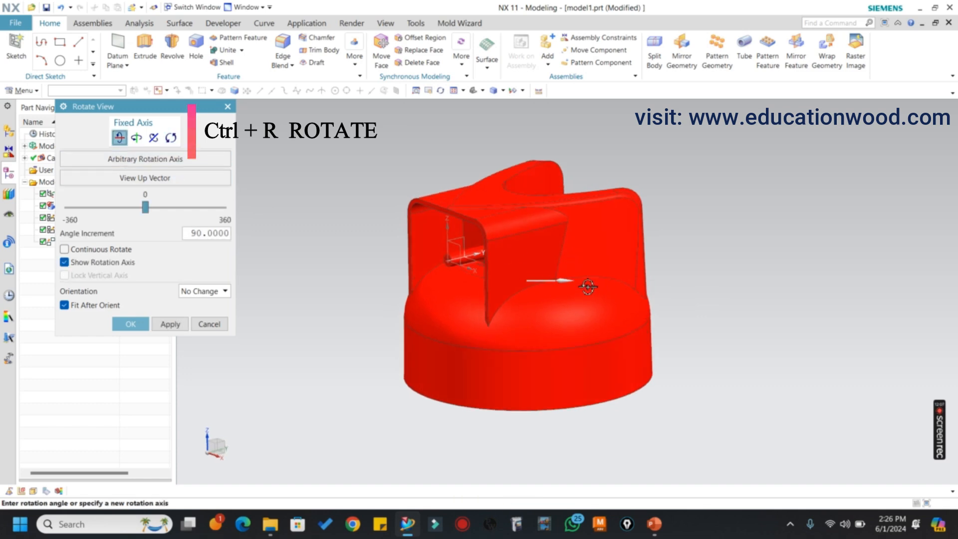
{"action": "left_click_drag", "start_coordinate": [708, 205], "coordinate": [258, 151]}
- Rotate the view about the fixed vertical axis, both freely and by varying the rotation angle
{"action": "left_click", "coordinate": [136, 138]}
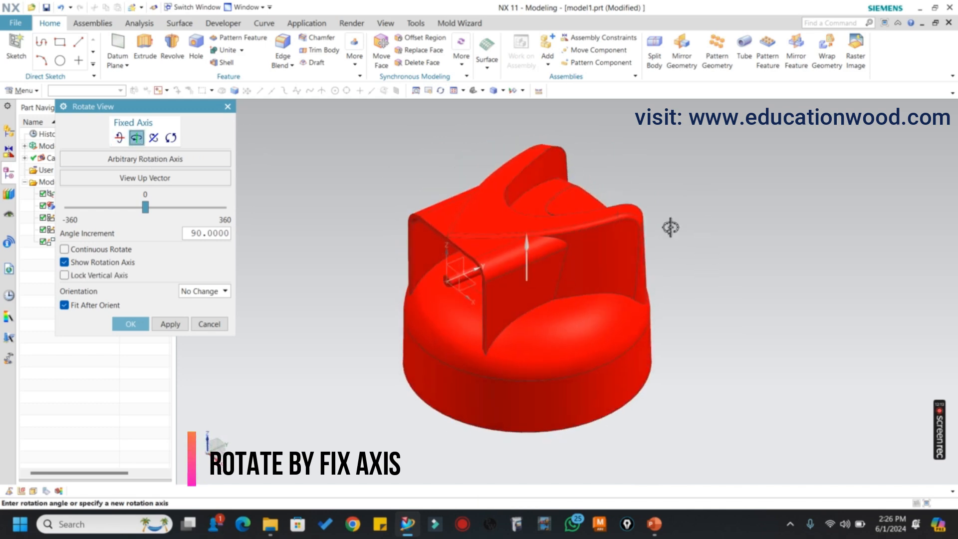
{"action": "left_click_drag", "start_coordinate": [671, 228], "coordinate": [705, 195]}
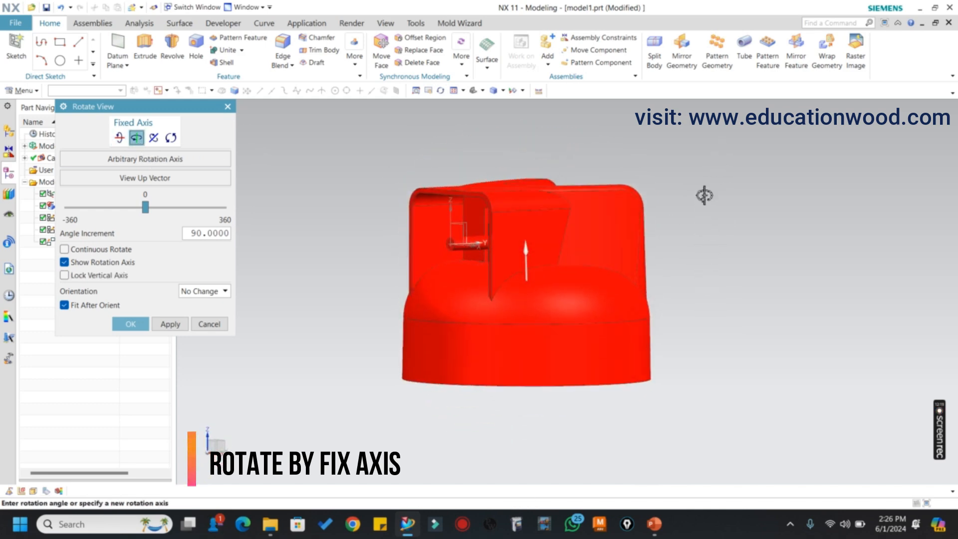
{"action": "left_click_drag", "start_coordinate": [146, 207], "coordinate": [185, 225]}
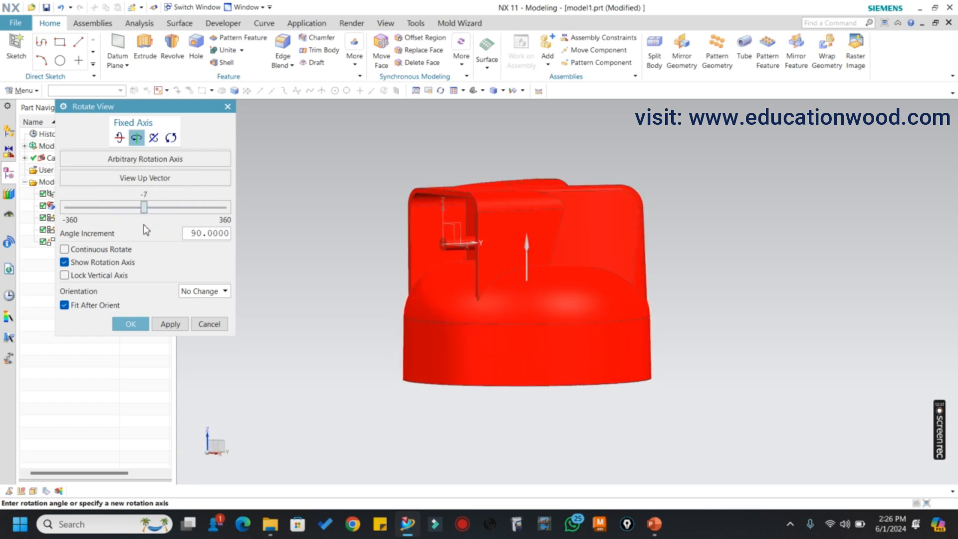
- Rotate the view about the fixed axis normal to the screen, both freely and by varying the rotation angle
{"action": "left_click", "coordinate": [153, 137]}
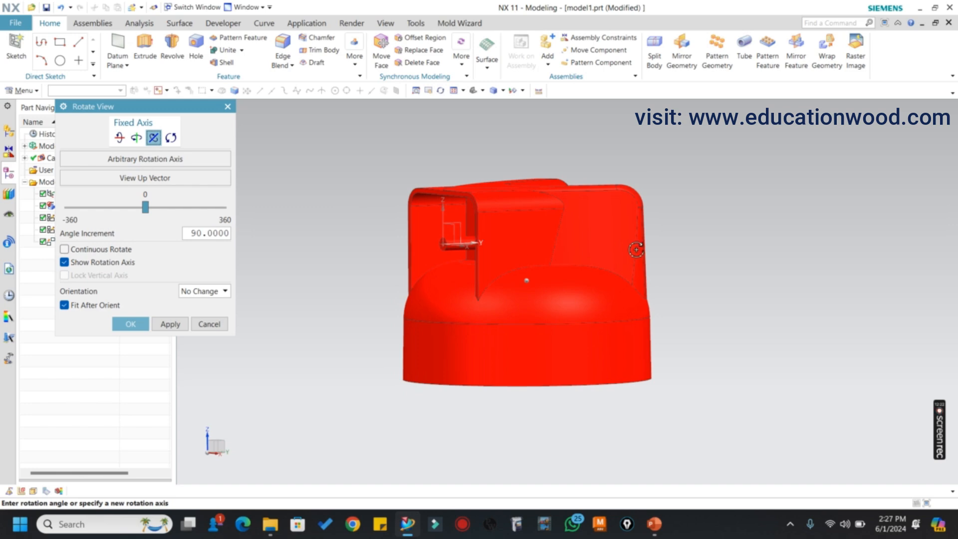
{"action": "left_click_drag", "start_coordinate": [636, 249], "coordinate": [536, 214]}
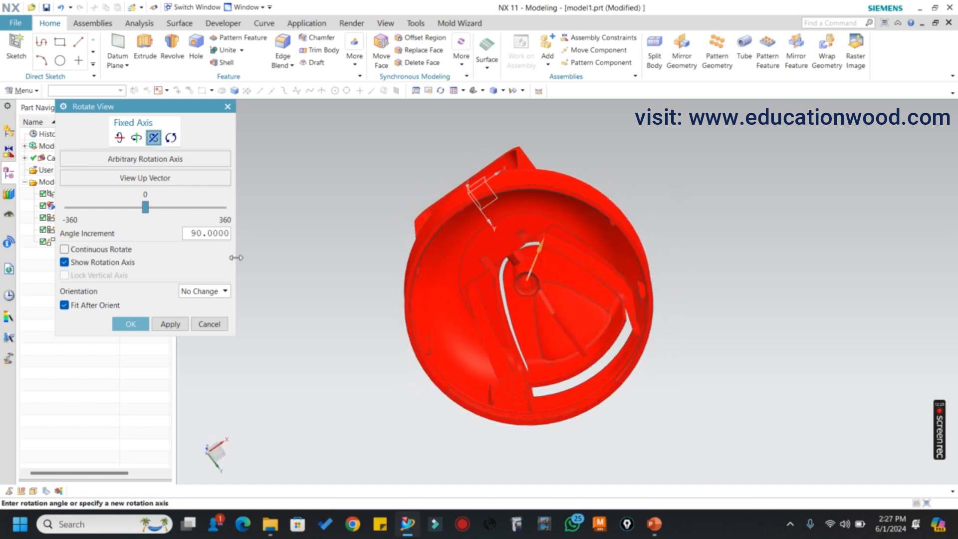
{"action": "mouse_move", "coordinate": [147, 214]}
{"action": "left_mouse_down"}
{"action": "mouse_move", "coordinate": [112, 214]}
{"action": "mouse_move", "coordinate": [172, 214]}
{"action": "mouse_move", "coordinate": [119, 215]}
{"action": "mouse_move", "coordinate": [156, 214]}
{"action": "left_mouse_up"}
- Return Rotate View to free rotation, turn the cap upright again and close the command
{"action": "left_click", "coordinate": [172, 138]}
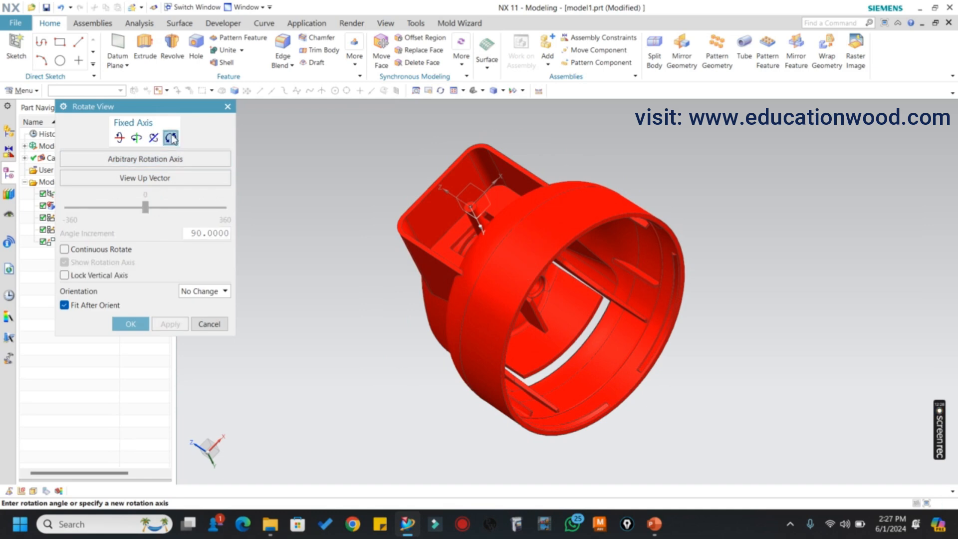
{"action": "left_click_drag", "start_coordinate": [736, 213], "coordinate": [524, 240]}
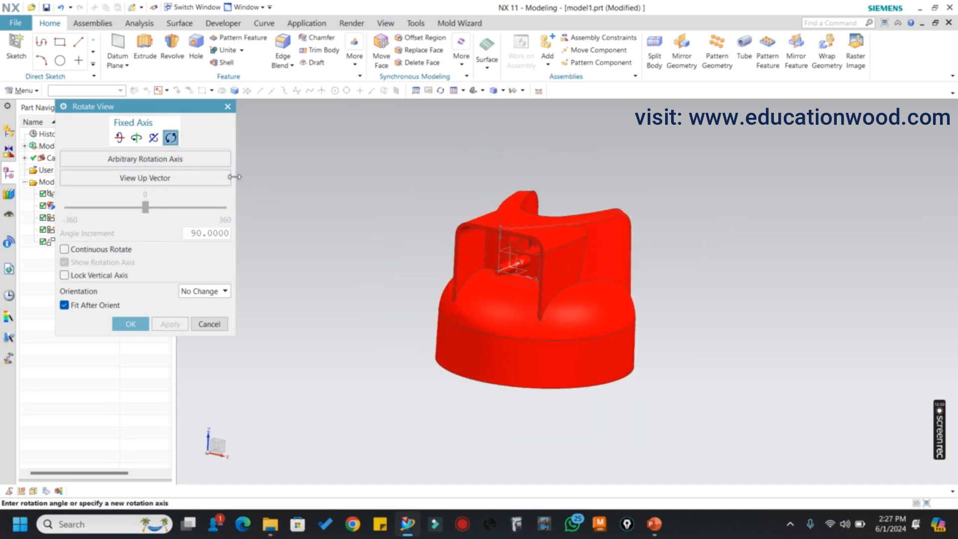
{"action": "left_click", "coordinate": [228, 107]}
- Zoom repeatedly in and out on the cap and orbit it directly without any view command
{"action": "scroll", "coordinate": [500, 213], "scroll_direction": "down", "scroll_amount": 2}
{"action": "scroll", "coordinate": [504, 216], "scroll_direction": "up", "scroll_amount": 1}
{"action": "scroll", "coordinate": [531, 181], "scroll_direction": "down", "scroll_amount": 2}
{"action": "scroll", "coordinate": [523, 197], "scroll_direction": "up", "scroll_amount": 3}
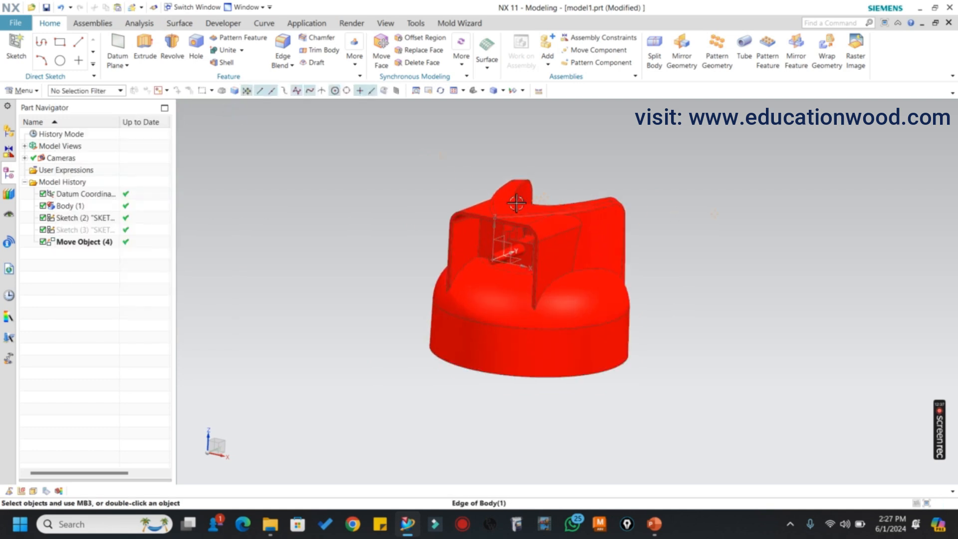
{"action": "scroll", "coordinate": [516, 203], "scroll_direction": "down", "scroll_amount": 2}
{"action": "scroll", "coordinate": [517, 202], "scroll_direction": "up", "scroll_amount": 2}
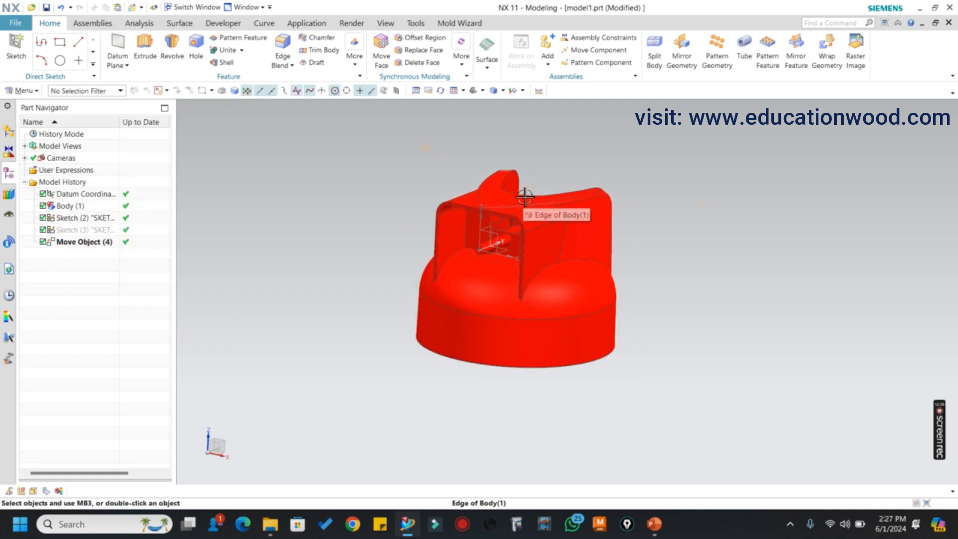
{"action": "middle_click_drag", "start_coordinate": [541, 250], "coordinate": [520, 211]}
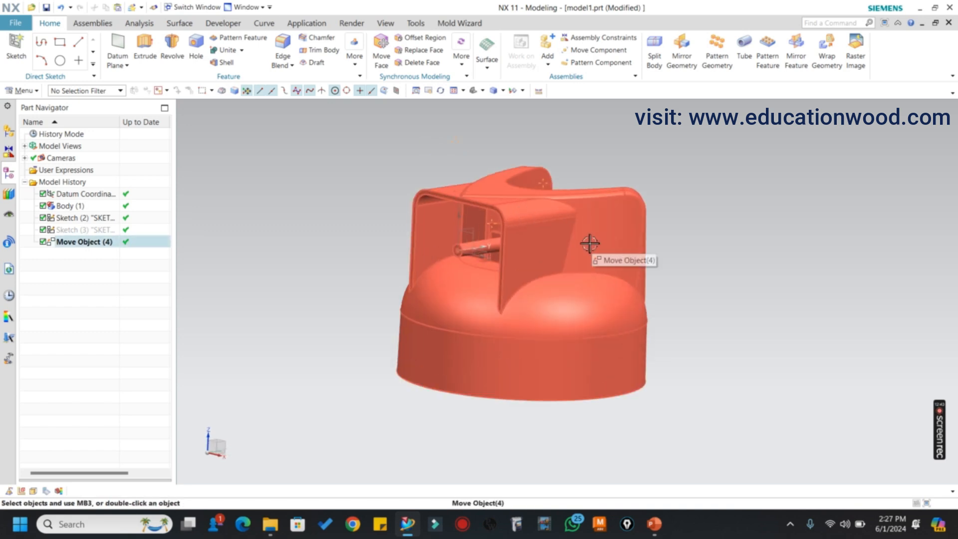
- Start a one-plane View Section of the cap and compare the section planes normal to Y and Z
{"action": "key", "text": "ctrl+h"}
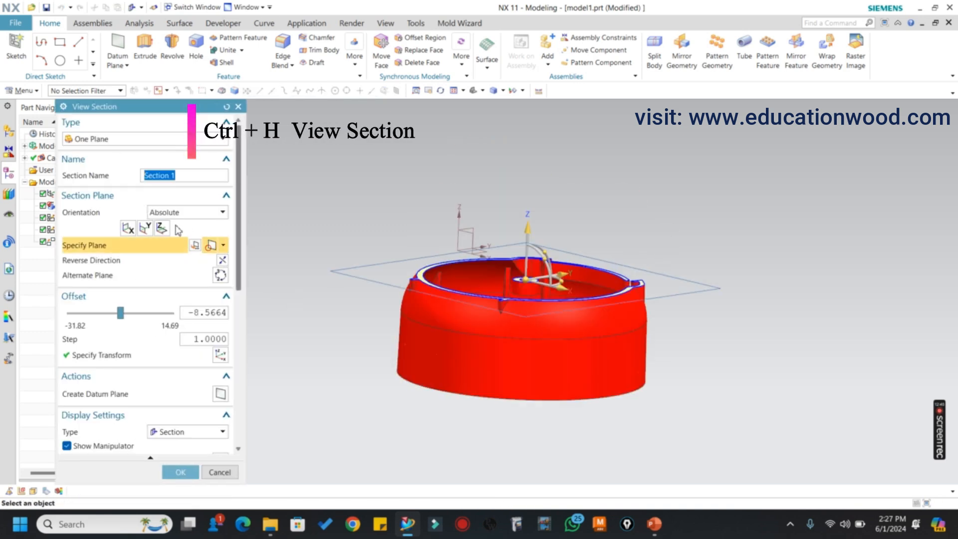
{"action": "left_click", "coordinate": [147, 229]}
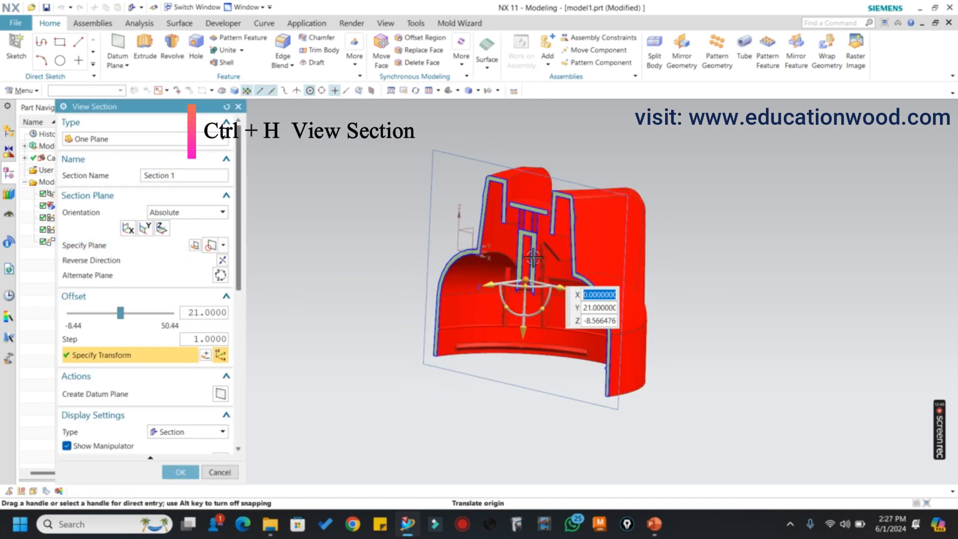
{"action": "left_click", "coordinate": [161, 229]}
{"action": "left_click", "coordinate": [144, 228]}
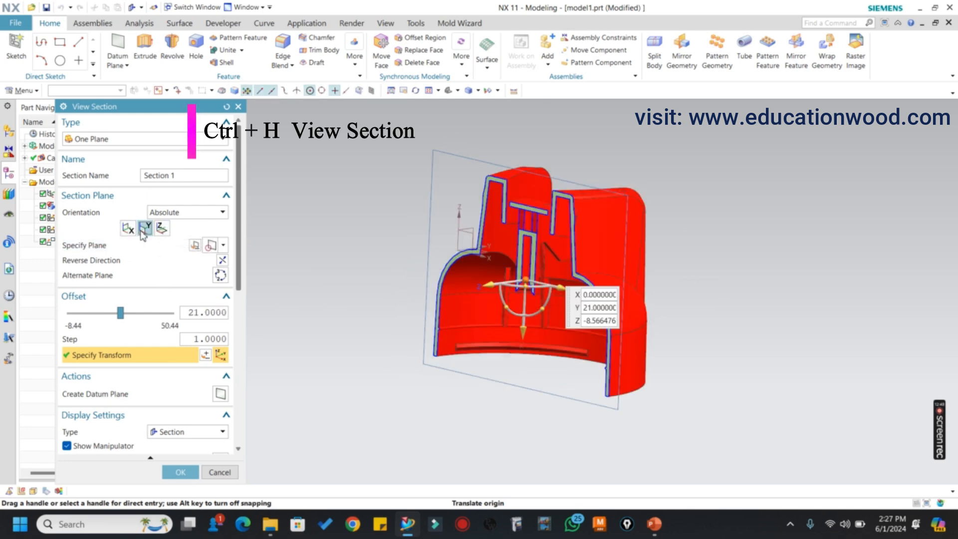
- Set the section plane normal to X and orient the view square to the cut face
{"action": "left_click", "coordinate": [128, 228]}
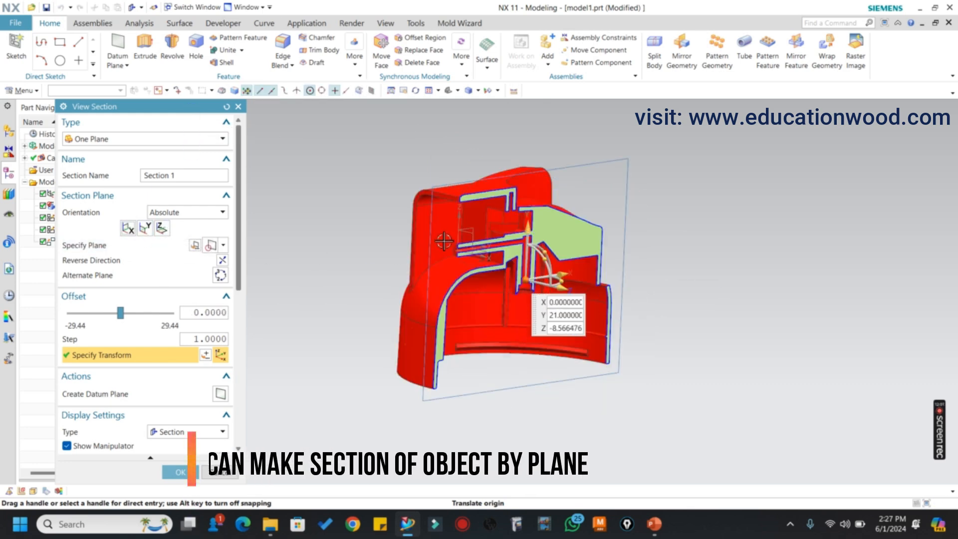
{"action": "key", "text": "F8"}
{"action": "scroll", "coordinate": [511, 228], "scroll_direction": "up", "scroll_amount": 2}
{"action": "scroll", "coordinate": [497, 217], "scroll_direction": "down", "scroll_amount": 2}
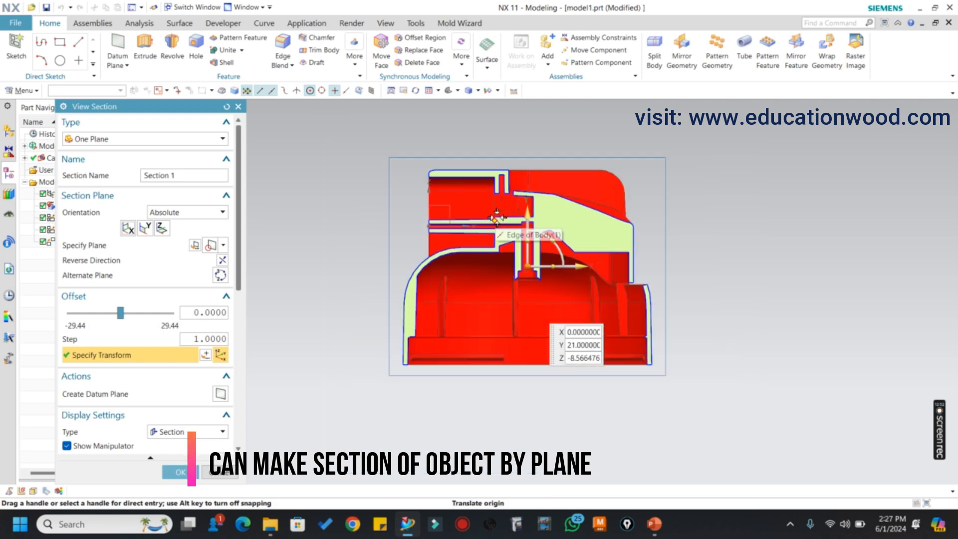
{"action": "scroll", "coordinate": [497, 217], "scroll_direction": "up", "scroll_amount": 1}
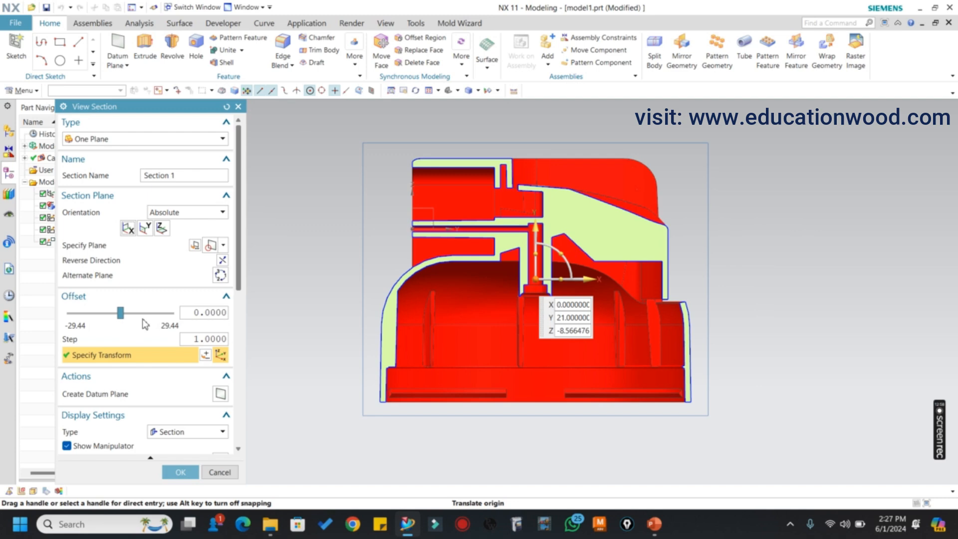
- Change the section type to Two Parallel Planes and move the outer plane 22 mm inward, for a thickness of 7.4415
{"action": "left_click", "coordinate": [132, 140]}
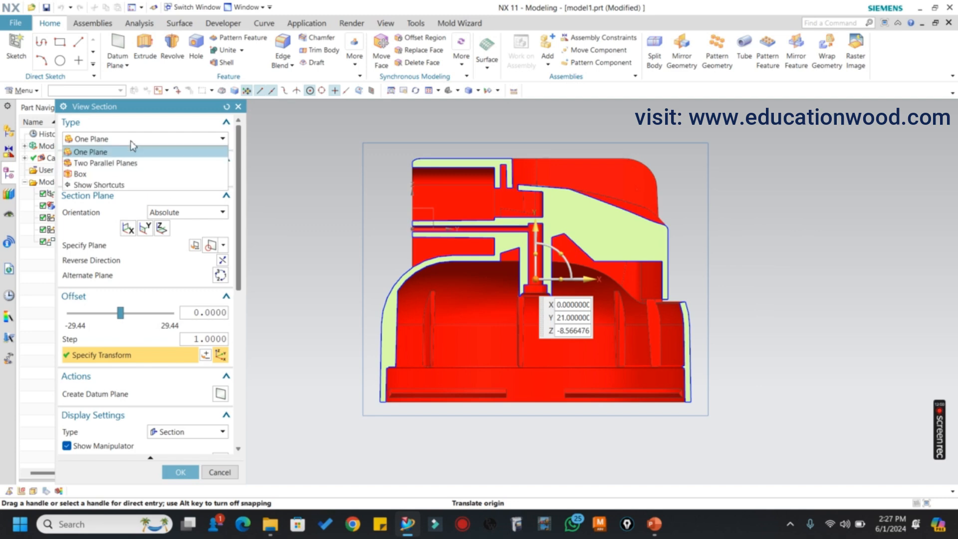
{"action": "left_click", "coordinate": [114, 164]}
{"action": "middle_click_drag", "start_coordinate": [422, 259], "coordinate": [454, 267]}
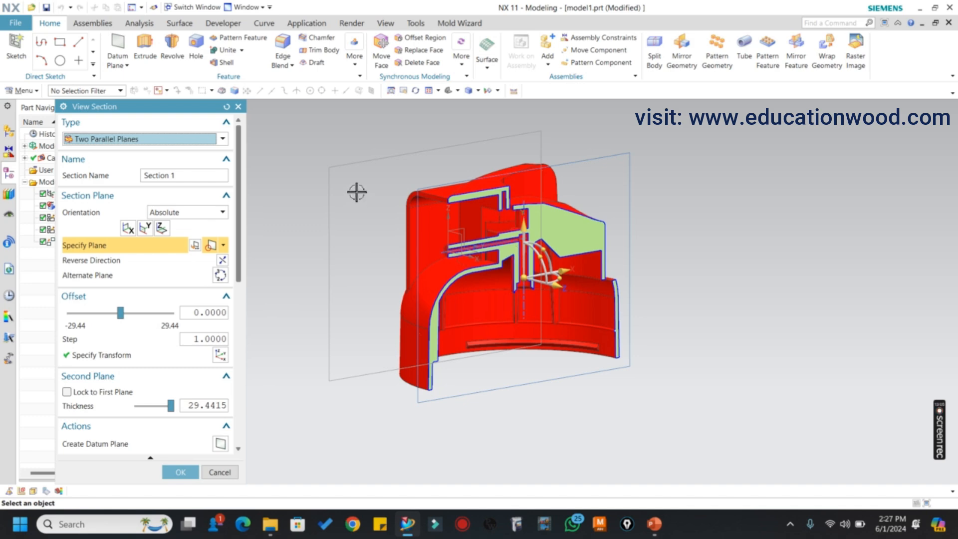
{"action": "left_click", "coordinate": [333, 172]}
{"action": "left_click_drag", "start_coordinate": [392, 238], "coordinate": [472, 270]}
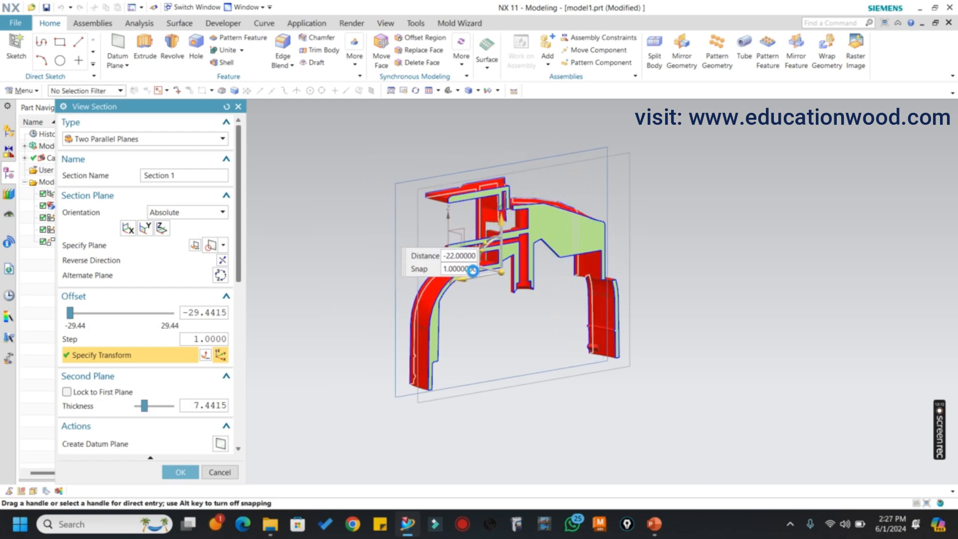
{"action": "mouse_move", "coordinate": [620, 242]}
{"action": "middle_mouse_down"}
{"action": "mouse_move", "coordinate": [697, 250]}
{"action": "mouse_move", "coordinate": [621, 250]}
{"action": "mouse_move", "coordinate": [634, 251]}
{"action": "middle_mouse_up"}
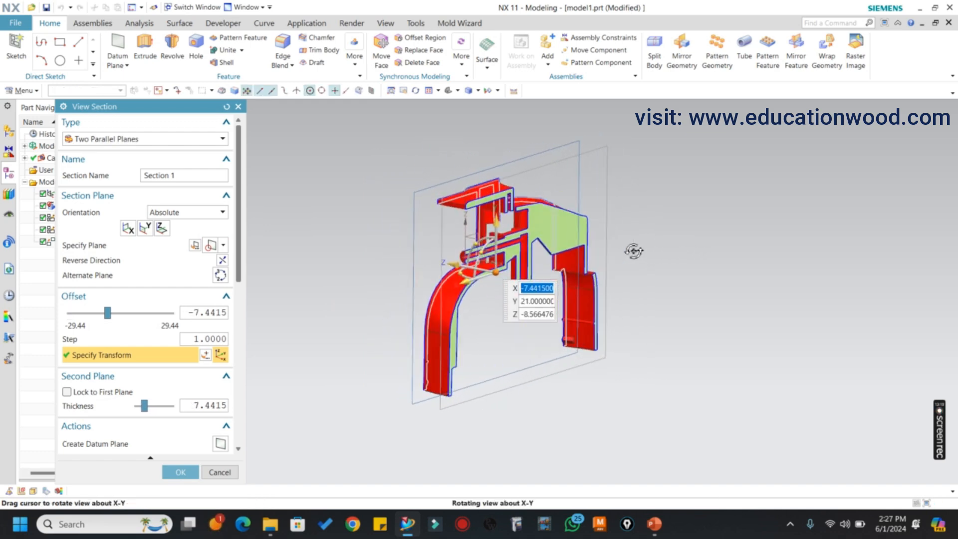
- Change the section type to Box and move its end face near the cap's spout opening inward to an offset of -17
{"action": "left_click", "coordinate": [150, 143]}
{"action": "left_click", "coordinate": [140, 173]}
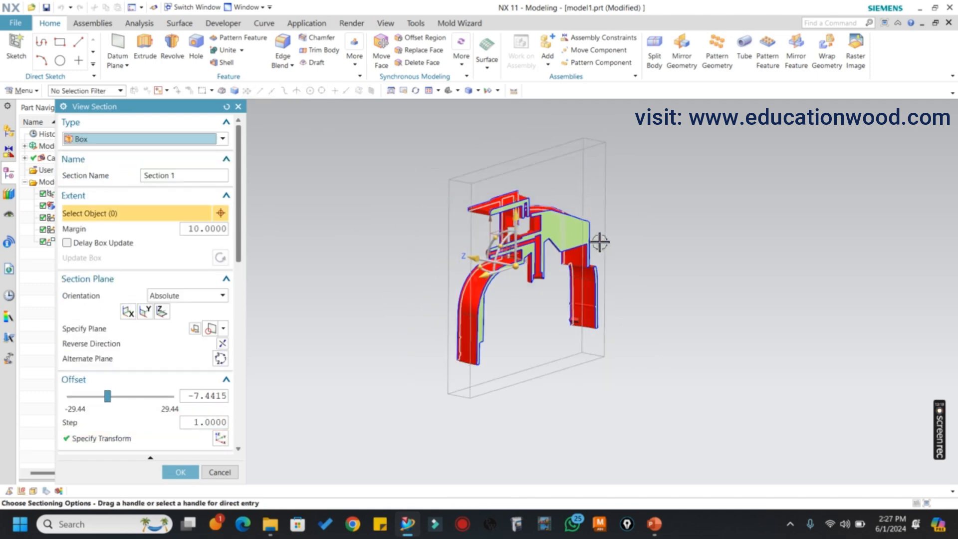
{"action": "left_click", "coordinate": [454, 202]}
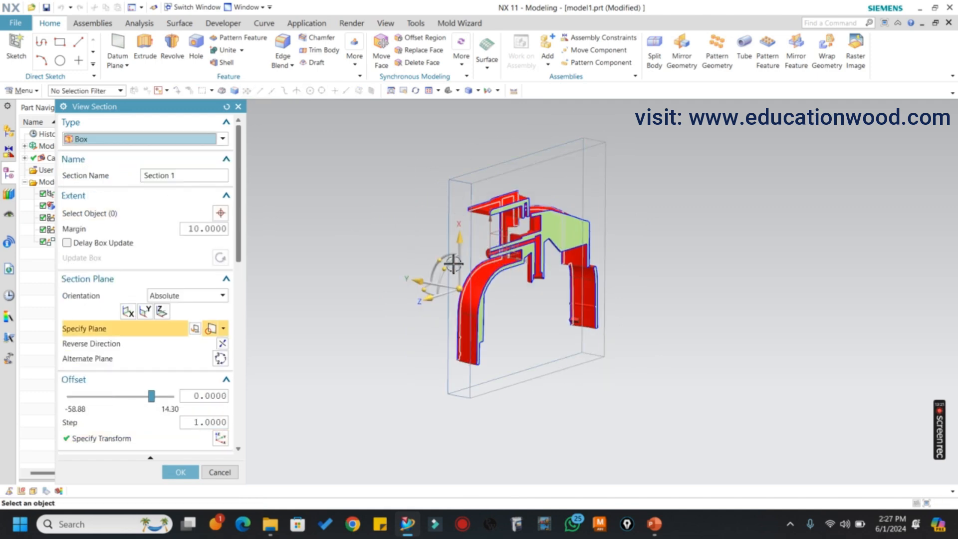
{"action": "left_click_drag", "start_coordinate": [433, 304], "coordinate": [476, 289]}
{"action": "middle_click_drag", "start_coordinate": [568, 244], "coordinate": [601, 229]}
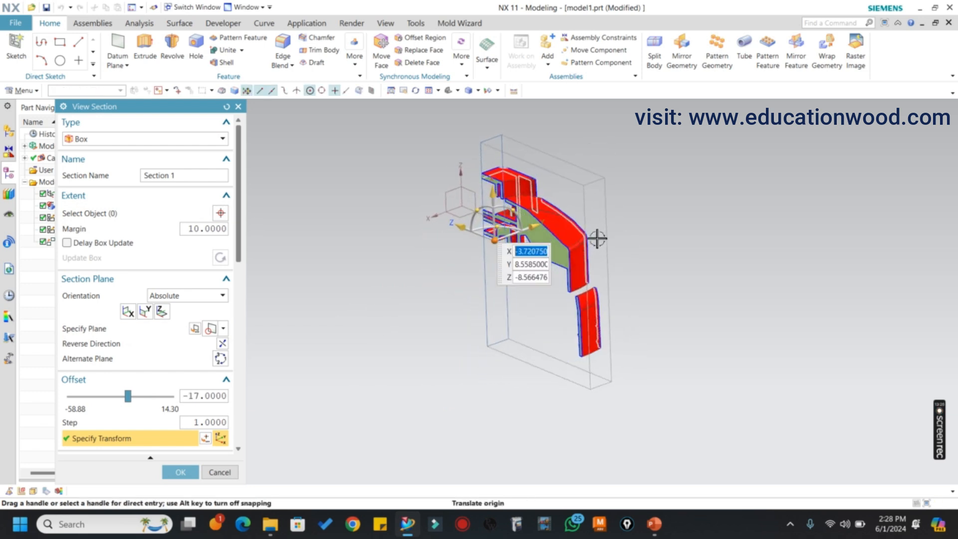
- Move the opposite end face of the section box inward to an offset of -39.883 and accept the section
{"action": "left_click", "coordinate": [600, 186]}
{"action": "left_click_drag", "start_coordinate": [633, 299], "coordinate": [564, 264]}
{"action": "left_click", "coordinate": [551, 263]}
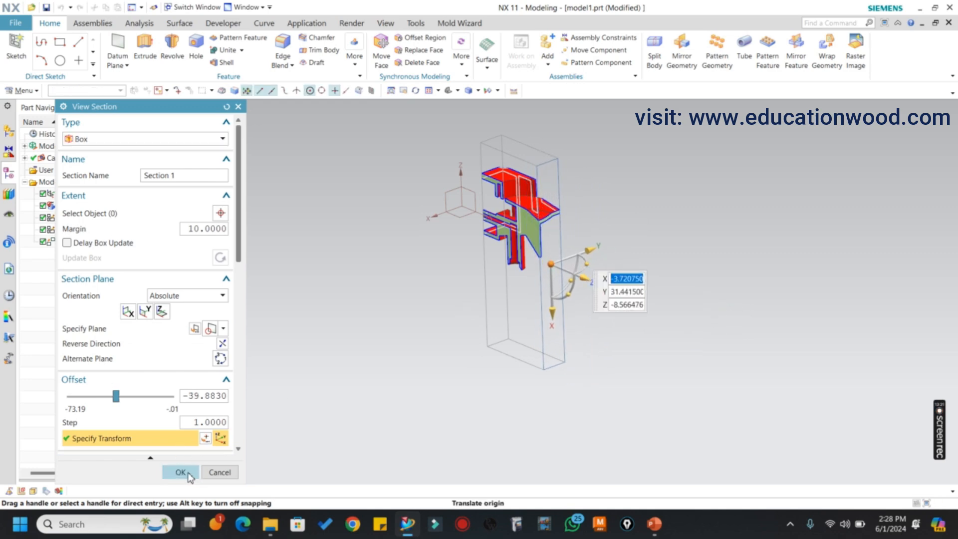
{"action": "left_click", "coordinate": [180, 472]}
{"action": "middle_click_drag", "start_coordinate": [598, 225], "coordinate": [635, 216]}
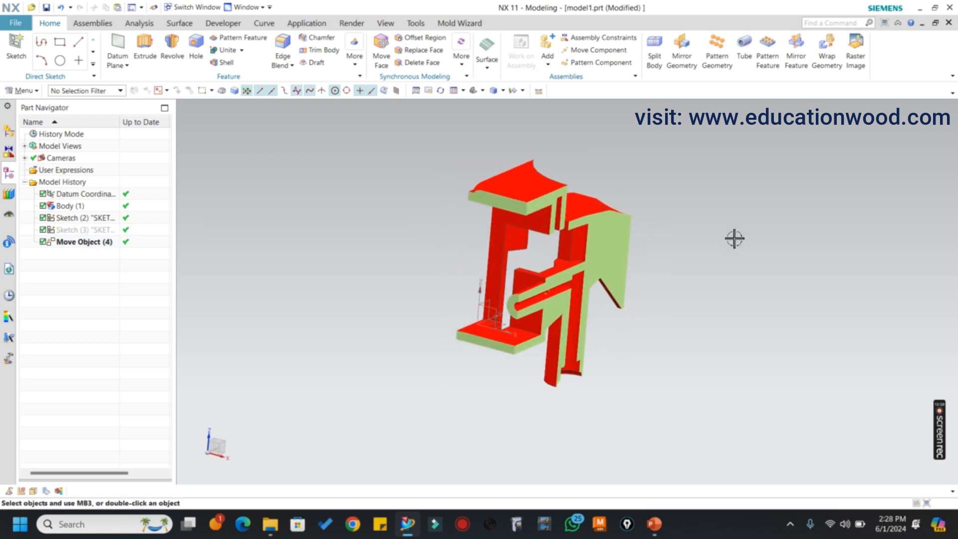
{"action": "middle_click_drag", "start_coordinate": [719, 231], "coordinate": [571, 212]}
{"action": "key", "text": "ctrl+h"}
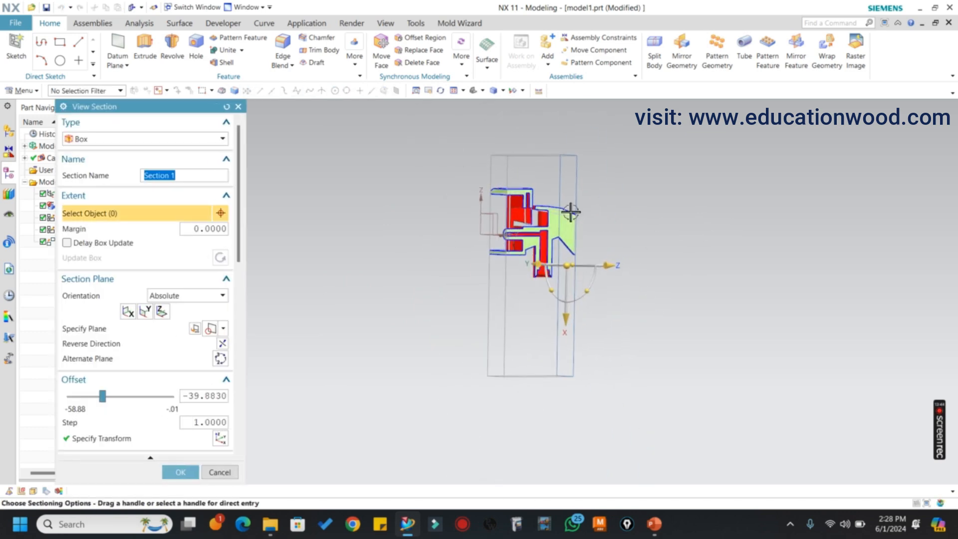
{"action": "left_click", "coordinate": [103, 139]}
{"action": "left_click", "coordinate": [102, 152]}
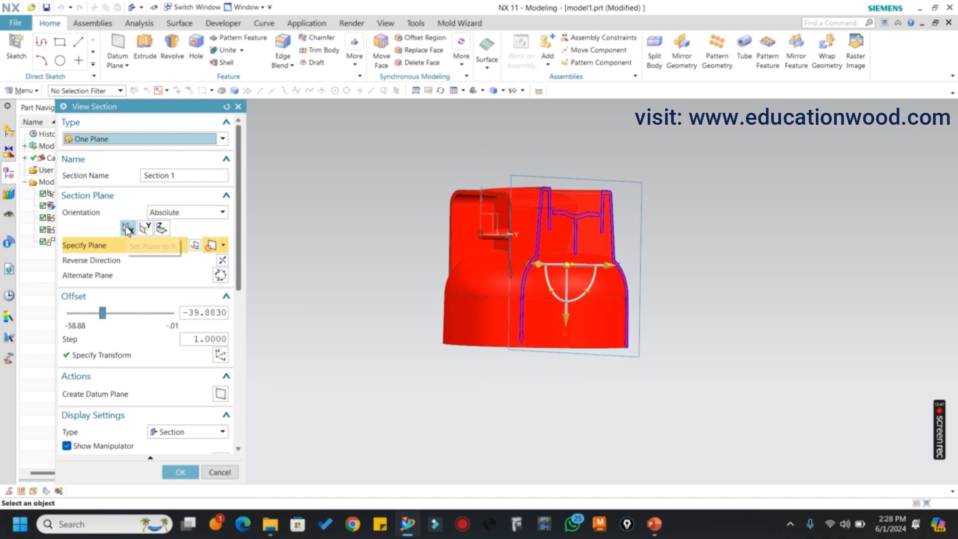
{"action": "left_click", "coordinate": [144, 229]}
{"action": "left_click", "coordinate": [163, 235]}
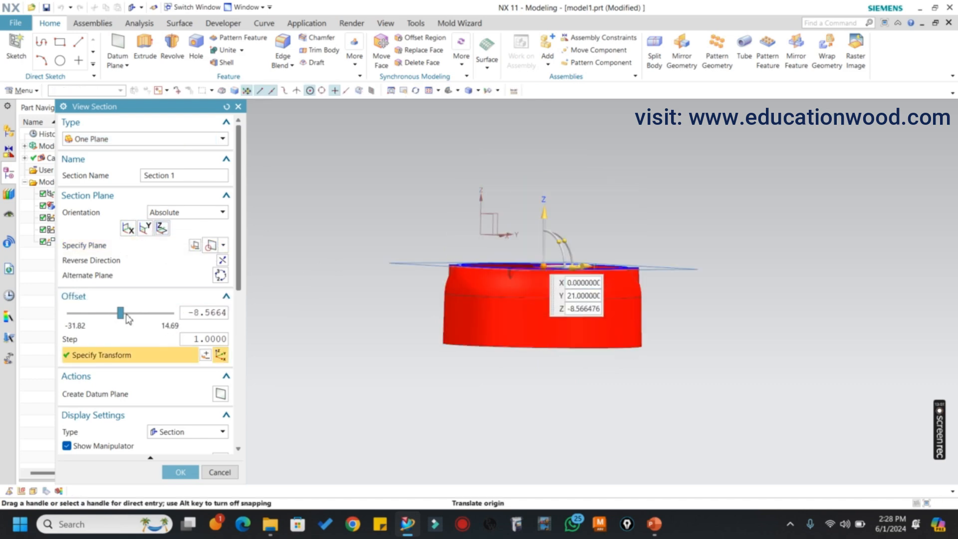
{"action": "left_click", "coordinate": [220, 472]}
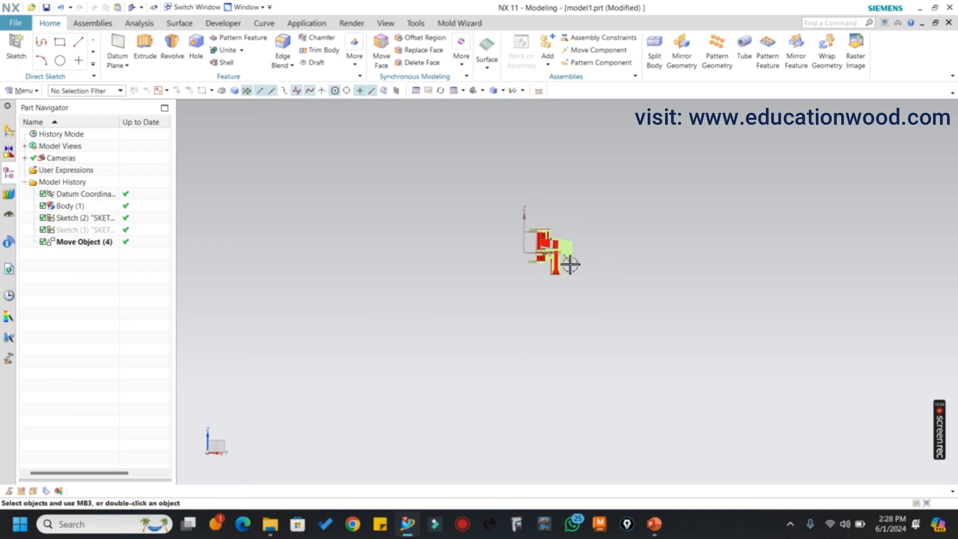
- Turn off section clipping so the whole cap is displayed
{"action": "scroll", "coordinate": [570, 265], "scroll_direction": "up", "scroll_amount": 3}
{"action": "mouse_move", "coordinate": [573, 212]}
{"action": "middle_mouse_down"}
{"action": "mouse_move", "coordinate": [573, 178]}
{"action": "mouse_move", "coordinate": [573, 227]}
{"action": "middle_mouse_up"}
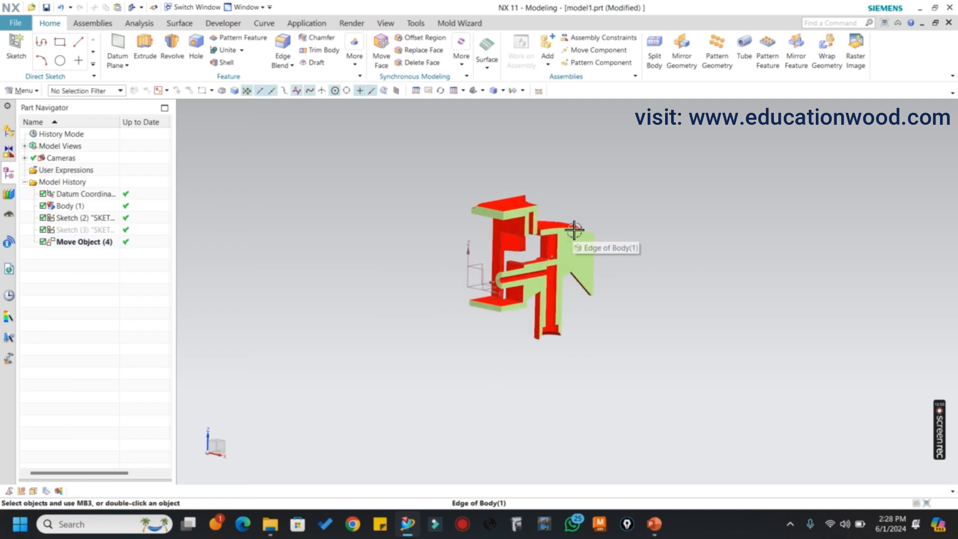
{"action": "left_click", "coordinate": [385, 23]}
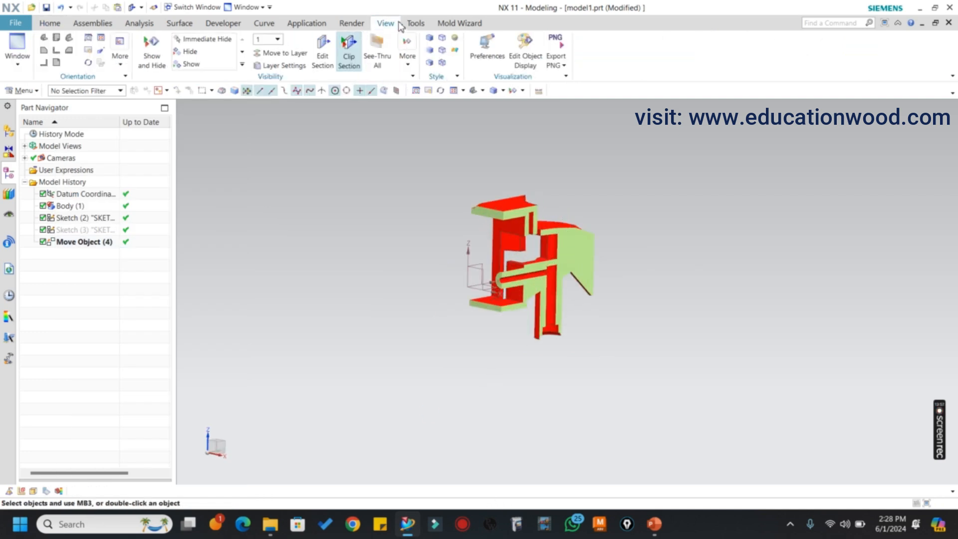
{"action": "left_click", "coordinate": [345, 57]}
- Start a Ray Traced Studio rendering of the complete cap, seen with its spout opening facing forward
{"action": "scroll", "coordinate": [577, 222], "scroll_direction": "down", "scroll_amount": 3}
{"action": "scroll", "coordinate": [581, 222], "scroll_direction": "up", "scroll_amount": 1}
{"action": "middle_click_drag", "start_coordinate": [581, 222], "coordinate": [588, 220]}
{"action": "scroll", "coordinate": [589, 220], "scroll_direction": "down", "scroll_amount": 1}
{"action": "scroll", "coordinate": [599, 228], "scroll_direction": "up", "scroll_amount": 1}
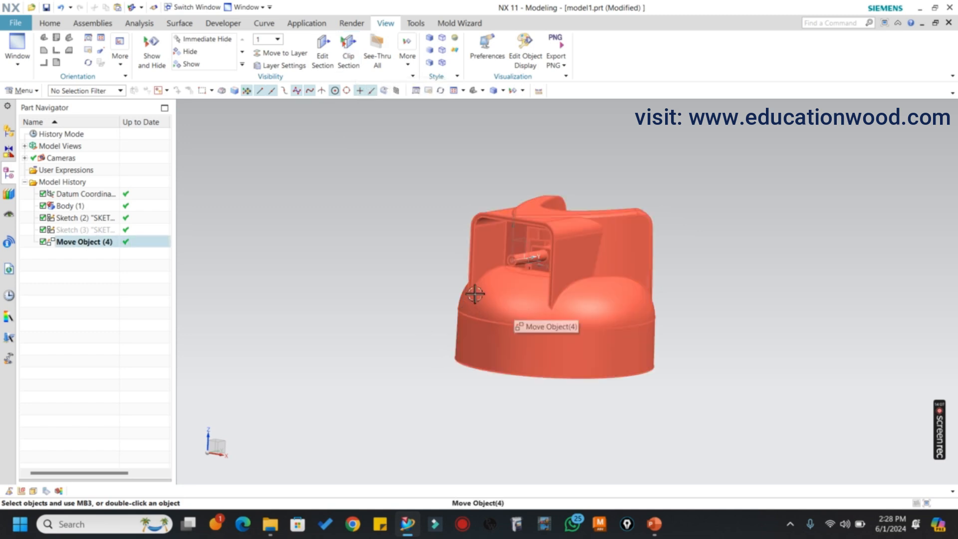
{"action": "scroll", "coordinate": [565, 227], "scroll_direction": "down", "scroll_amount": 1}
{"action": "scroll", "coordinate": [564, 227], "scroll_direction": "up", "scroll_amount": 1}
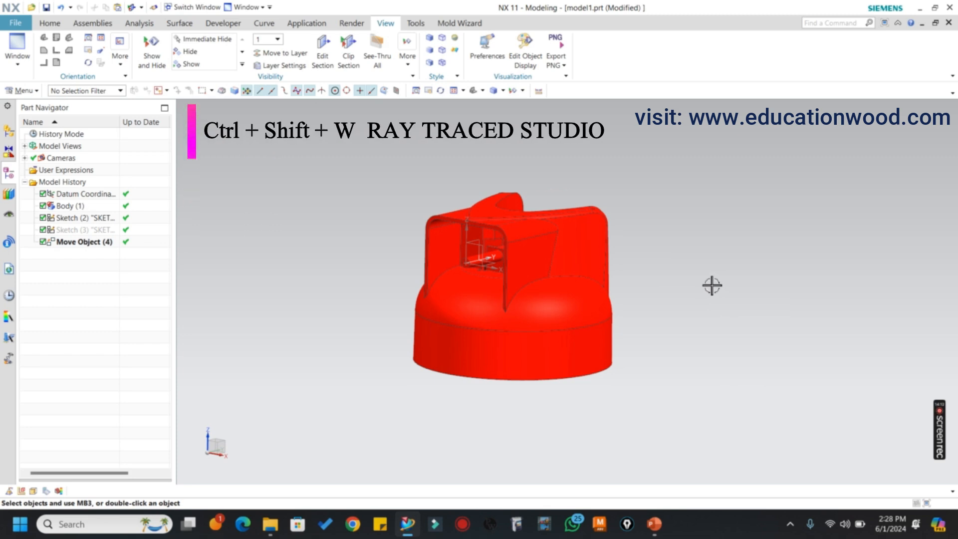
{"action": "key", "text": "ctrl+shift+w"}
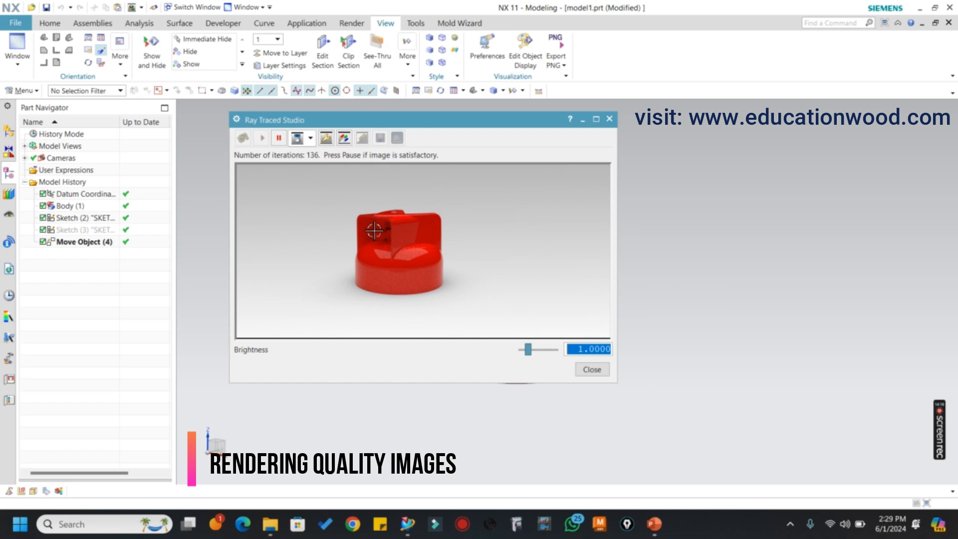
- Reframe the cap in the live render from a higher viewpoint and pause rendering with the brightness set to 2
{"action": "scroll", "coordinate": [374, 231], "scroll_direction": "up", "scroll_amount": 5}
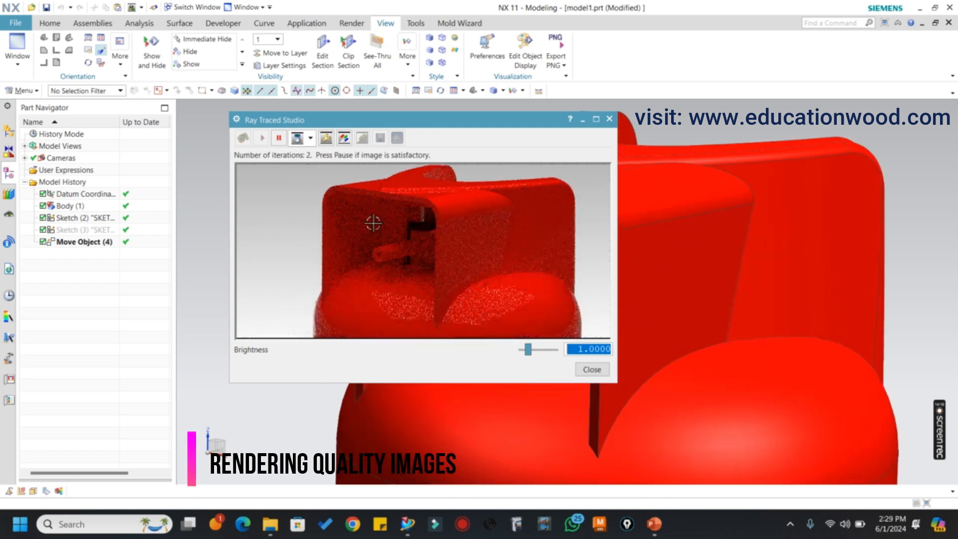
{"action": "scroll", "coordinate": [379, 216], "scroll_direction": "down", "scroll_amount": 3}
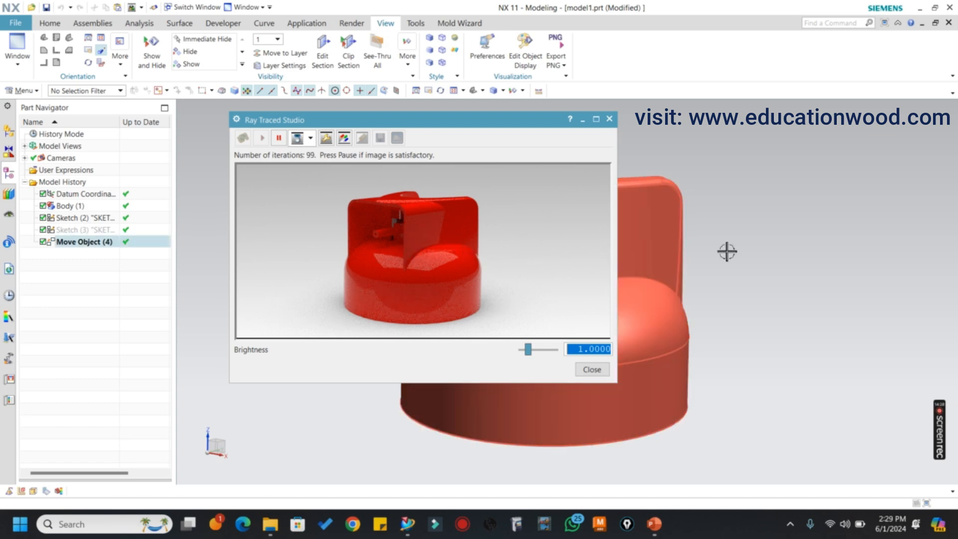
{"action": "middle_click_drag", "start_coordinate": [727, 253], "coordinate": [729, 271]}
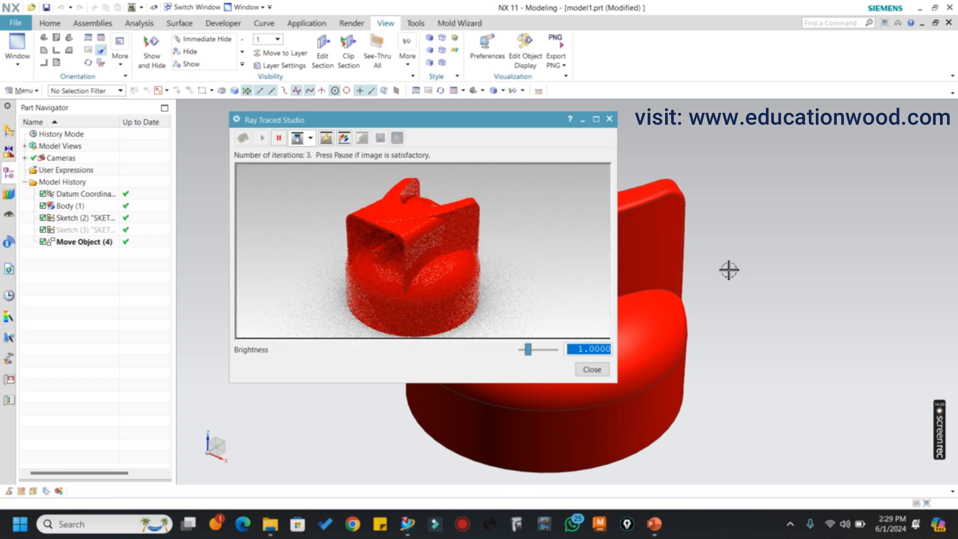
{"action": "scroll", "coordinate": [423, 213], "scroll_direction": "down", "scroll_amount": 1}
{"action": "scroll", "coordinate": [416, 232], "scroll_direction": "up", "scroll_amount": 2}
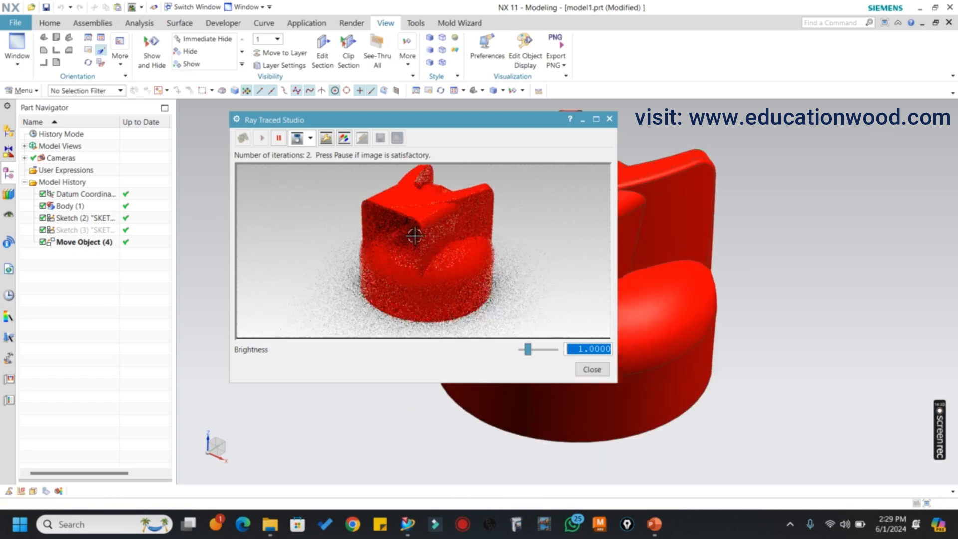
{"action": "scroll", "coordinate": [430, 221], "scroll_direction": "down", "scroll_amount": 1}
{"action": "scroll", "coordinate": [447, 209], "scroll_direction": "down", "scroll_amount": 1}
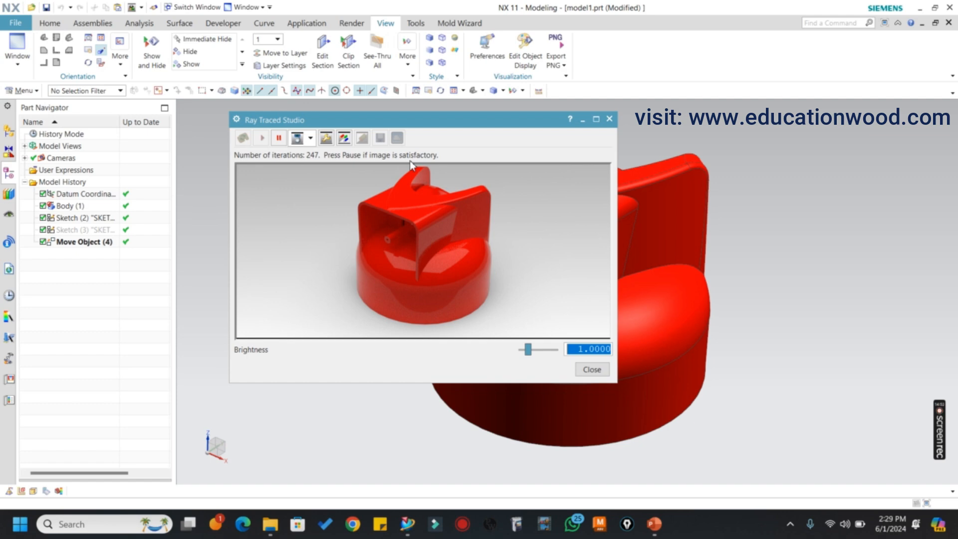
{"action": "left_click", "coordinate": [279, 138]}
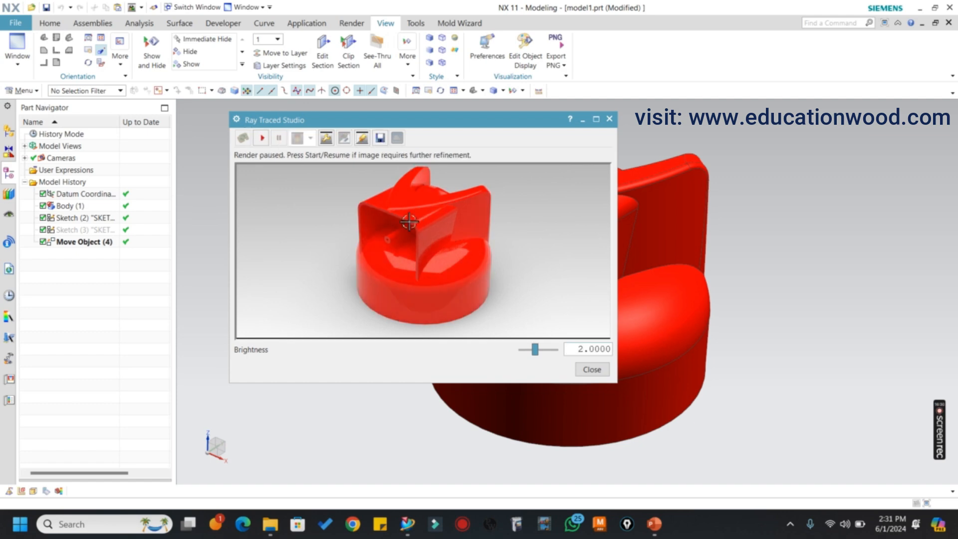
- Save the rendered image as a JPEG file named model1 on the Desktop and close Ray Traced Studio
{"action": "left_click", "coordinate": [380, 138]}
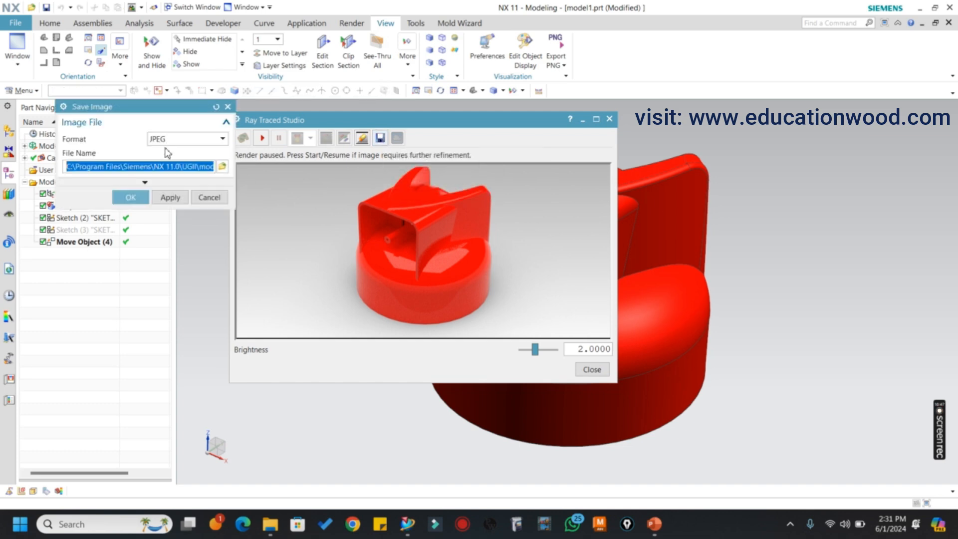
{"action": "left_click", "coordinate": [223, 166]}
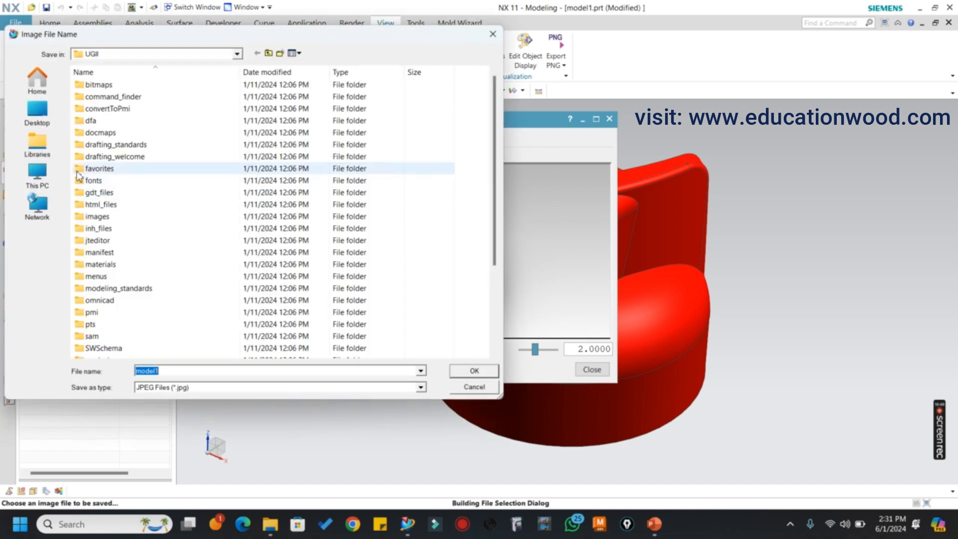
{"action": "left_click", "coordinate": [37, 114]}
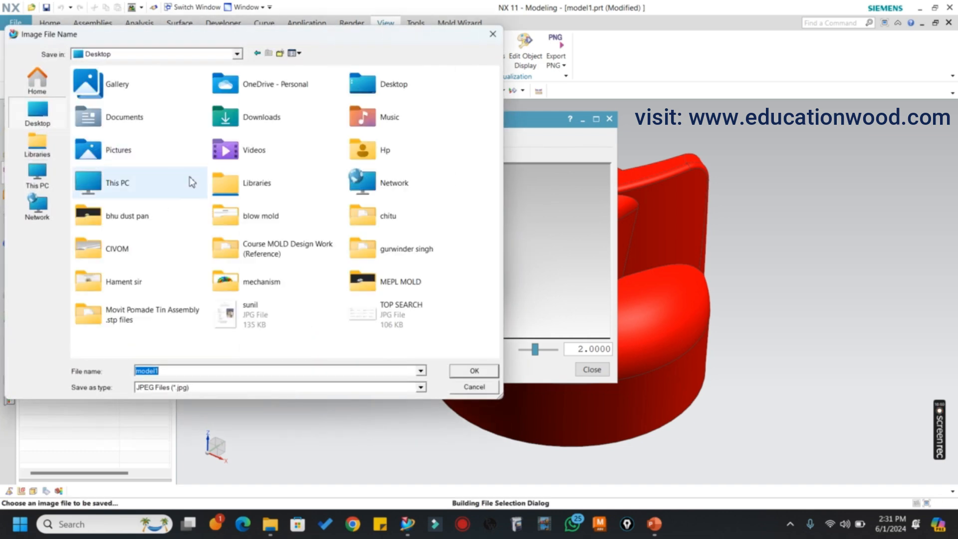
{"action": "left_click", "coordinate": [456, 372]}
{"action": "left_click", "coordinate": [133, 196]}
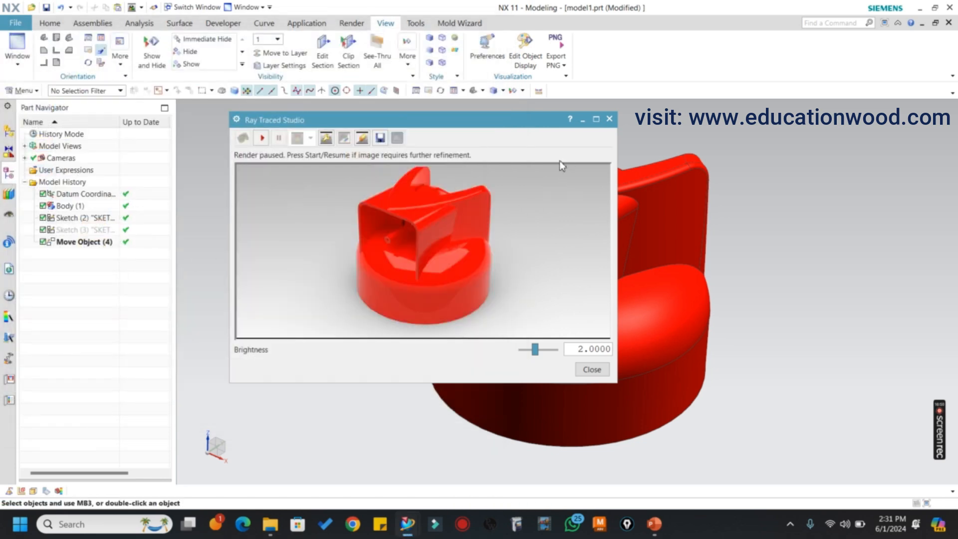
{"action": "left_click", "coordinate": [609, 119]}
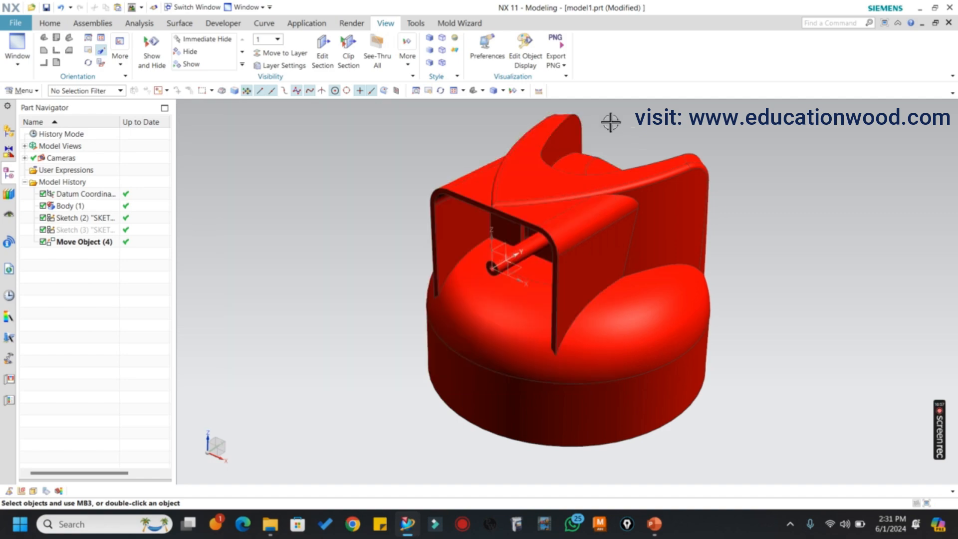
- Examine the saved model1.jpg up close in the image viewer and switch back to NX
{"action": "mouse_move", "coordinate": [509, 188]}
{"action": "middle_mouse_down"}
{"action": "mouse_move", "coordinate": [541, 193]}
{"action": "mouse_move", "coordinate": [531, 213]}
{"action": "middle_mouse_up"}
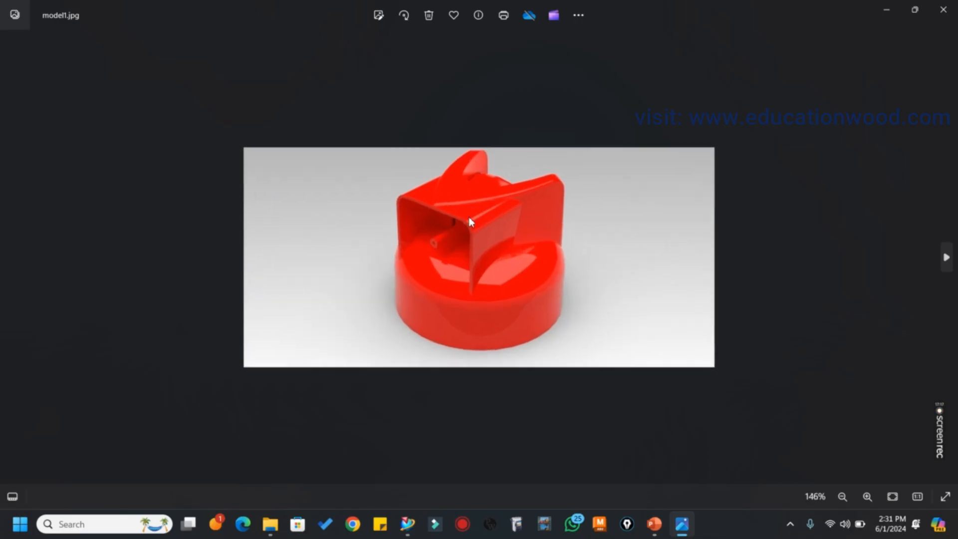
{"action": "scroll", "coordinate": [469, 216], "scroll_direction": "up", "scroll_amount": 3}
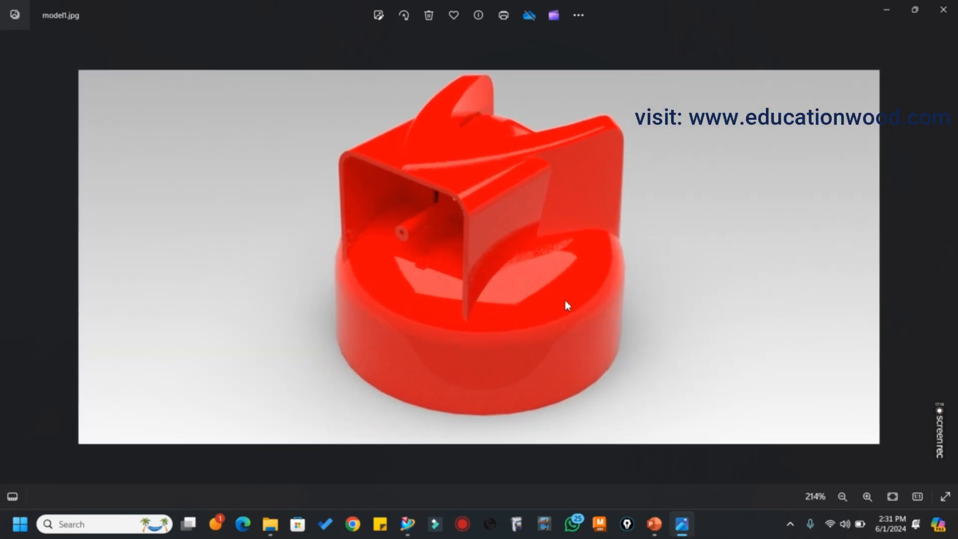
{"action": "scroll", "coordinate": [469, 267], "scroll_direction": "down", "scroll_amount": 2}
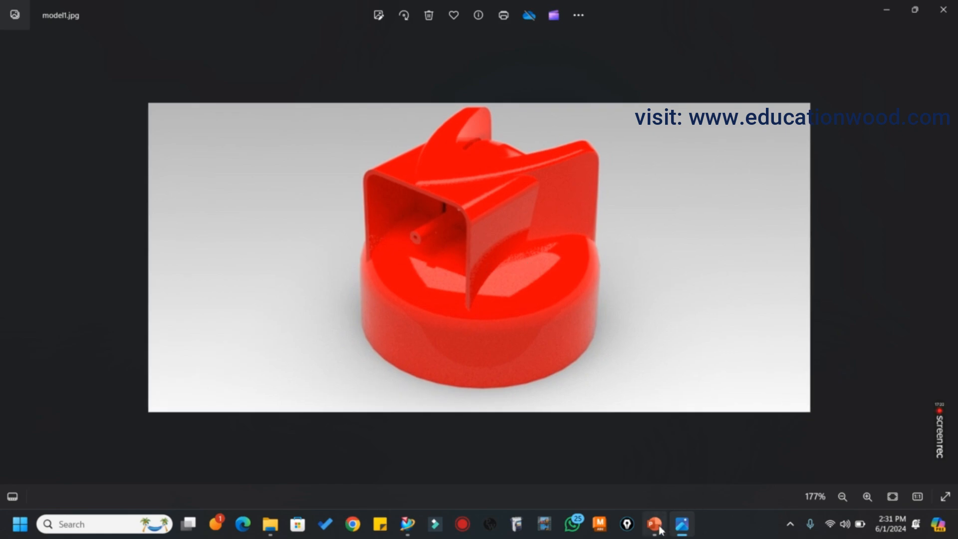
{"action": "mouse_move", "coordinate": [660, 530]}
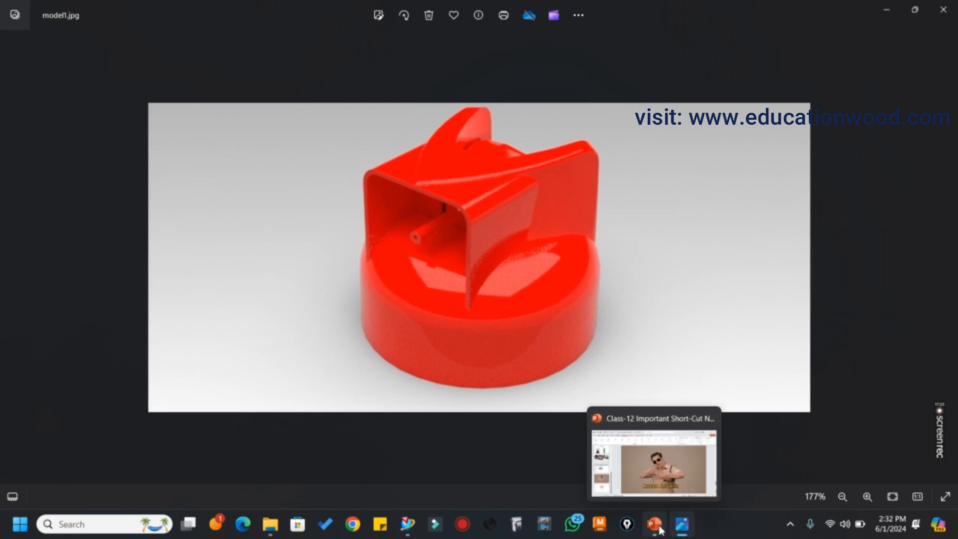
{"action": "left_click", "coordinate": [404, 533]}
- Create a new view layout with the Top view stacked above the Front view, fitting all views
{"action": "scroll", "coordinate": [508, 312], "scroll_direction": "down", "scroll_amount": 2}
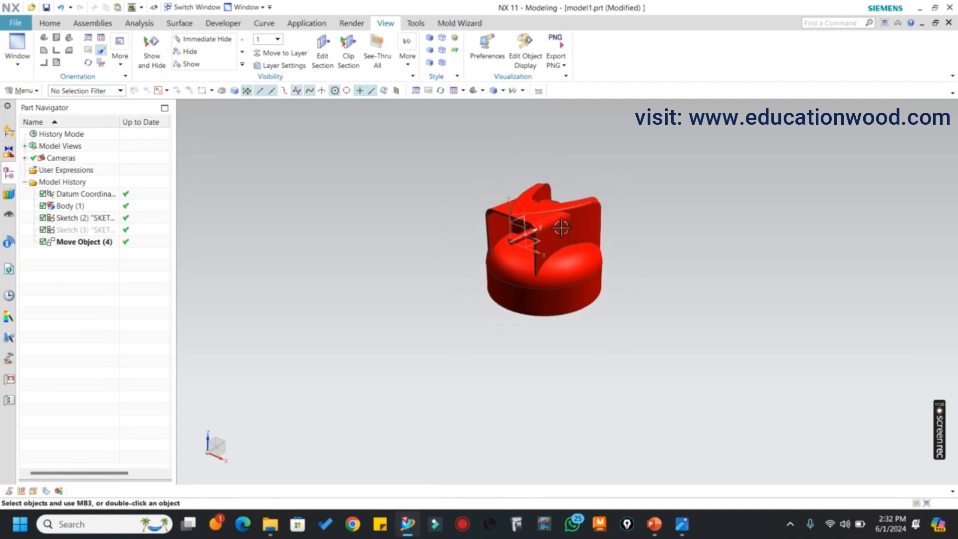
{"action": "scroll", "coordinate": [530, 246], "scroll_direction": "up", "scroll_amount": 3}
{"action": "middle_click_drag", "start_coordinate": [531, 246], "coordinate": [597, 239]}
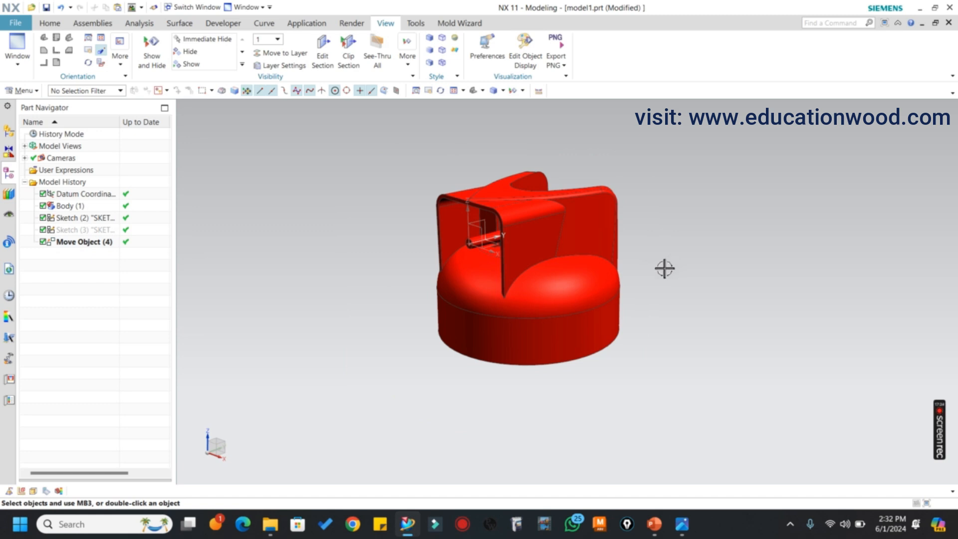
{"action": "scroll", "coordinate": [648, 249], "scroll_direction": "down", "scroll_amount": 1}
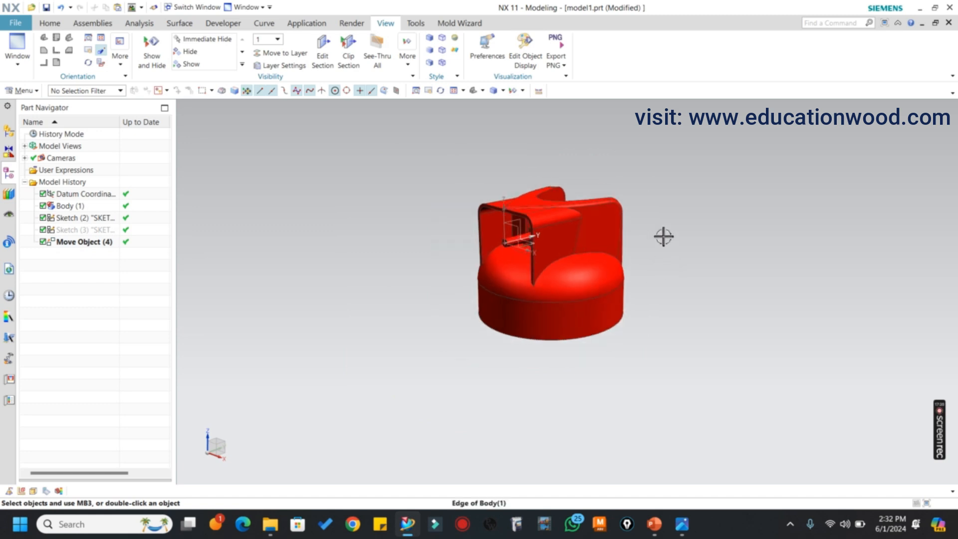
{"action": "scroll", "coordinate": [670, 200], "scroll_direction": "up", "scroll_amount": 1}
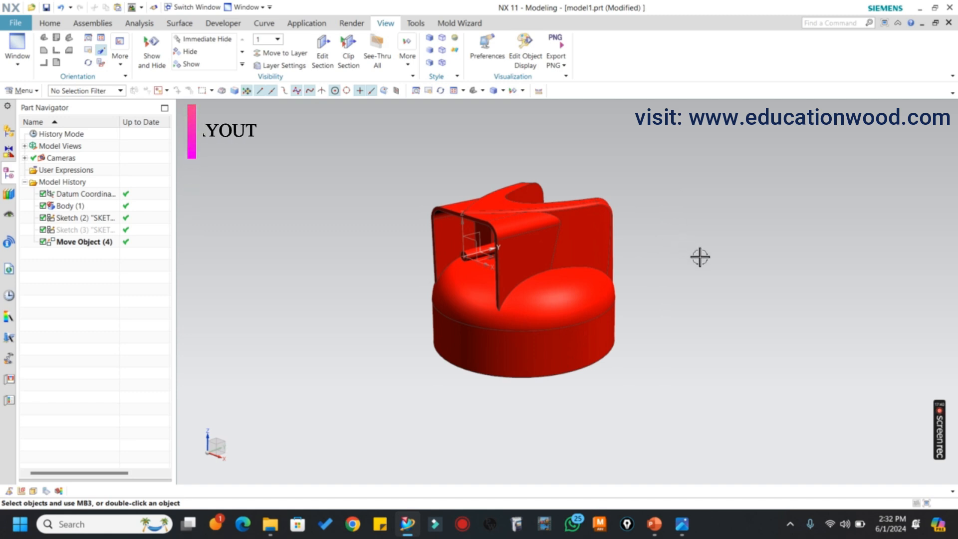
{"action": "key", "text": "ctrl+shift+n"}
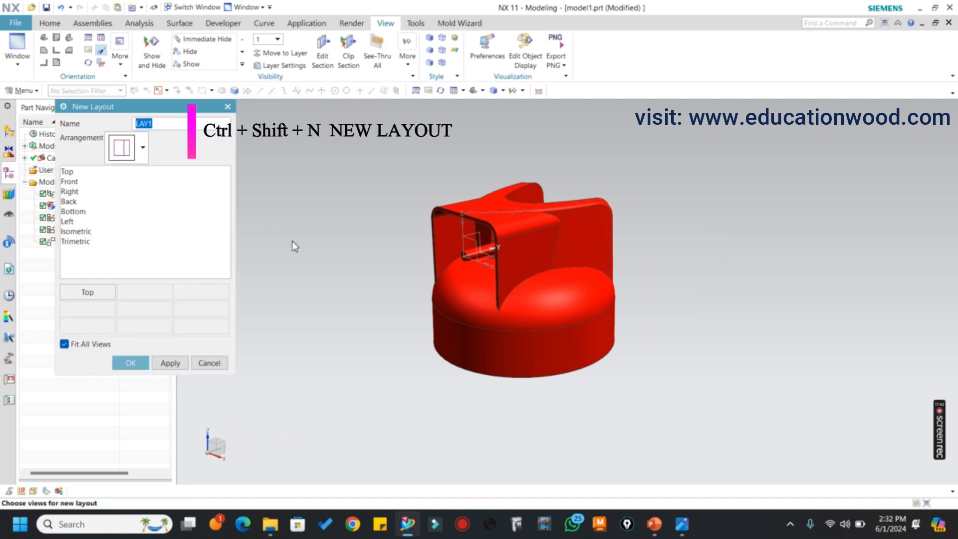
{"action": "left_click", "coordinate": [143, 148]}
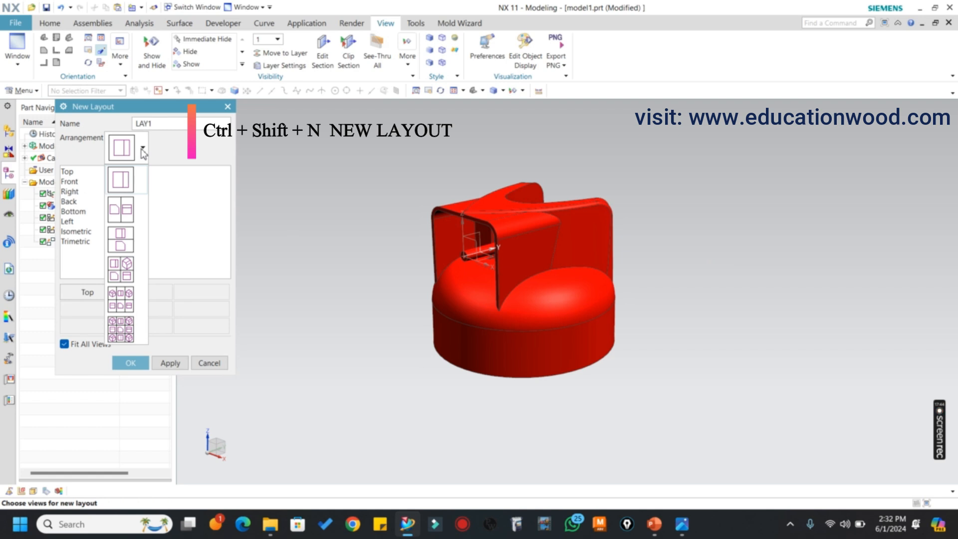
{"action": "left_click", "coordinate": [131, 213]}
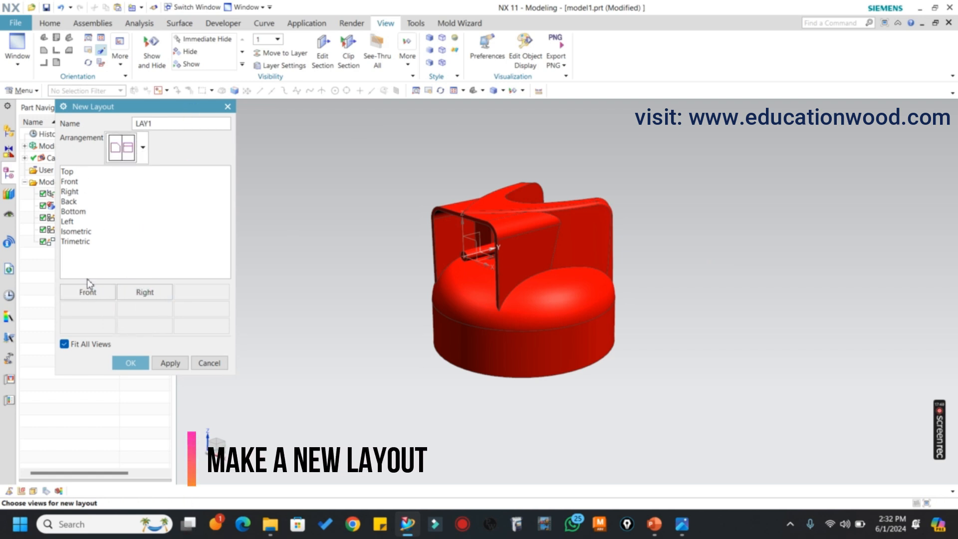
{"action": "left_click", "coordinate": [137, 158]}
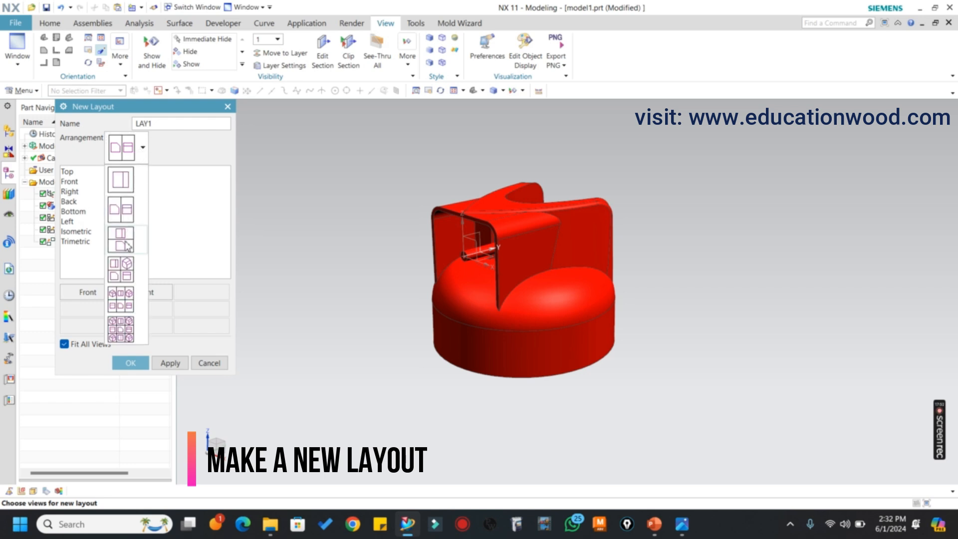
{"action": "left_click", "coordinate": [127, 245]}
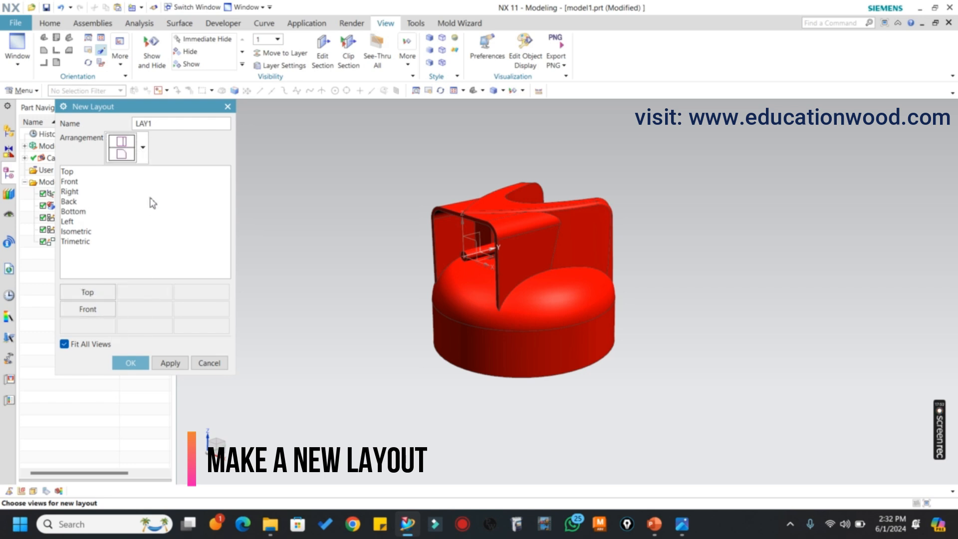
{"action": "left_click", "coordinate": [170, 364]}
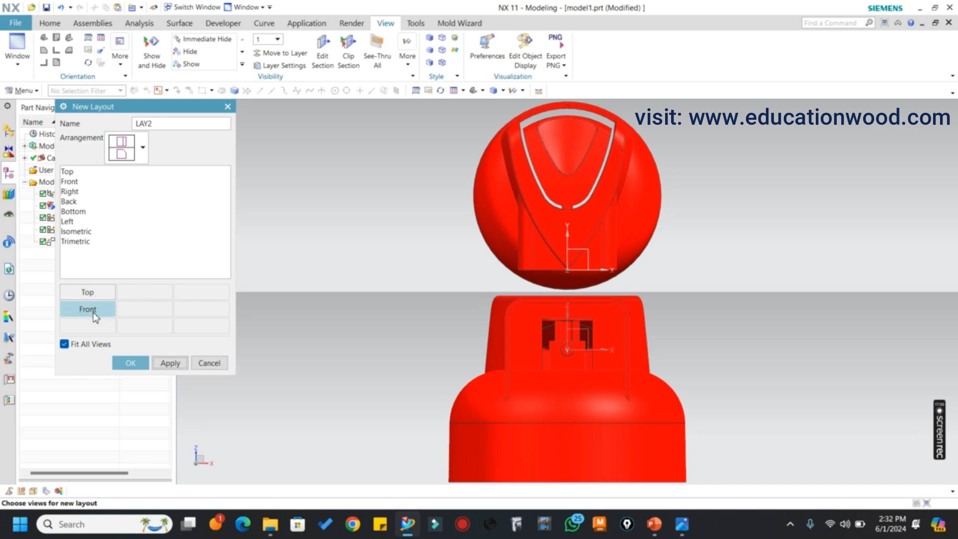
- Create the four-view layout LAY2 with Top, Isometric, Front and Right views, fitting all views
{"action": "left_click", "coordinate": [144, 149]}
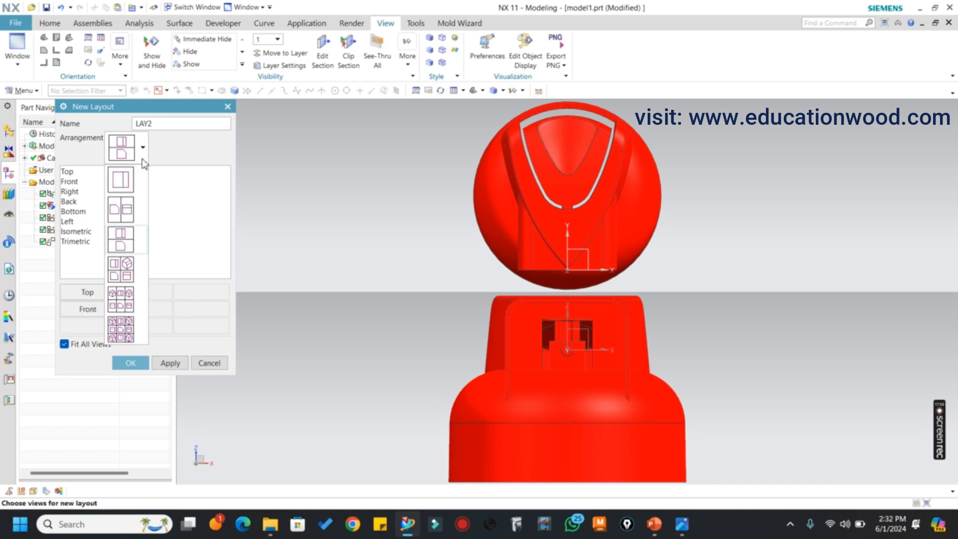
{"action": "left_click", "coordinate": [129, 276]}
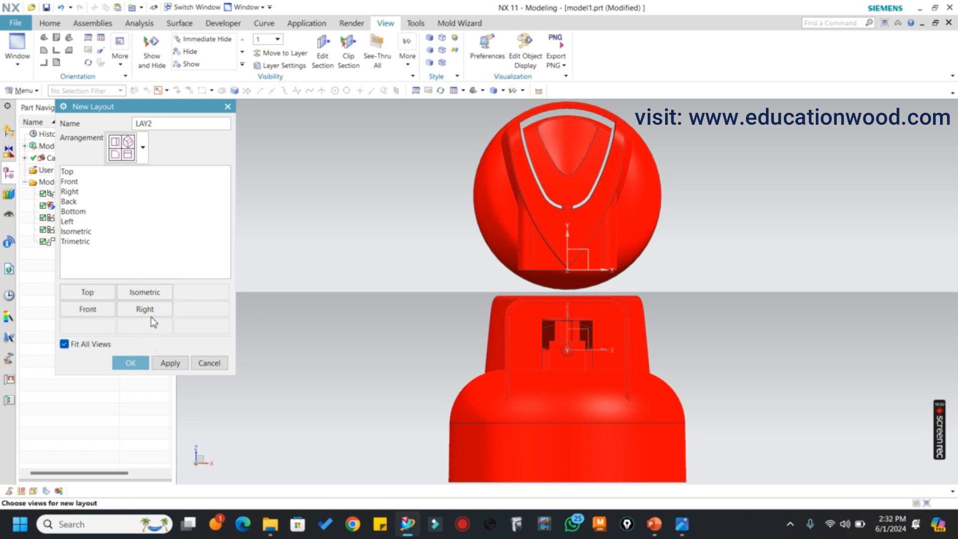
{"action": "left_click", "coordinate": [164, 364]}
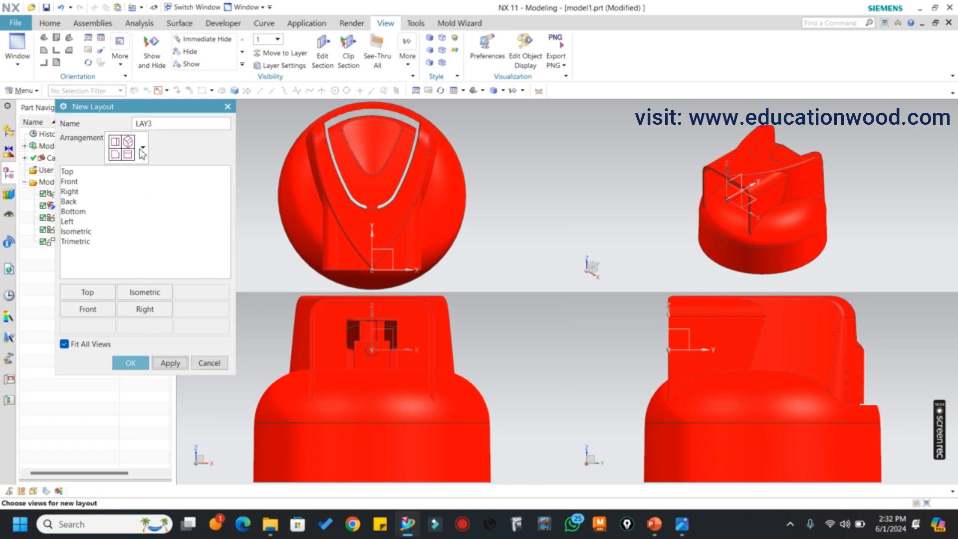
- Create the nine-view layouts LAY3 and LAY4 with Trimetric, Top, Isometric, Left, Front, Right and Bottom views, fitting all views
{"action": "left_click", "coordinate": [143, 147]}
{"action": "left_click", "coordinate": [128, 325]}
{"action": "left_click", "coordinate": [170, 363]}
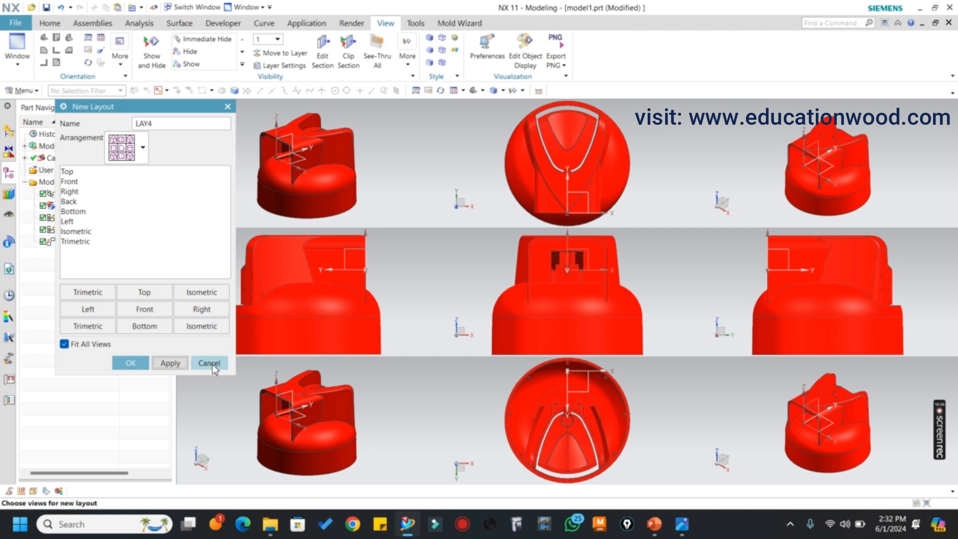
{"action": "left_click", "coordinate": [131, 363]}
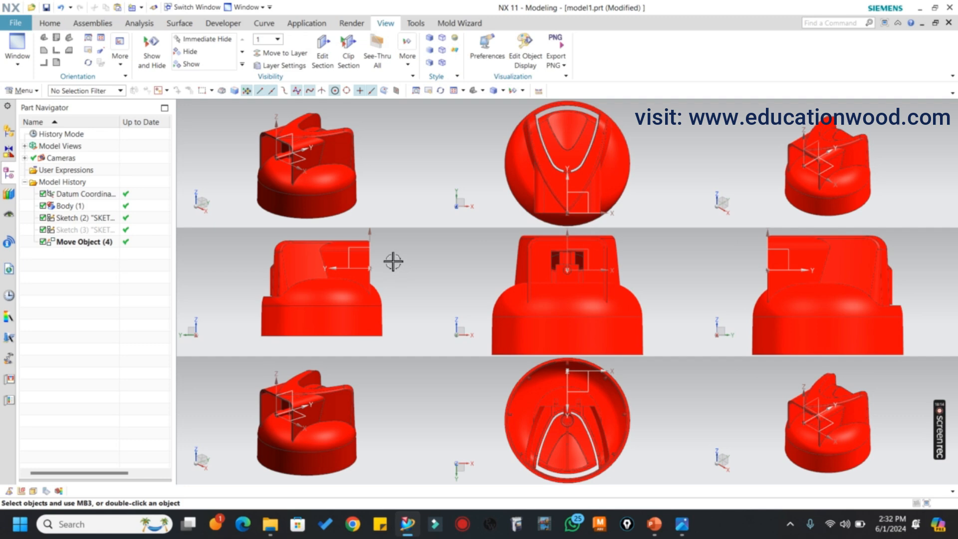
- Open the existing layout LAY2 with all views fitted
{"action": "key", "text": "ctrl+shift+o"}
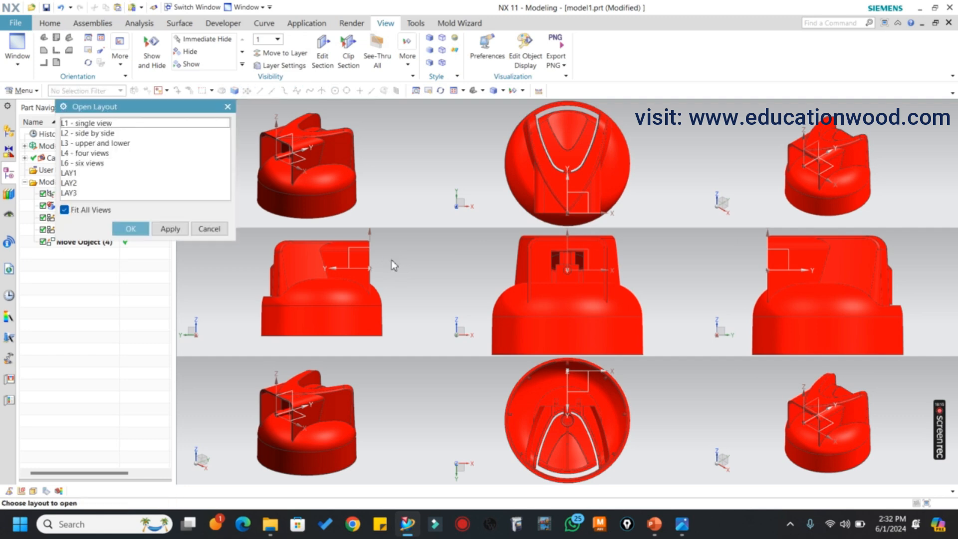
{"action": "left_click", "coordinate": [91, 134]}
{"action": "left_click", "coordinate": [76, 183]}
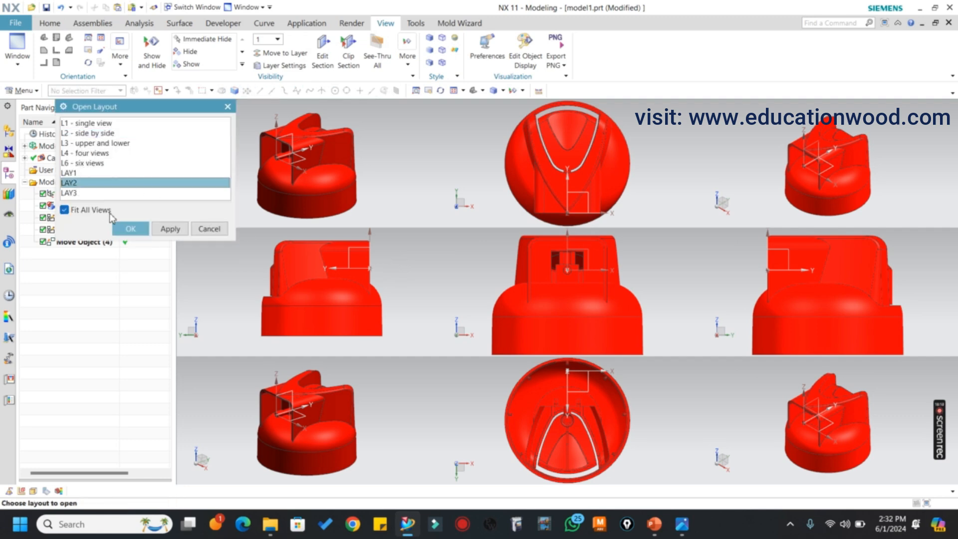
{"action": "left_click", "coordinate": [130, 228]}
- Rotate and zoom the Top, Isometric, Front and Right views of the four-view layout independently
{"action": "middle_click_drag", "start_coordinate": [453, 250], "coordinate": [428, 188]}
{"action": "middle_click_drag", "start_coordinate": [728, 165], "coordinate": [779, 192]}
{"action": "scroll", "coordinate": [779, 193], "scroll_direction": "up", "scroll_amount": 1}
{"action": "scroll", "coordinate": [448, 355], "scroll_direction": "down", "scroll_amount": 2}
{"action": "middle_click_drag", "start_coordinate": [430, 355], "coordinate": [462, 384]}
{"action": "scroll", "coordinate": [462, 383], "scroll_direction": "up", "scroll_amount": 2}
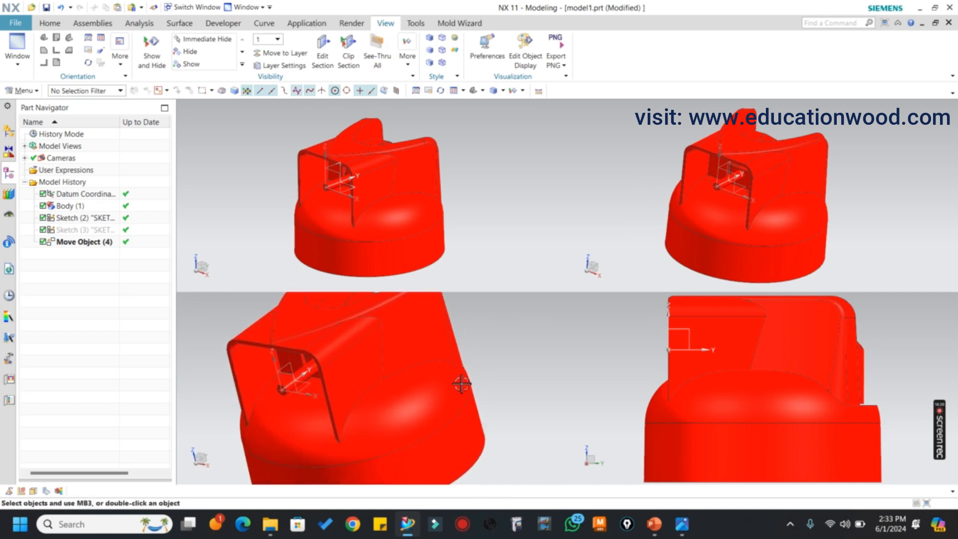
{"action": "middle_click_drag", "start_coordinate": [766, 375], "coordinate": [767, 344]}
{"action": "scroll", "coordinate": [779, 347], "scroll_direction": "down", "scroll_amount": 2}
{"action": "scroll", "coordinate": [752, 245], "scroll_direction": "up", "scroll_amount": 1}
{"action": "middle_click_drag", "start_coordinate": [752, 245], "coordinate": [783, 214]}
{"action": "scroll", "coordinate": [753, 231], "scroll_direction": "down", "scroll_amount": 3}
{"action": "scroll", "coordinate": [769, 227], "scroll_direction": "up", "scroll_amount": 3}
{"action": "scroll", "coordinate": [783, 222], "scroll_direction": "down", "scroll_amount": 1}
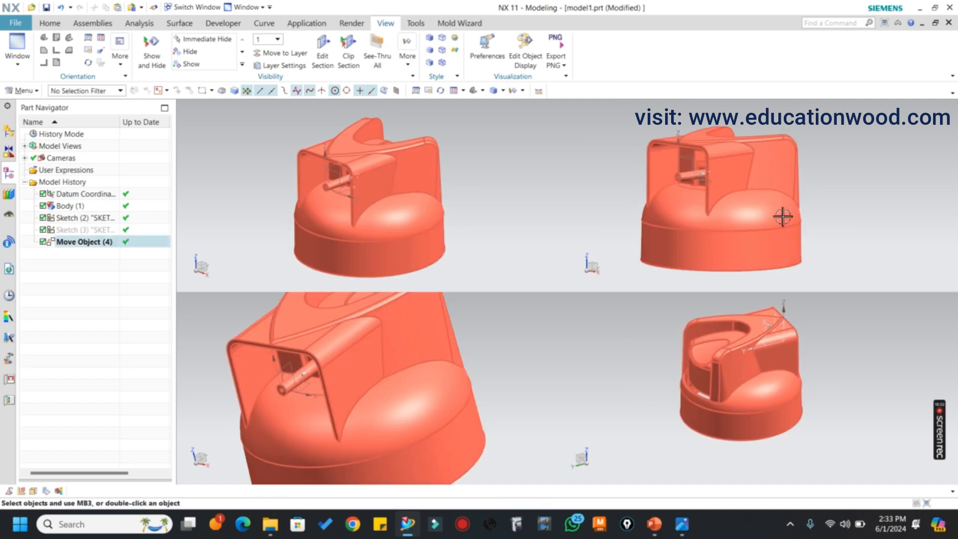
{"action": "middle_click_drag", "start_coordinate": [805, 214], "coordinate": [804, 212]}
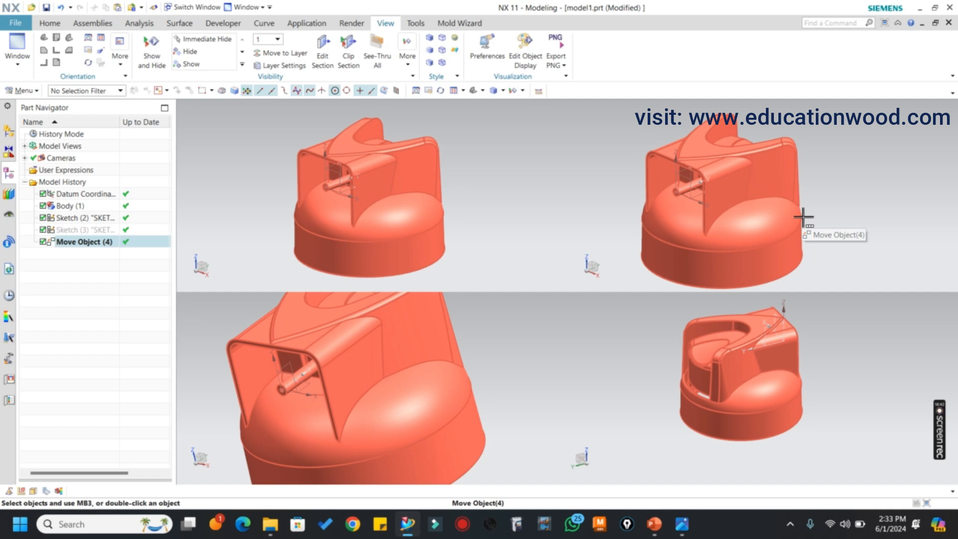
- Fit the cap in all four views of the layout and readjust the zoom and angle of individual views
{"action": "key", "text": "ctrl+shift+f"}
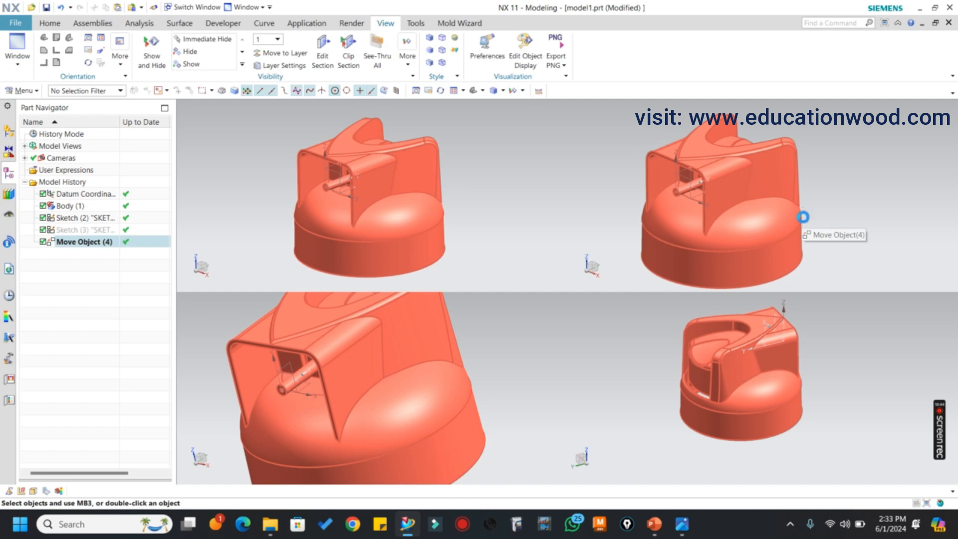
{"action": "scroll", "coordinate": [587, 244], "scroll_direction": "down", "scroll_amount": 3}
{"action": "mouse_move", "coordinate": [431, 212]}
{"action": "middle_mouse_down"}
{"action": "mouse_move", "coordinate": [396, 197]}
{"action": "mouse_move", "coordinate": [439, 201]}
{"action": "middle_mouse_up"}
{"action": "scroll", "coordinate": [396, 197], "scroll_direction": "down", "scroll_amount": 1}
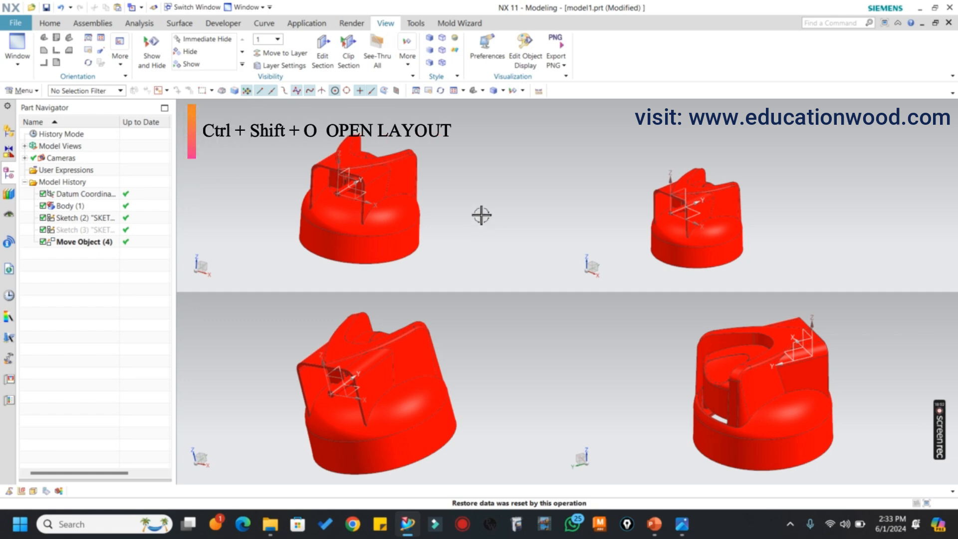
- Open the existing nine-view layout LAY4 with all views fitted
{"action": "key", "text": "ctrl+shift+o"}
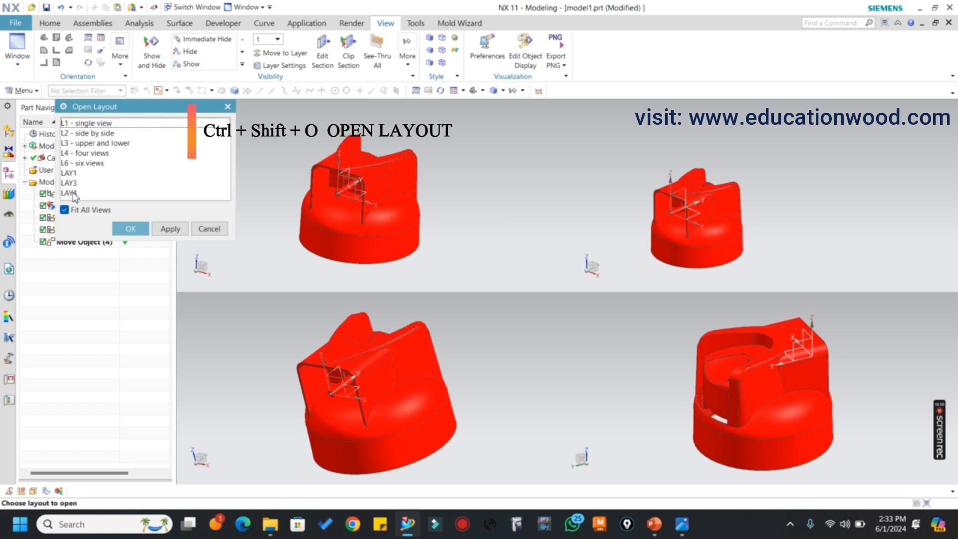
{"action": "left_click", "coordinate": [70, 193]}
{"action": "left_click", "coordinate": [129, 229]}
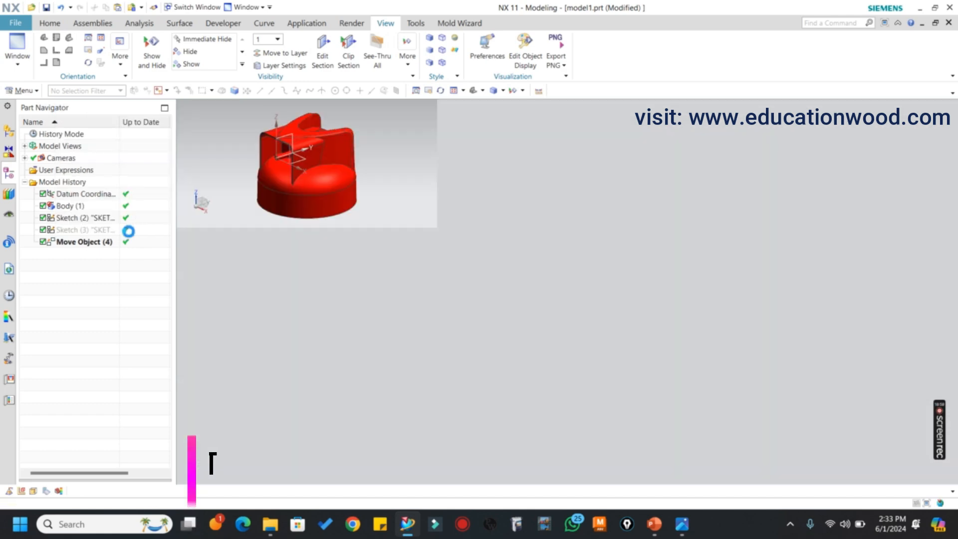
- Rotate the Top, Isometric, Right and Bottom views of the nine-view layout individually to different angles
{"action": "middle_click_drag", "start_coordinate": [629, 177], "coordinate": [644, 172]}
{"action": "middle_click_drag", "start_coordinate": [803, 167], "coordinate": [874, 193]}
{"action": "middle_click_drag", "start_coordinate": [876, 257], "coordinate": [858, 319]}
{"action": "middle_click_drag", "start_coordinate": [892, 410], "coordinate": [900, 397]}
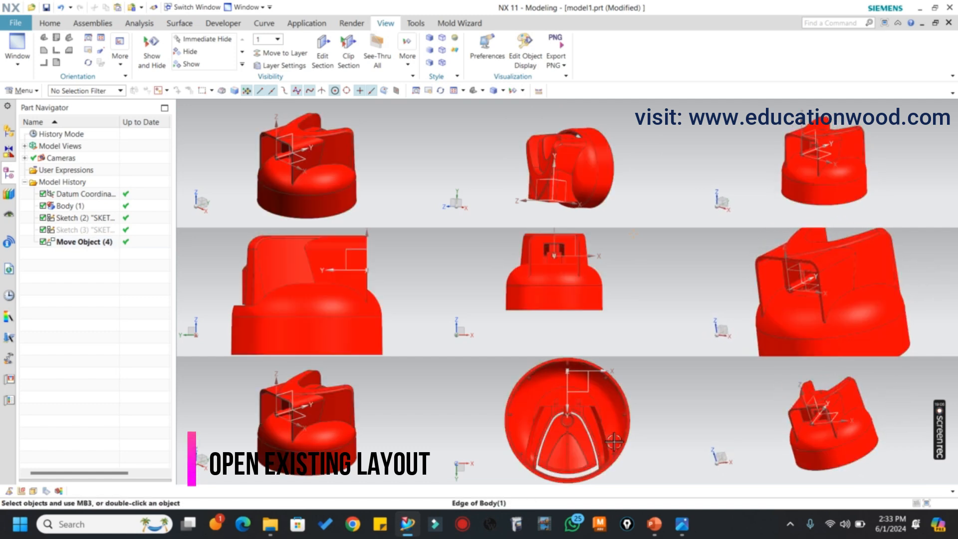
{"action": "middle_click_drag", "start_coordinate": [574, 419], "coordinate": [586, 464]}
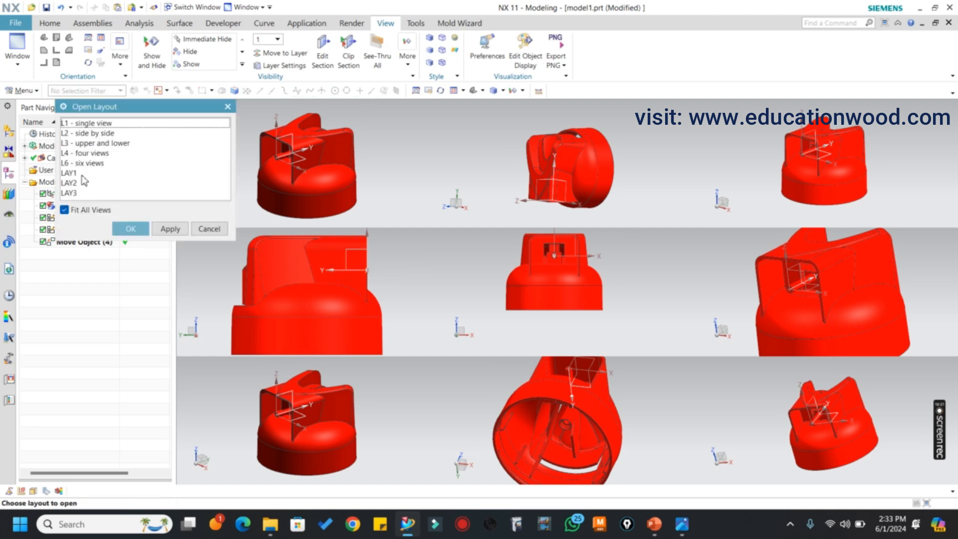
- Open the existing layout LAY1 with all views fitted
{"action": "left_click", "coordinate": [74, 174]}
{"action": "left_click", "coordinate": [130, 229]}
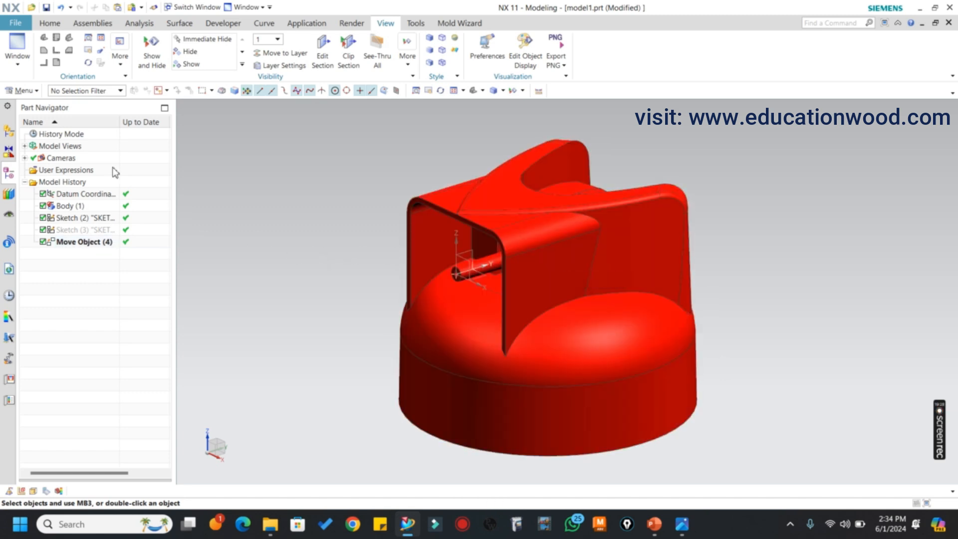
- Expand the Part Navigator over the graphics window and restore it to its docked size
{"action": "key", "text": "F11"}
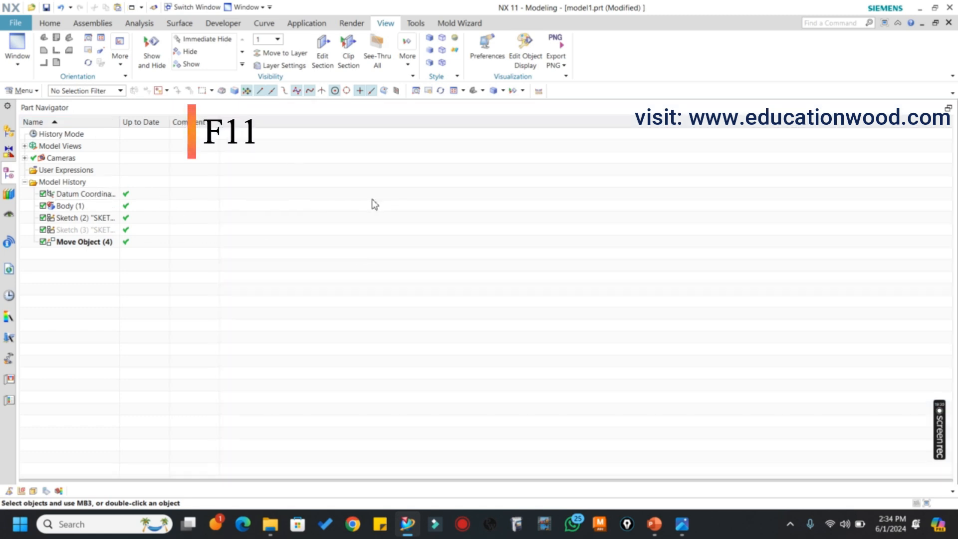
{"action": "key", "text": "F11"}
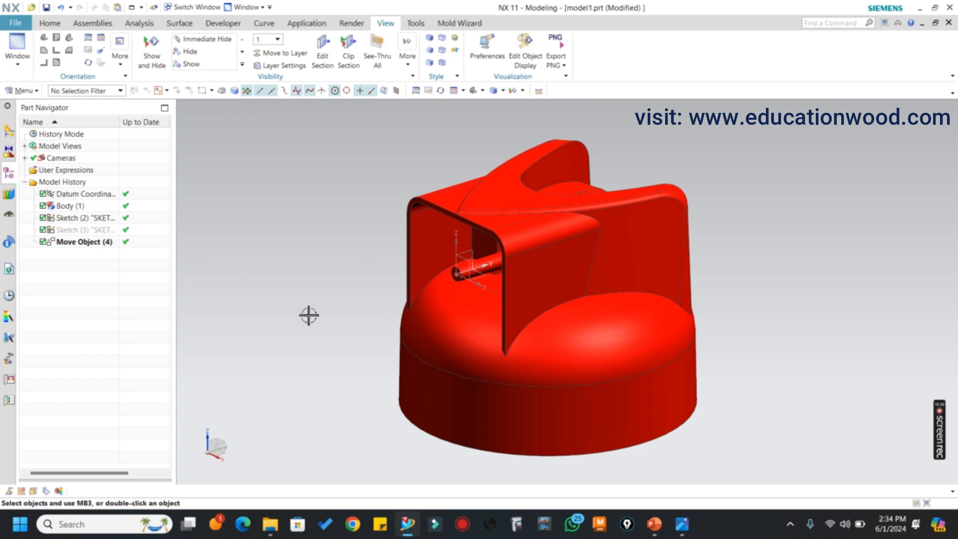
- Tilt and zoom the cap away from its standard view and reset the view orientation
{"action": "scroll", "coordinate": [581, 257], "scroll_direction": "down", "scroll_amount": 5}
{"action": "middle_click_drag", "start_coordinate": [581, 257], "coordinate": [574, 246]}
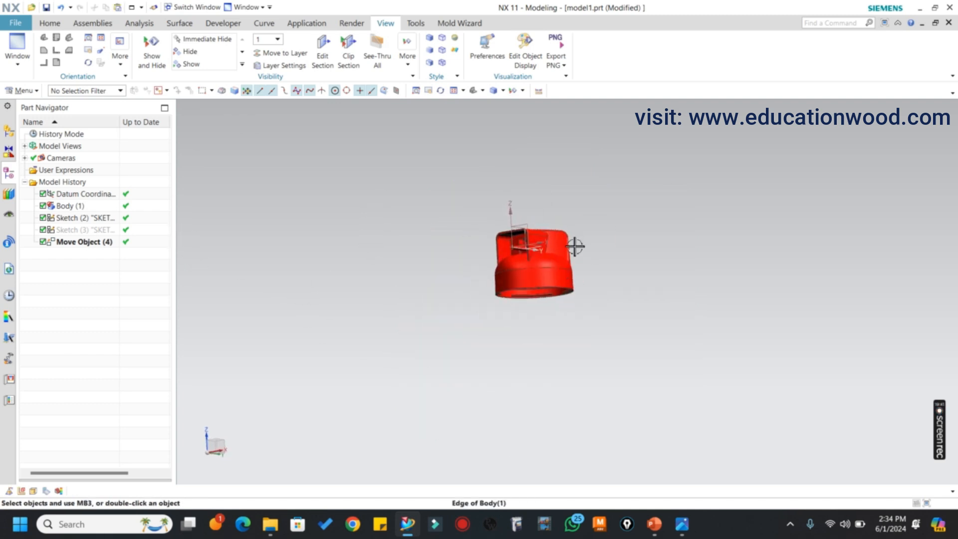
{"action": "key", "text": "ctrl+F8"}
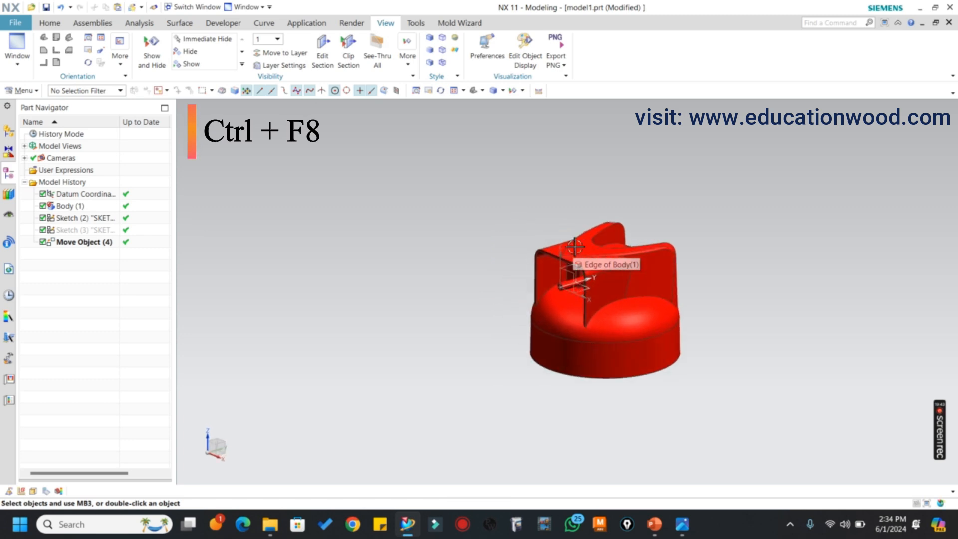
{"action": "scroll", "coordinate": [579, 250], "scroll_direction": "up", "scroll_amount": 6}
{"action": "scroll", "coordinate": [532, 244], "scroll_direction": "down", "scroll_amount": 1}
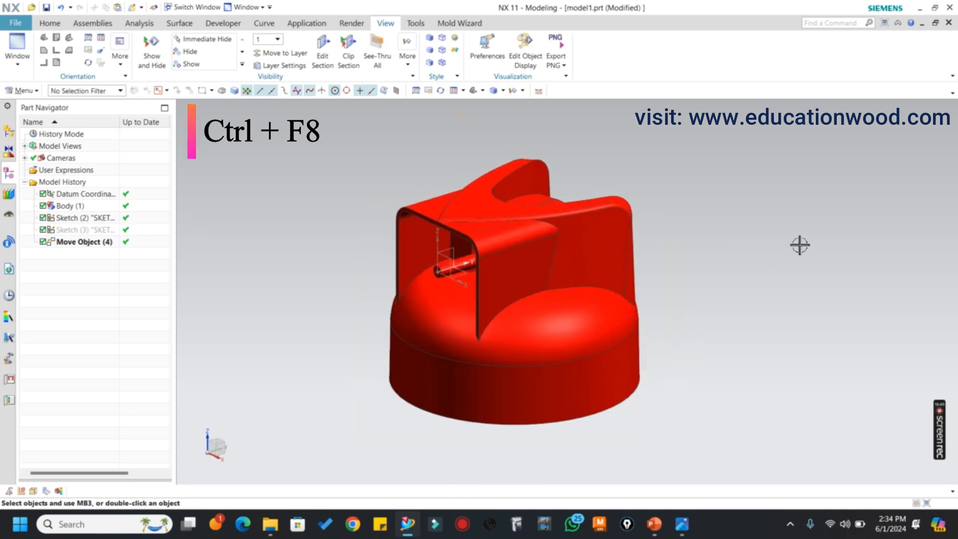
{"action": "scroll", "coordinate": [798, 246], "scroll_direction": "down", "scroll_amount": 2}
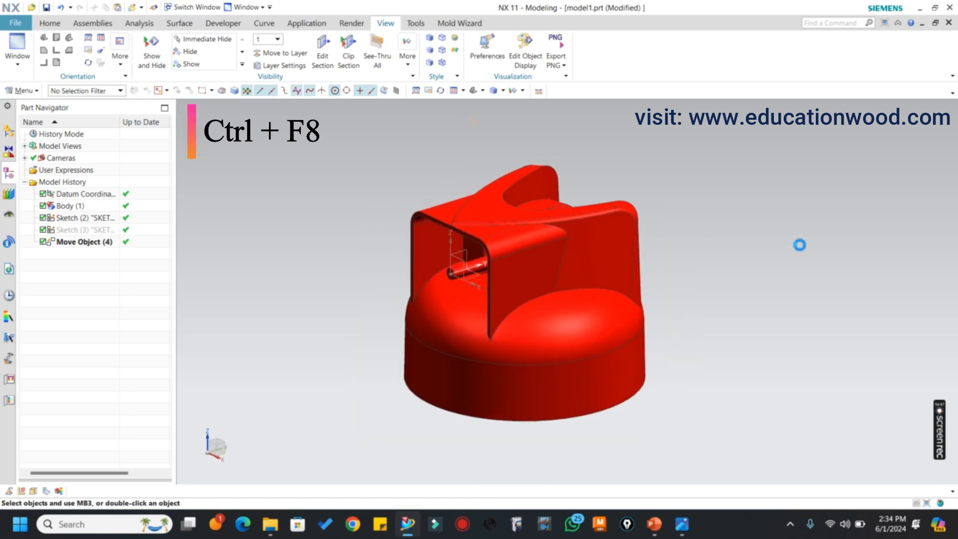
{"action": "scroll", "coordinate": [559, 259], "scroll_direction": "down", "scroll_amount": 4}
{"action": "scroll", "coordinate": [559, 259], "scroll_direction": "up", "scroll_amount": 5}
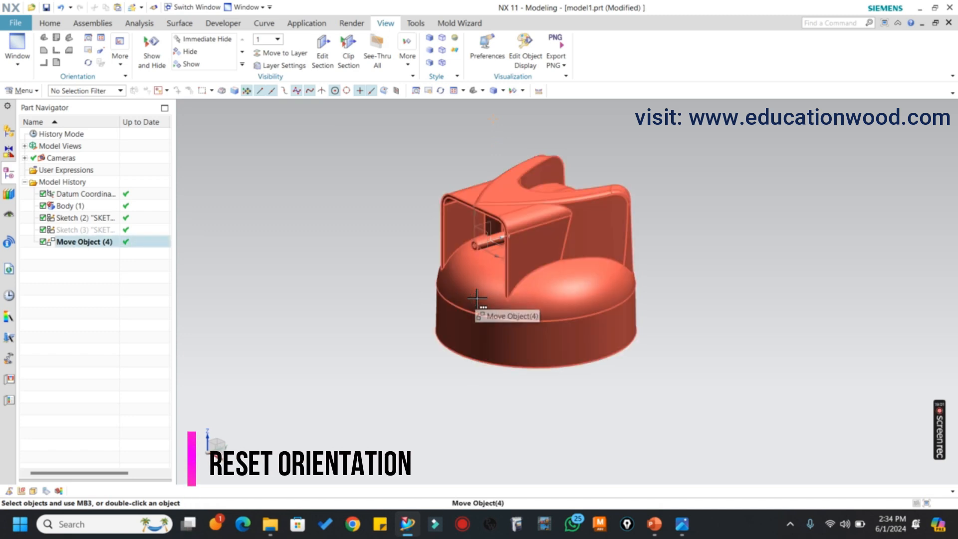
{"action": "key", "text": "ctrl+F8"}
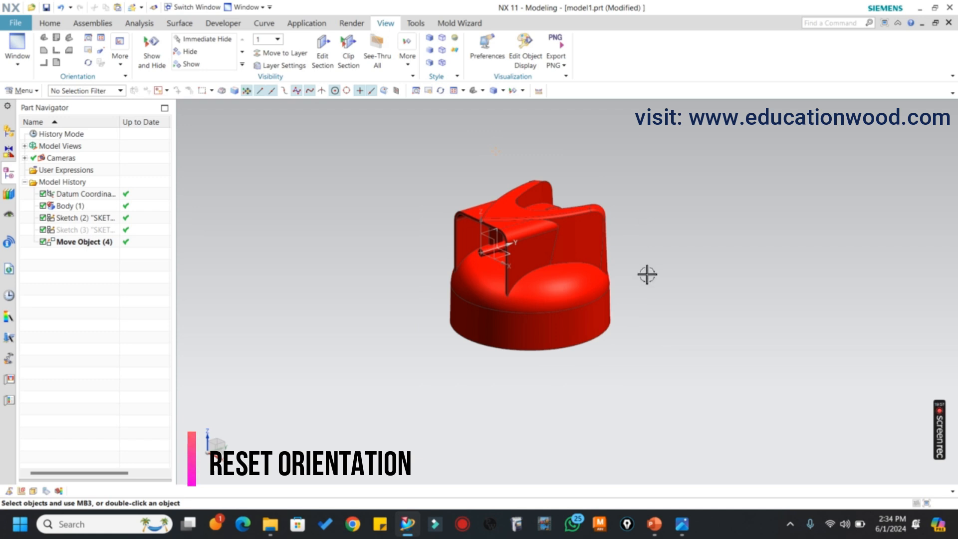
- Review the part's layer settings and unhide Sketch (3)
{"action": "key", "text": "ctrl+l"}
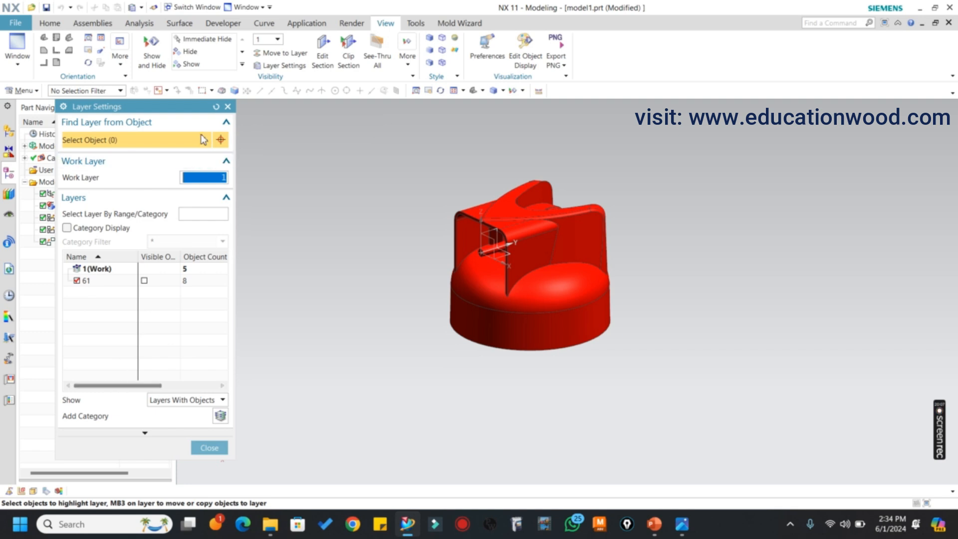
{"action": "left_click", "coordinate": [228, 106]}
{"action": "scroll", "coordinate": [438, 245], "scroll_direction": "up", "scroll_amount": 2}
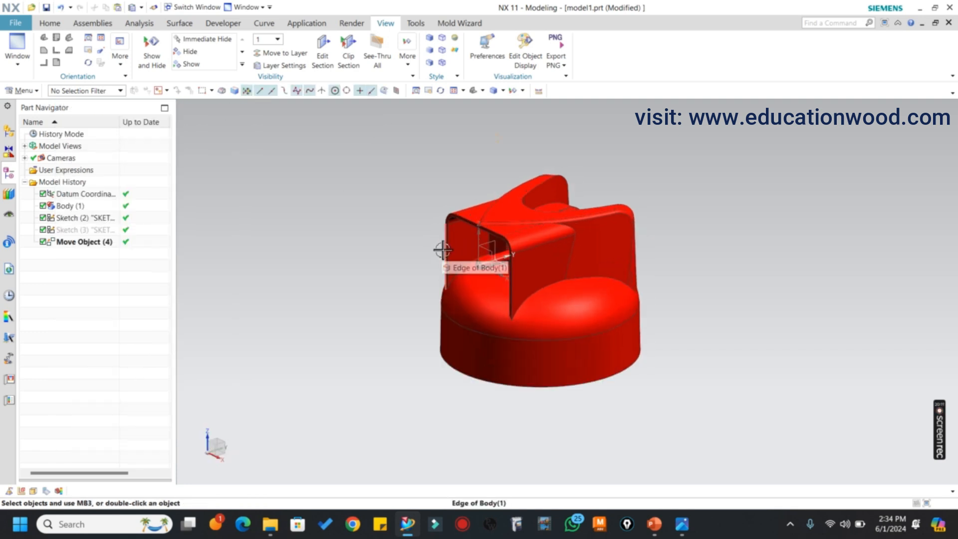
{"action": "scroll", "coordinate": [443, 250], "scroll_direction": "down", "scroll_amount": 1}
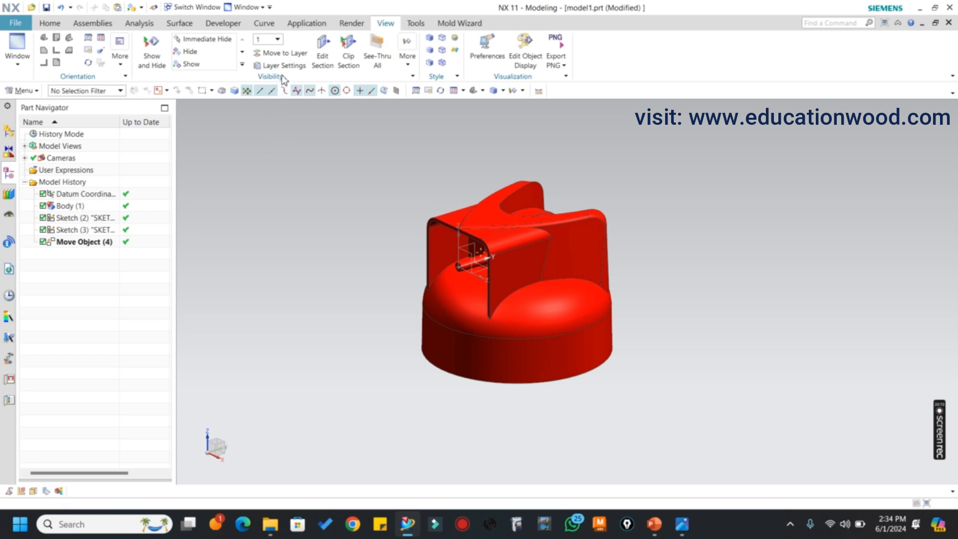
- Move the cap's solid body to layer 22
{"action": "left_click", "coordinate": [283, 53]}
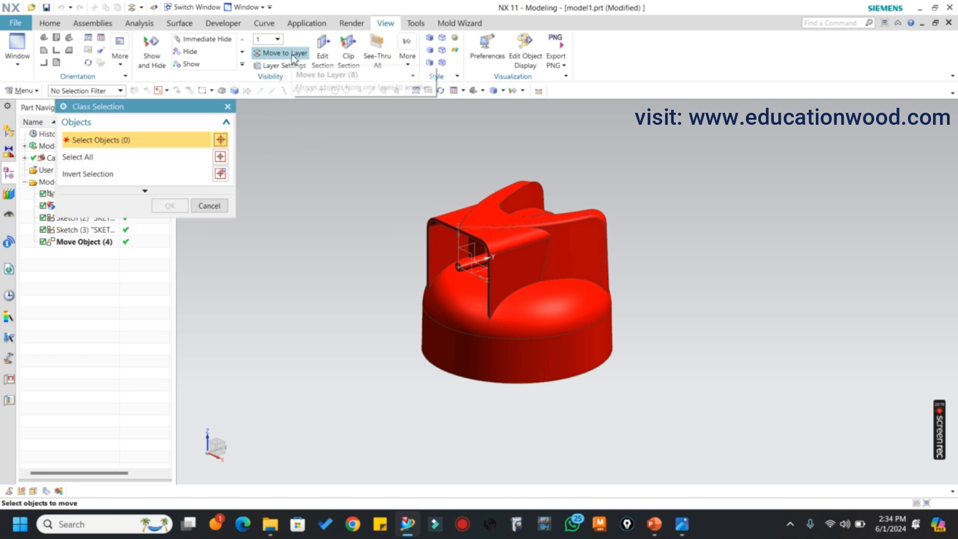
{"action": "left_click", "coordinate": [501, 228]}
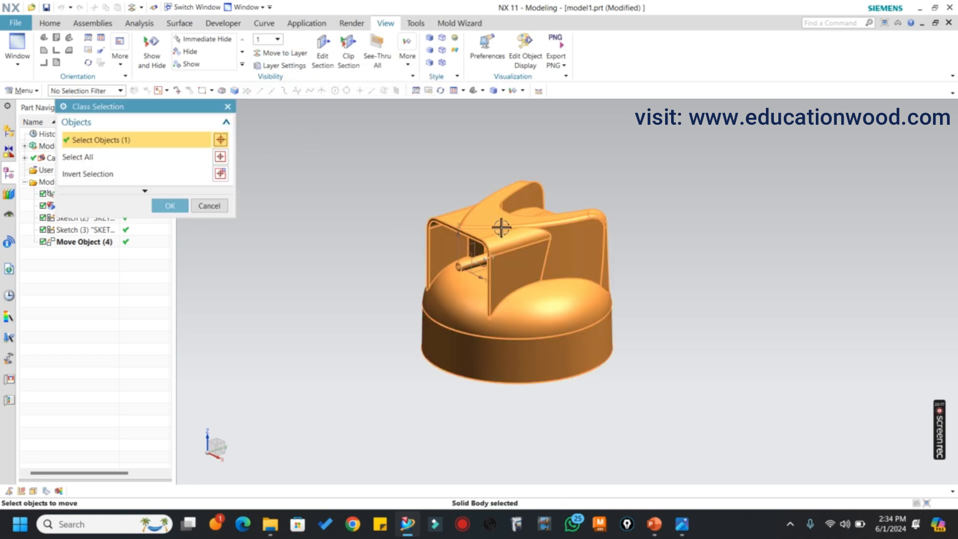
{"action": "left_click", "coordinate": [165, 205]}
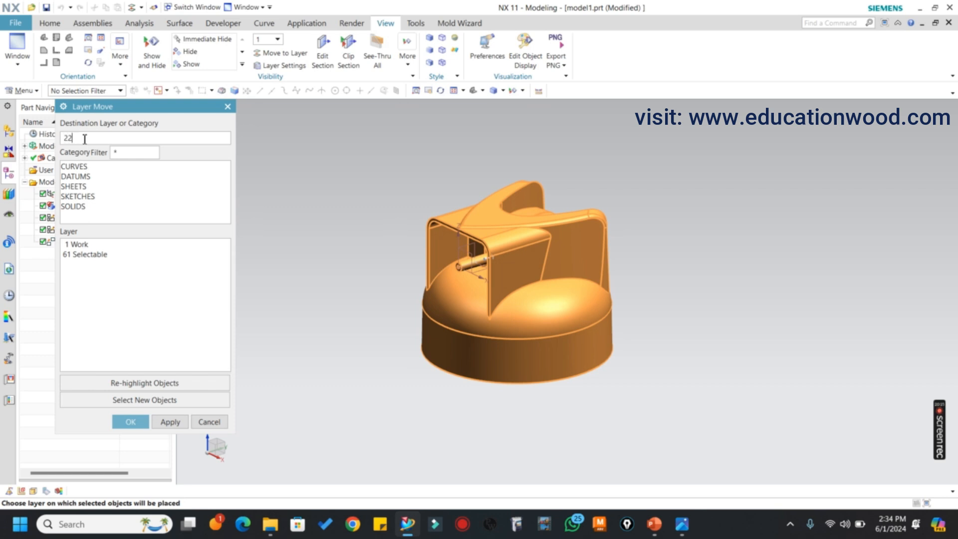
{"action": "left_click", "coordinate": [131, 424]}
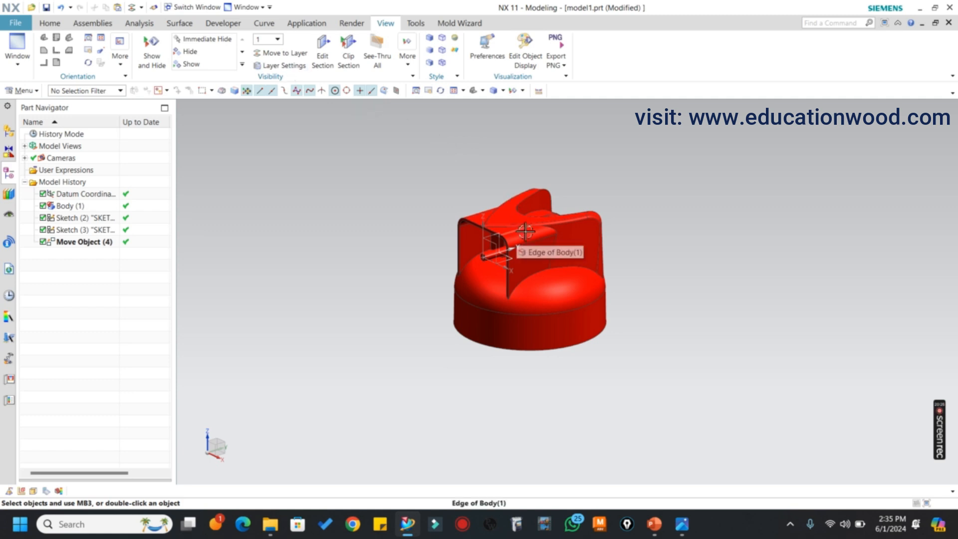
- Turn off layer 22 in the layer settings to hide the cap's solid body
{"action": "left_click", "coordinate": [282, 66]}
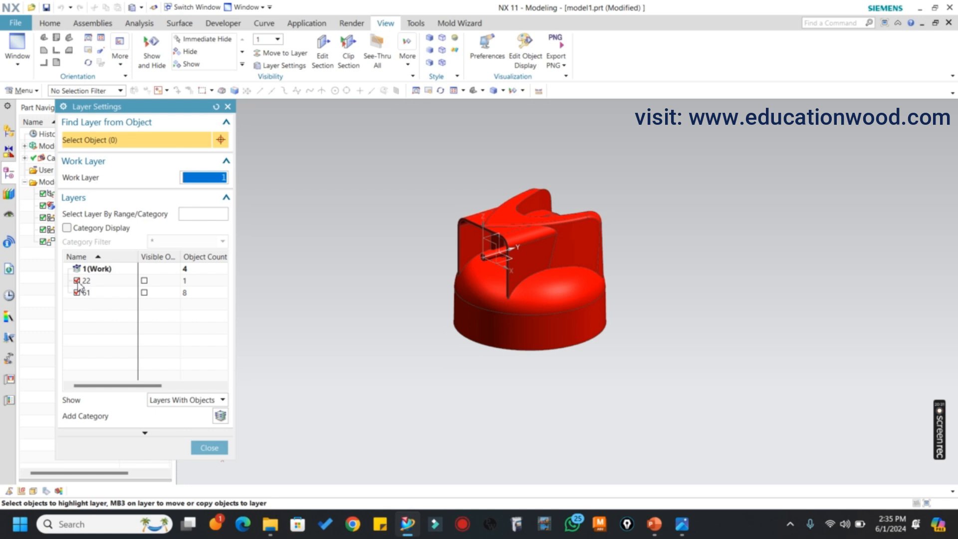
{"action": "left_click", "coordinate": [77, 281]}
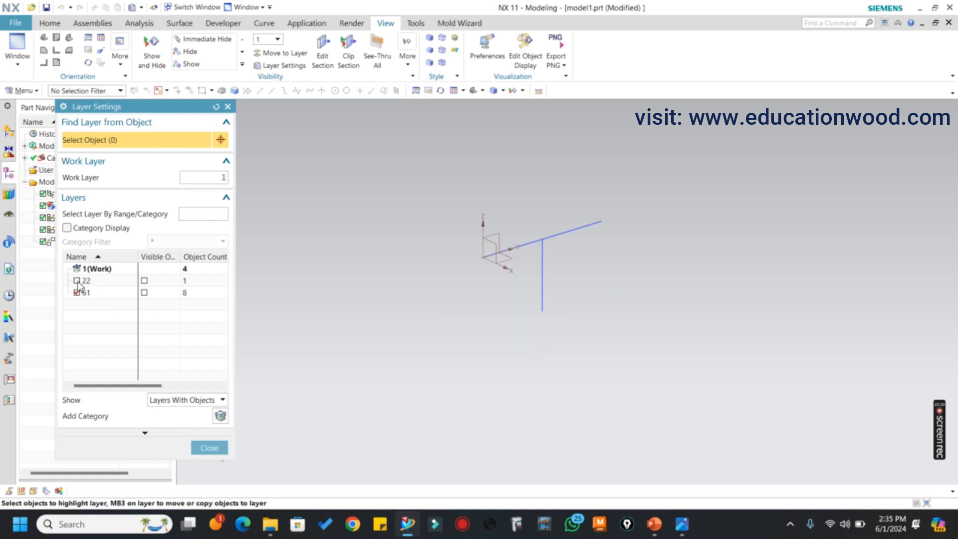
{"action": "left_click", "coordinate": [207, 446]}
{"action": "scroll", "coordinate": [573, 250], "scroll_direction": "down", "scroll_amount": 2}
{"action": "scroll", "coordinate": [547, 242], "scroll_direction": "up", "scroll_amount": 4}
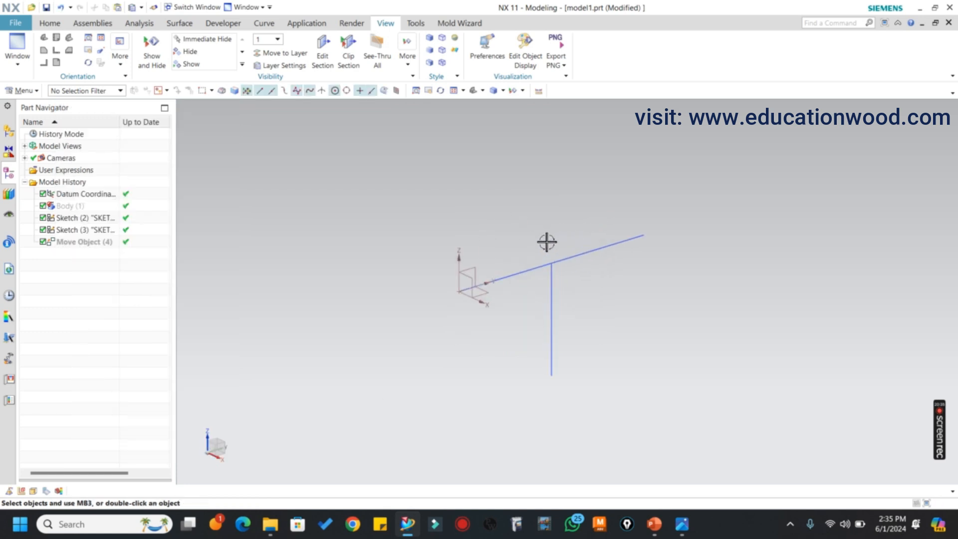
- Turn layer 22 back on in the layer settings to show the cap's solid body
{"action": "scroll", "coordinate": [549, 243], "scroll_direction": "down", "scroll_amount": 2}
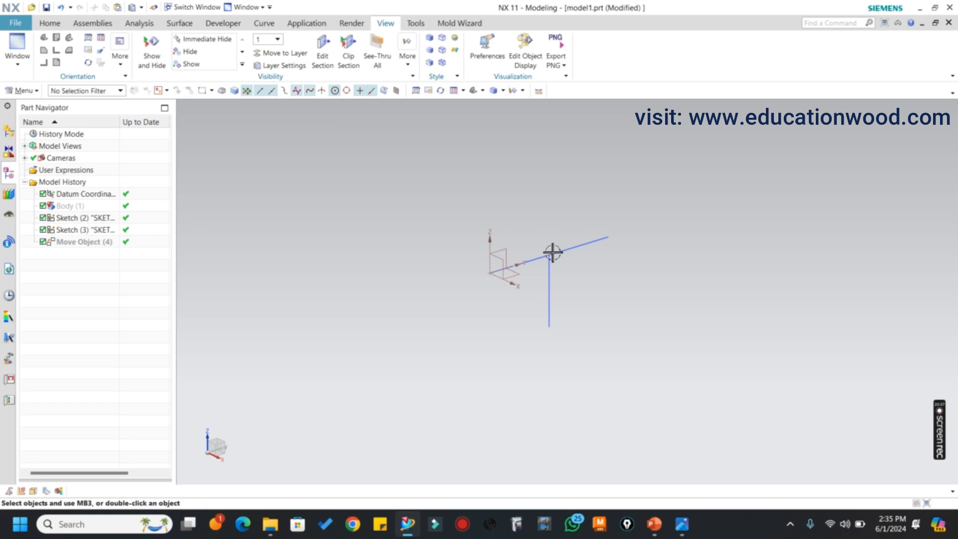
{"action": "scroll", "coordinate": [549, 254], "scroll_direction": "down", "scroll_amount": 5}
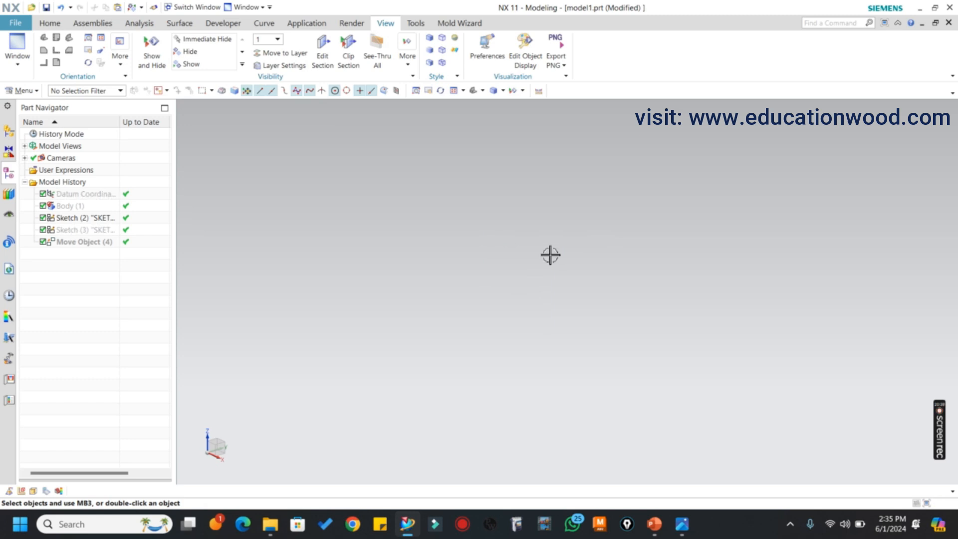
{"action": "scroll", "coordinate": [549, 256], "scroll_direction": "up", "scroll_amount": 8}
{"action": "scroll", "coordinate": [579, 250], "scroll_direction": "down", "scroll_amount": 2}
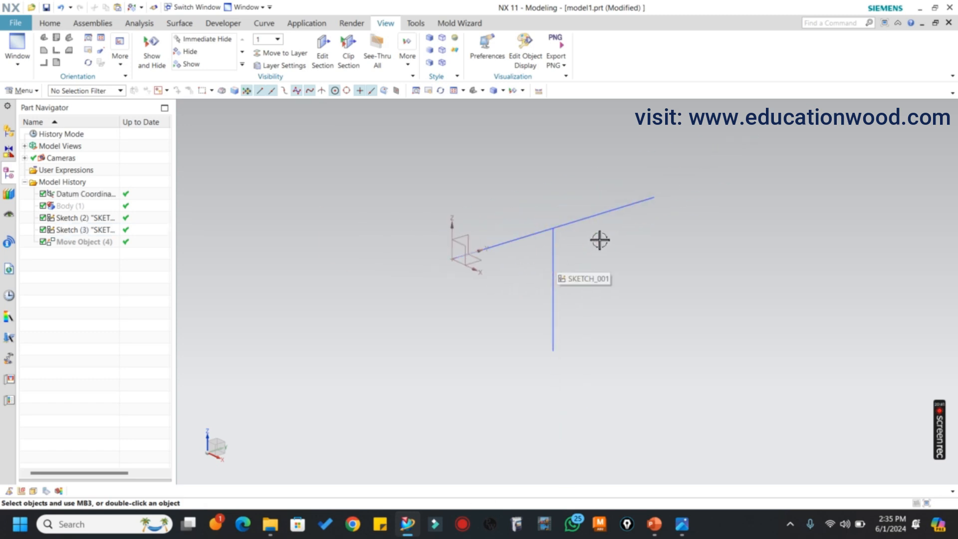
{"action": "left_click", "coordinate": [290, 69]}
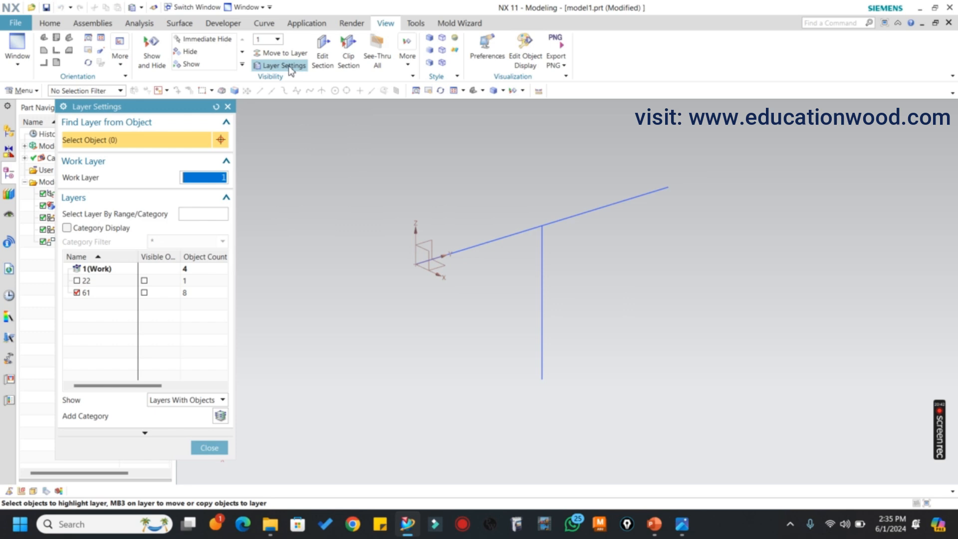
{"action": "left_click", "coordinate": [229, 103]}
{"action": "key", "text": "ctrl+l"}
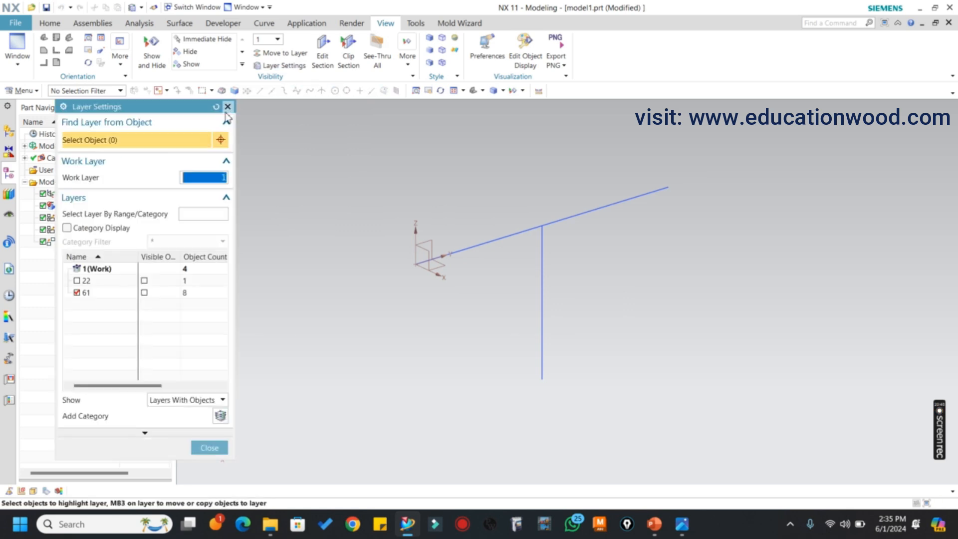
{"action": "left_click", "coordinate": [77, 280]}
{"action": "left_click", "coordinate": [209, 448]}
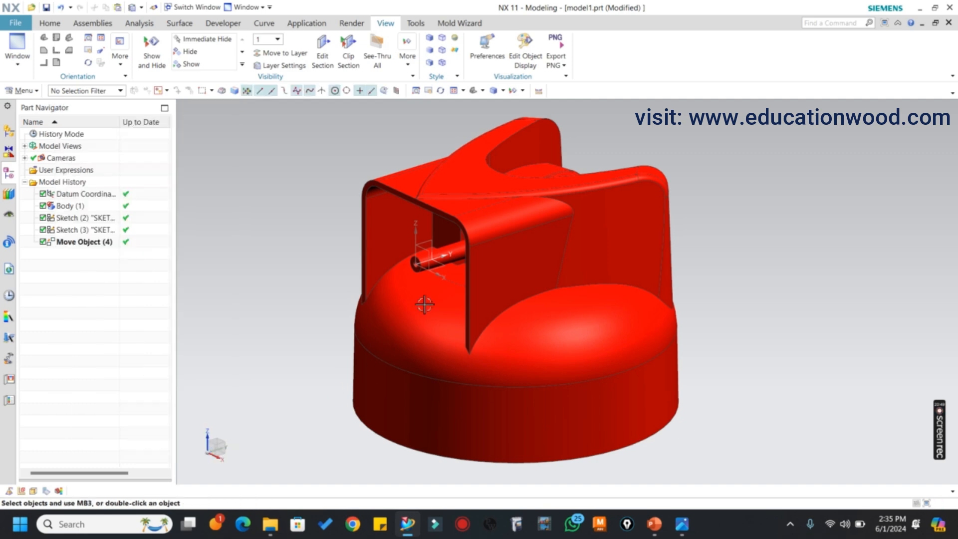
- Create a new sketch on the YZ plane of the datum coordinate system
{"action": "scroll", "coordinate": [520, 263], "scroll_direction": "down", "scroll_amount": 1}
{"action": "scroll", "coordinate": [514, 262], "scroll_direction": "up", "scroll_amount": 1}
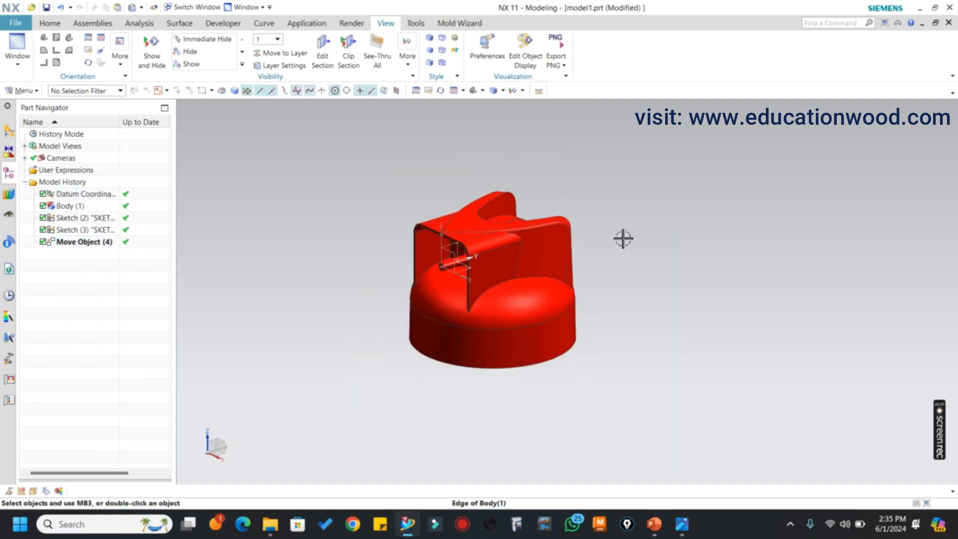
{"action": "scroll", "coordinate": [465, 268], "scroll_direction": "up", "scroll_amount": 1}
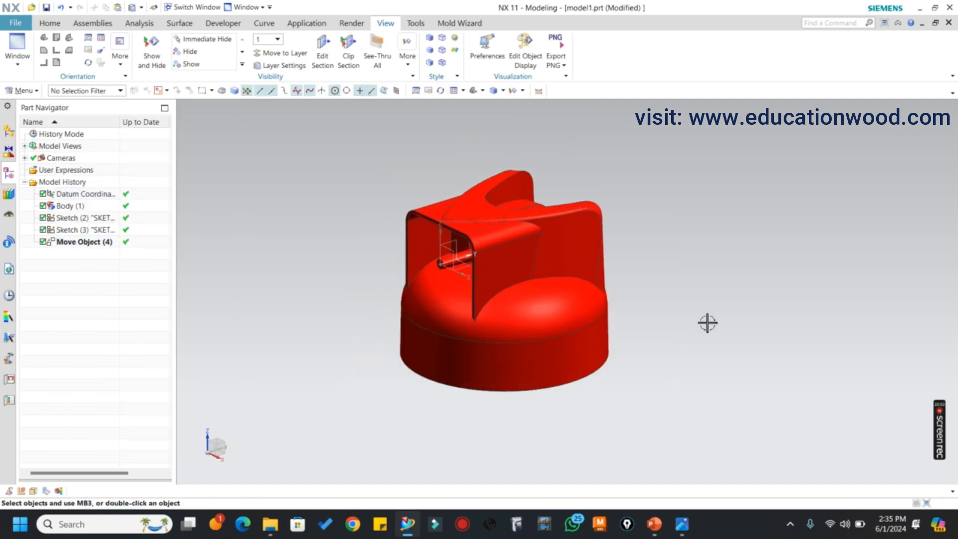
{"action": "scroll", "coordinate": [633, 295], "scroll_direction": "down", "scroll_amount": 1}
{"action": "scroll", "coordinate": [529, 286], "scroll_direction": "up", "scroll_amount": 1}
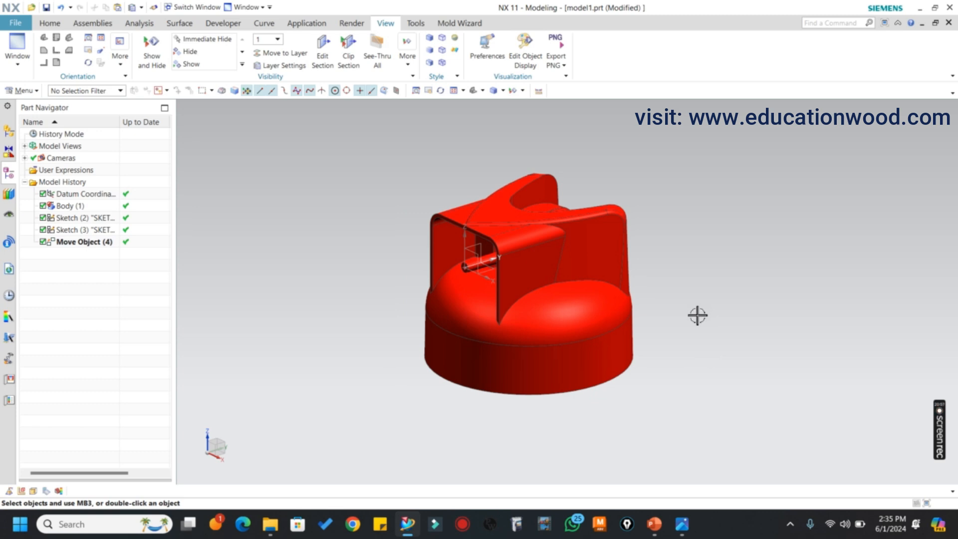
{"action": "left_click", "coordinate": [50, 23]}
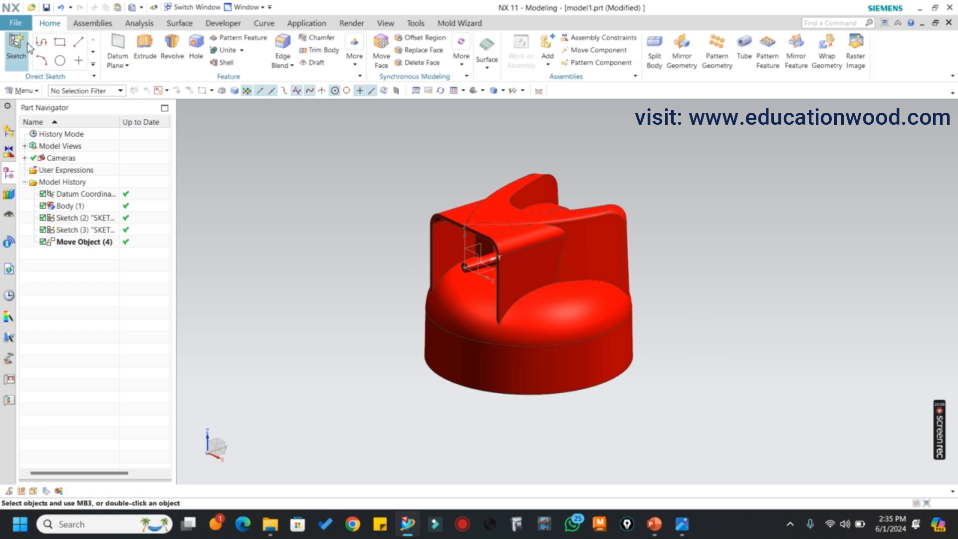
{"action": "left_click", "coordinate": [17, 50]}
{"action": "left_click", "coordinate": [476, 257]}
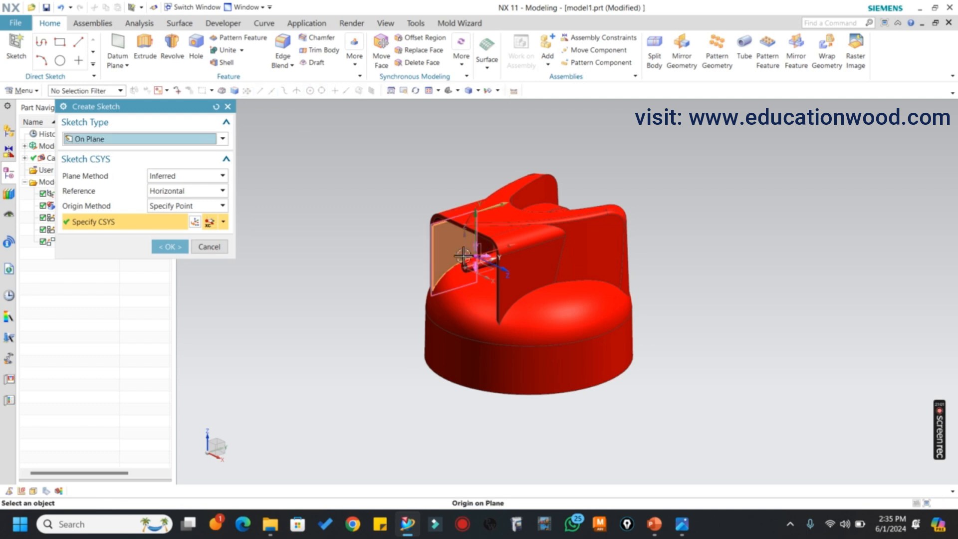
{"action": "left_click", "coordinate": [169, 247]}
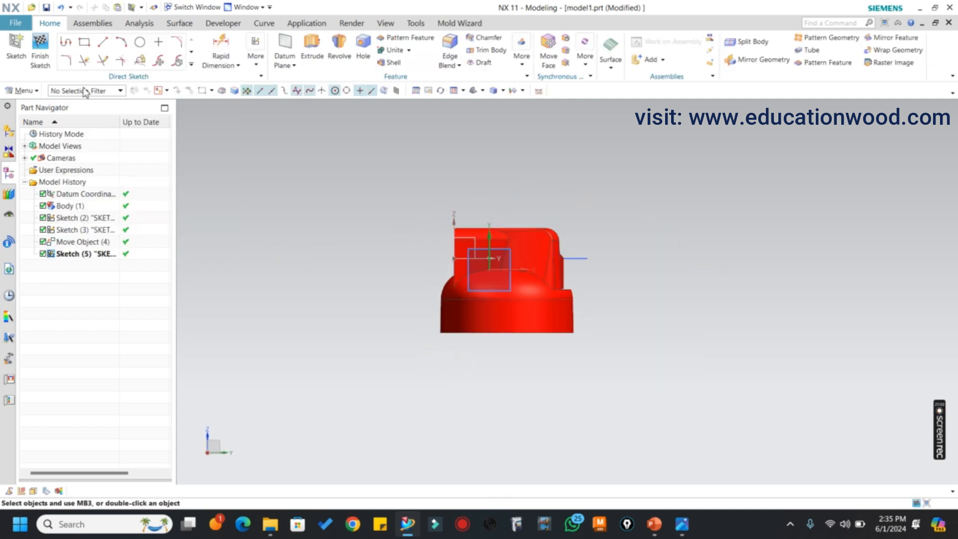
- Sketch a circle about 22.8 mm in diameter centred on the outer end of the horizontal line, and finish the sketch
{"action": "left_click", "coordinate": [140, 42]}
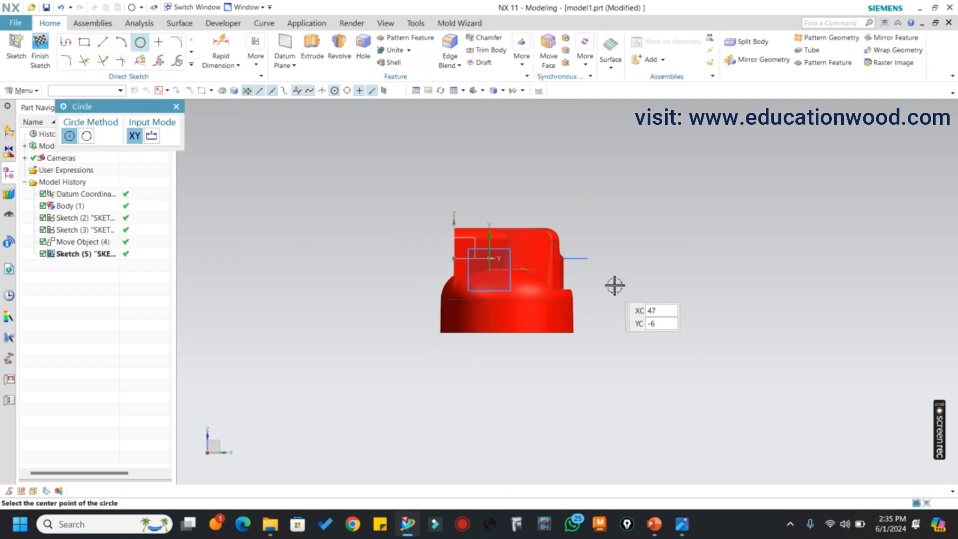
{"action": "left_click", "coordinate": [588, 258]}
{"action": "left_click", "coordinate": [610, 276]}
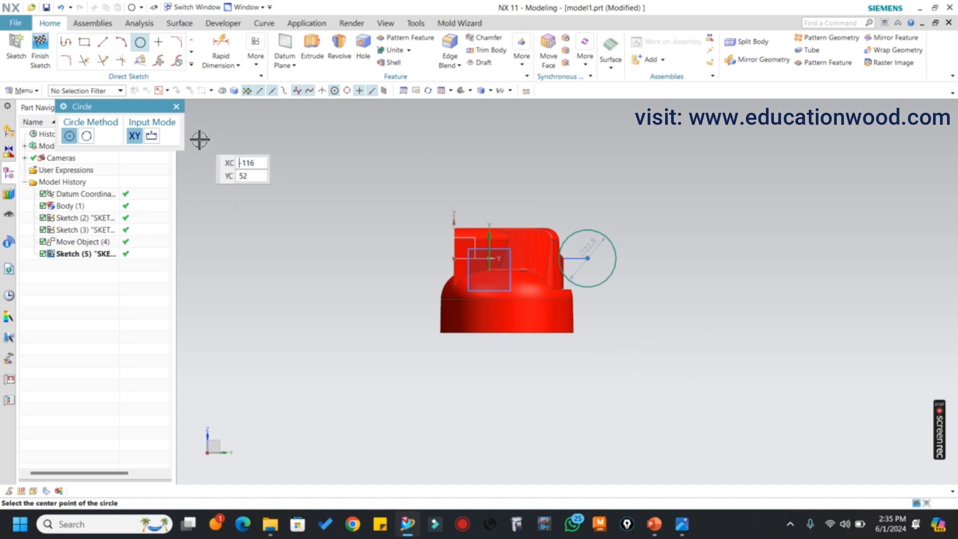
{"action": "left_click", "coordinate": [176, 106]}
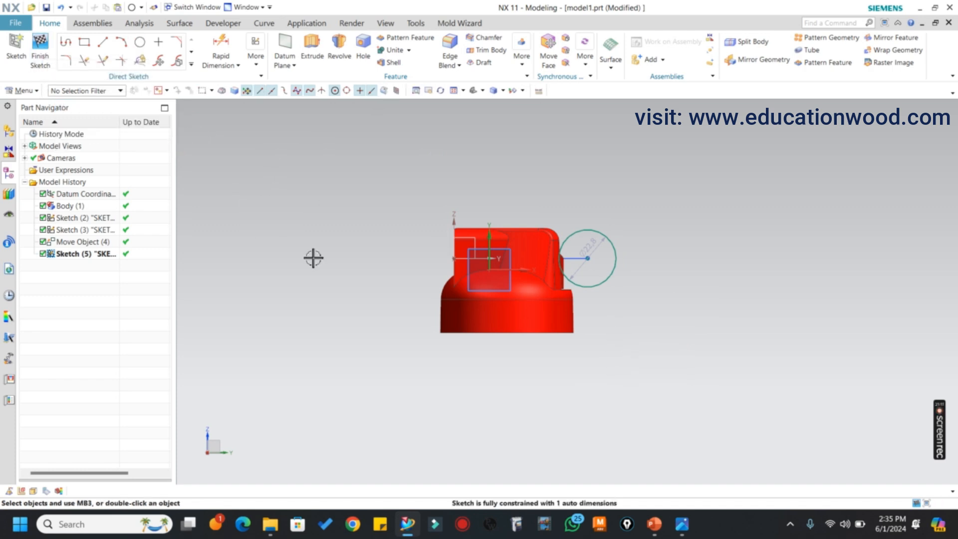
{"action": "key", "text": "ctrl+q"}
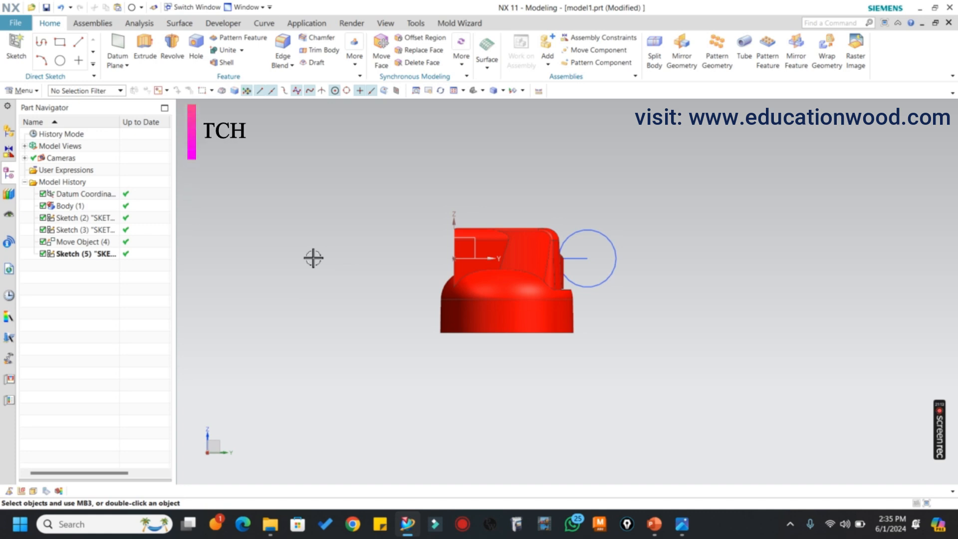
- Bring up the Extrude command to view its options and close it without extruding anything
{"action": "middle_click_drag", "start_coordinate": [449, 276], "coordinate": [505, 240]}
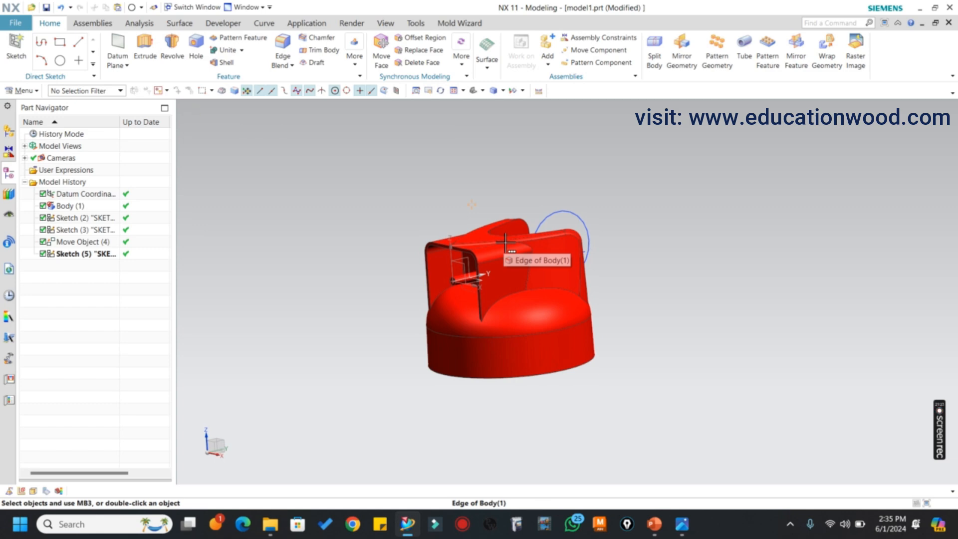
{"action": "key", "text": "x"}
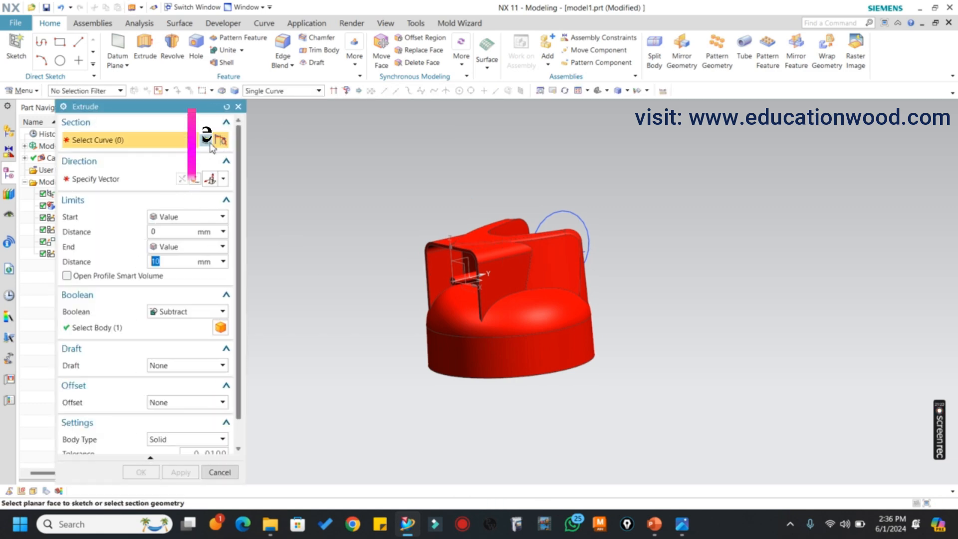
{"action": "left_click", "coordinate": [238, 107]}
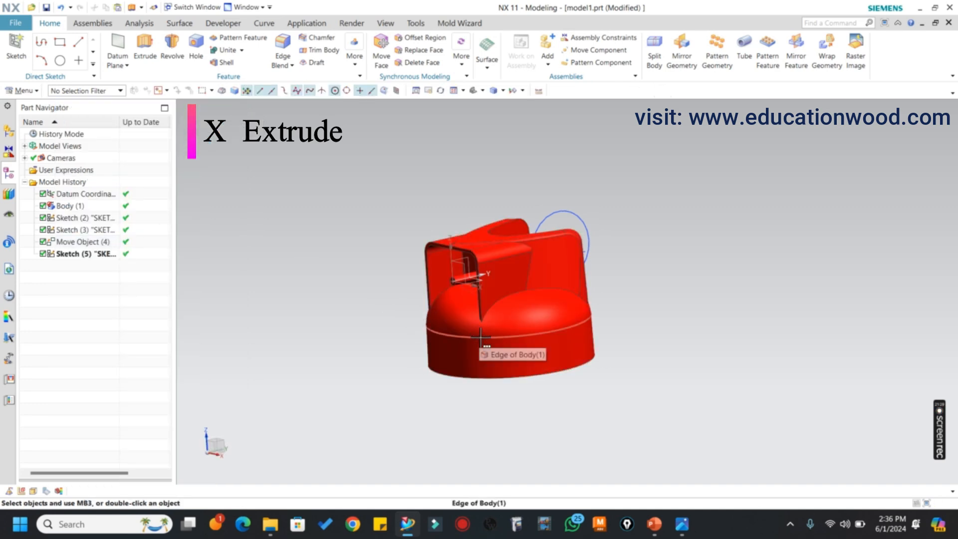
- Open the interface customization, show its shortcut options and open the keyboard shortcut settings
{"action": "middle_click_drag", "start_coordinate": [480, 337], "coordinate": [665, 262]}
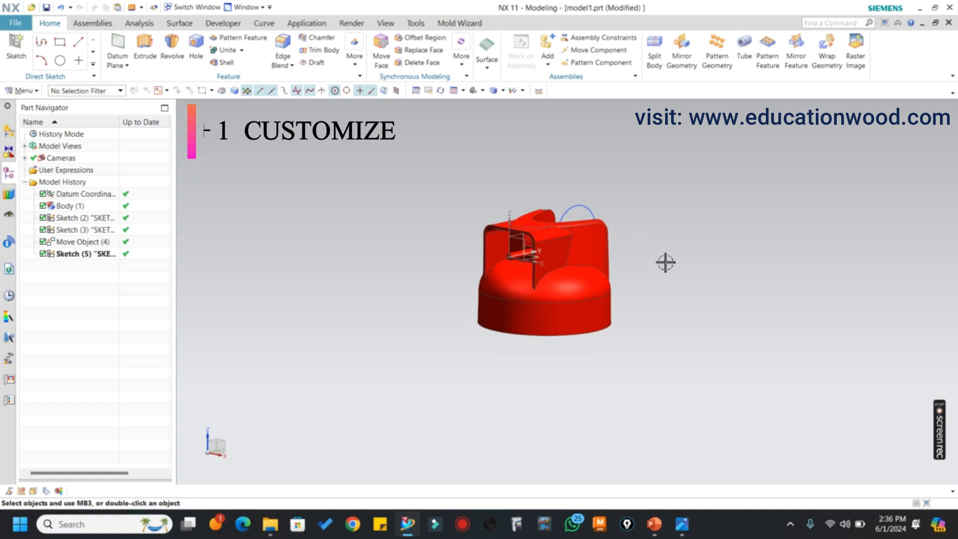
{"action": "key", "text": "ctrl+1"}
{"action": "left_click_drag", "start_coordinate": [381, 164], "coordinate": [824, 136]}
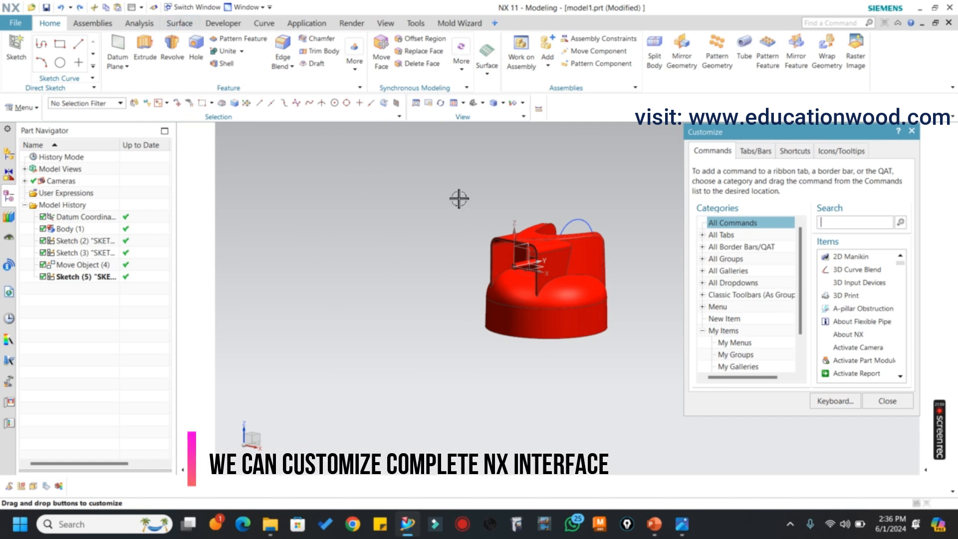
{"action": "left_click", "coordinate": [804, 158]}
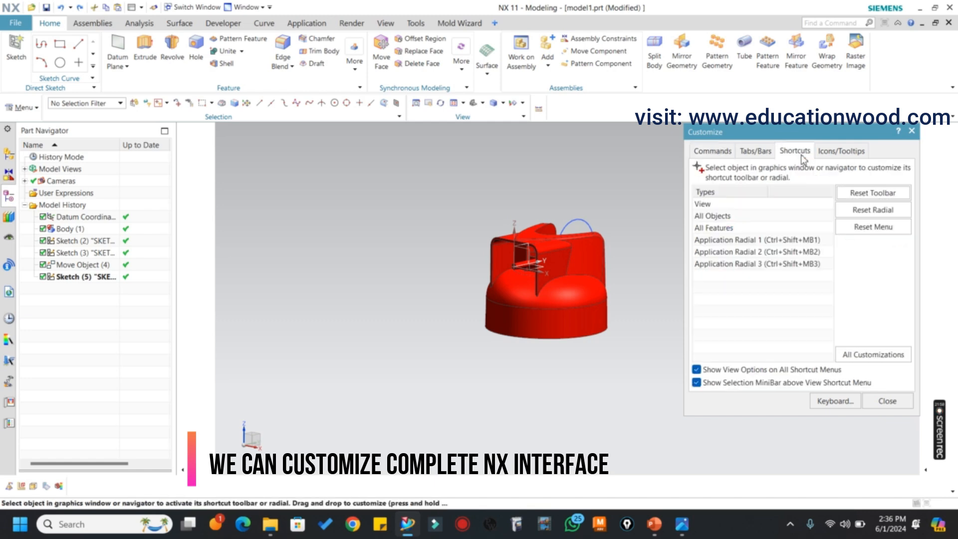
{"action": "left_click", "coordinate": [832, 403]}
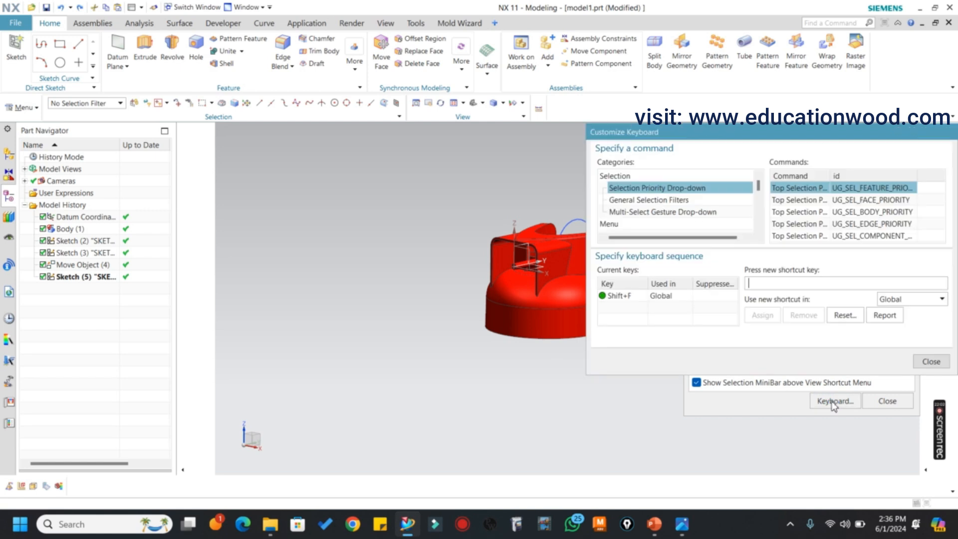
- Check the shortcuts of the Trim commands in the Insert category and select the Extend Sheet command
{"action": "scroll", "coordinate": [689, 212], "scroll_direction": "down", "scroll_amount": 2}
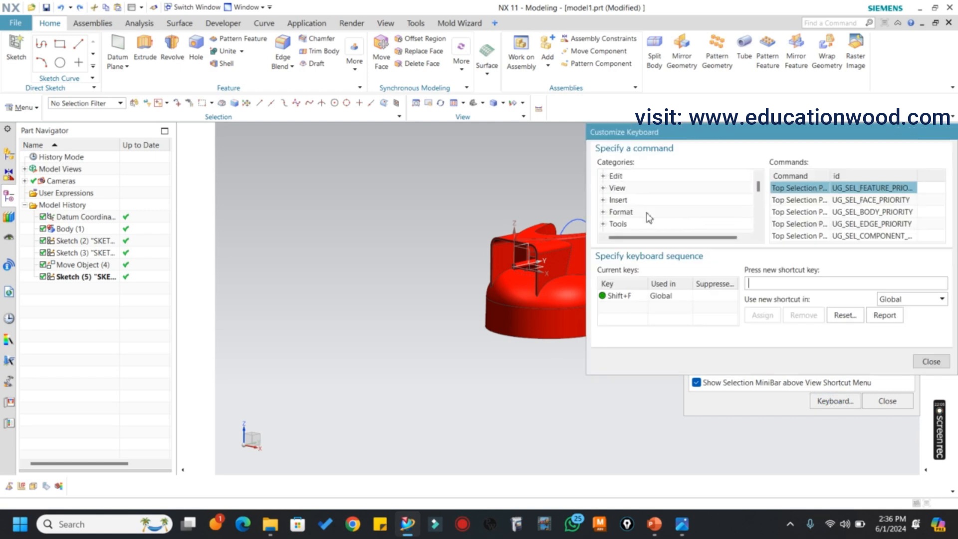
{"action": "left_click", "coordinate": [603, 200]}
{"action": "scroll", "coordinate": [622, 211], "scroll_direction": "down", "scroll_amount": 2}
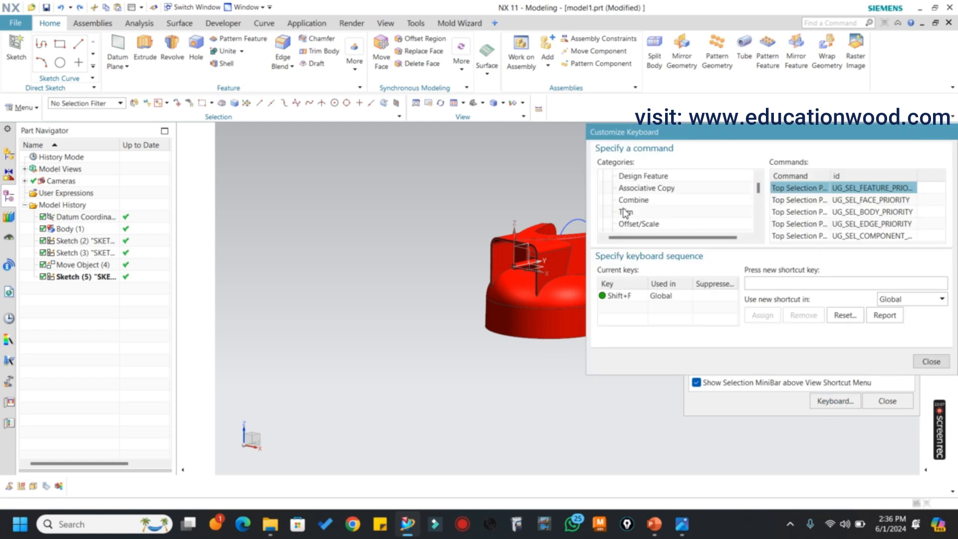
{"action": "left_click", "coordinate": [629, 214]}
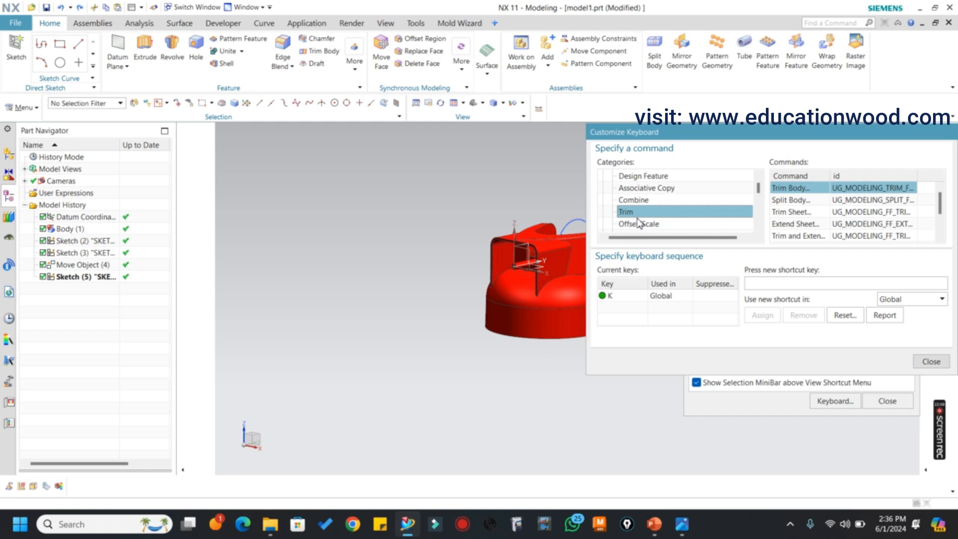
{"action": "left_click", "coordinate": [784, 200]}
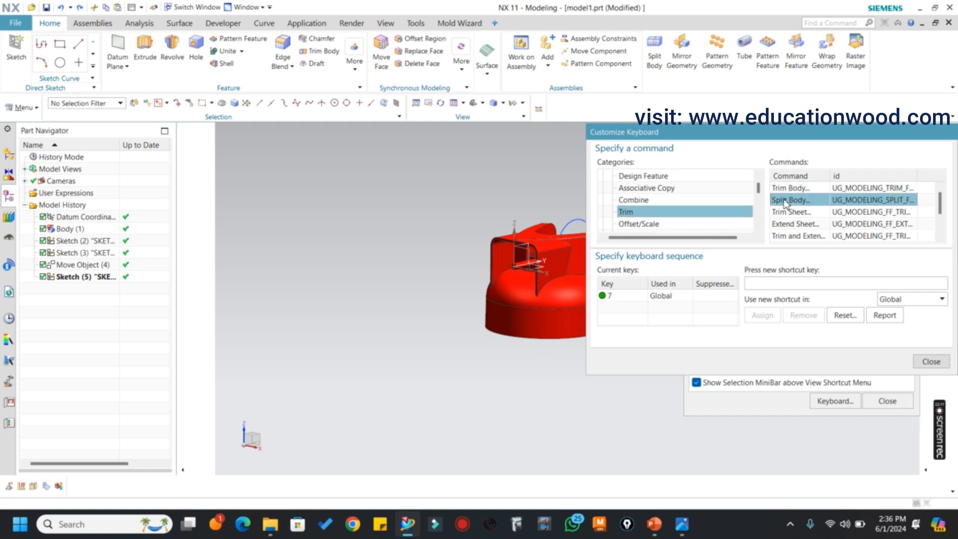
{"action": "left_click", "coordinate": [787, 216]}
{"action": "left_click", "coordinate": [784, 229]}
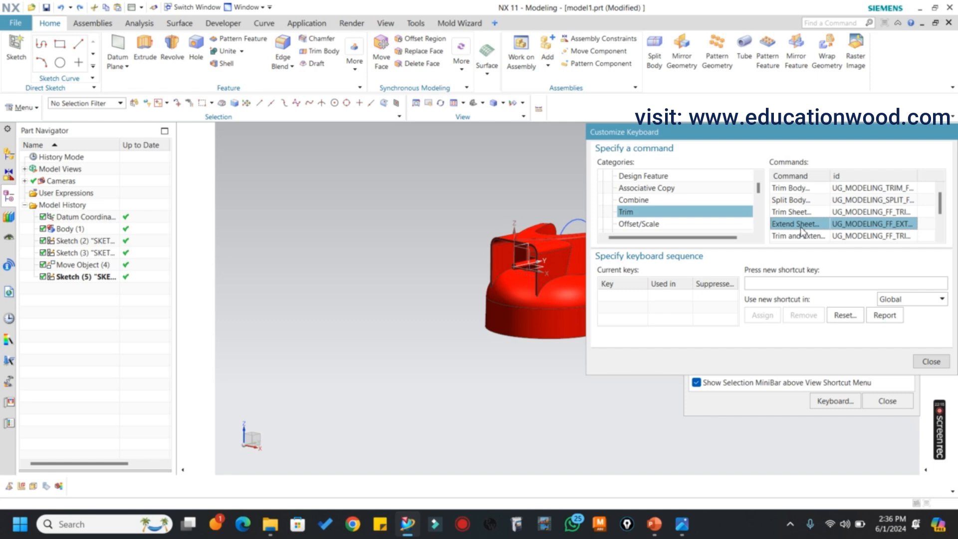
- Assign Y as the global shortcut for Extend Sheet and close the keyboard and interface customization
{"action": "left_click", "coordinate": [764, 284]}
{"action": "key", "text": "y"}
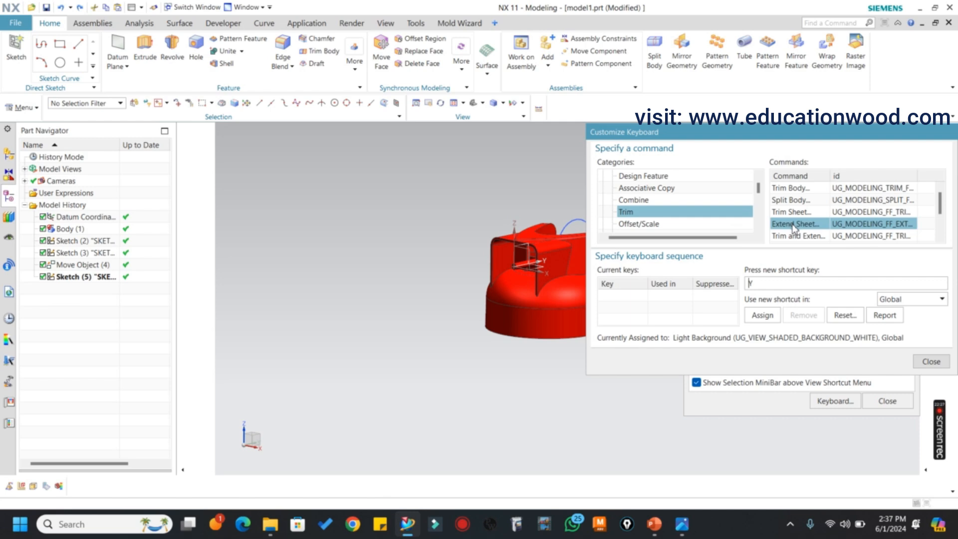
{"action": "left_click", "coordinate": [768, 319]}
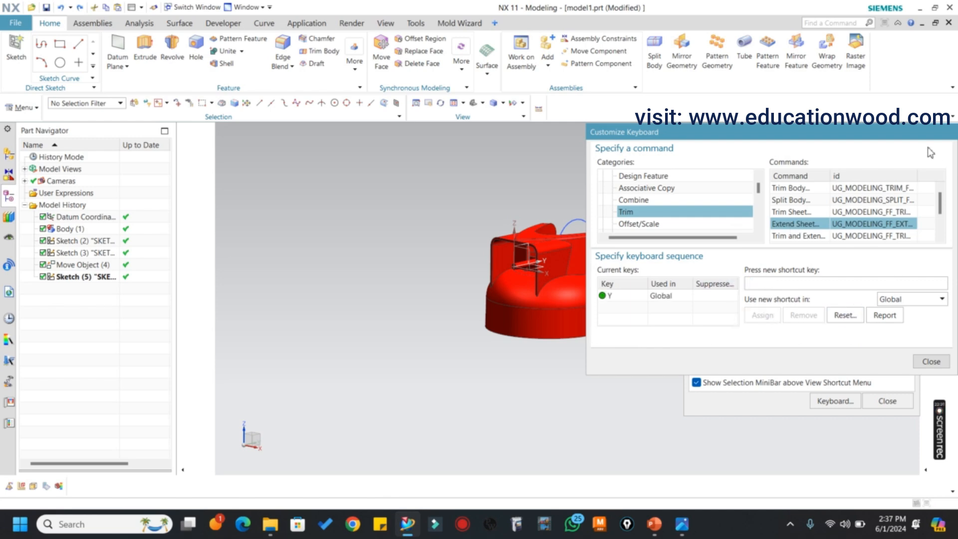
{"action": "left_click_drag", "start_coordinate": [888, 133], "coordinate": [835, 143]}
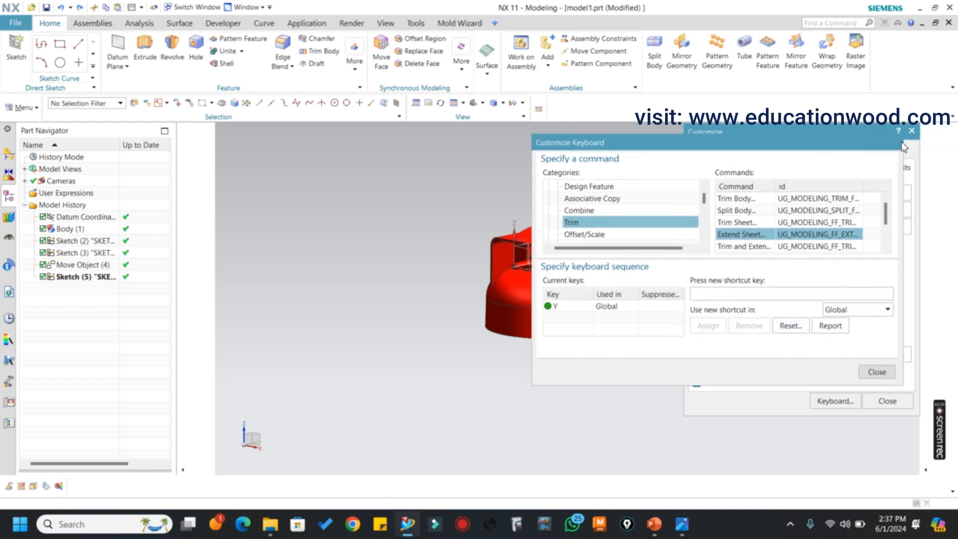
{"action": "left_click", "coordinate": [877, 372]}
{"action": "left_click", "coordinate": [912, 132]}
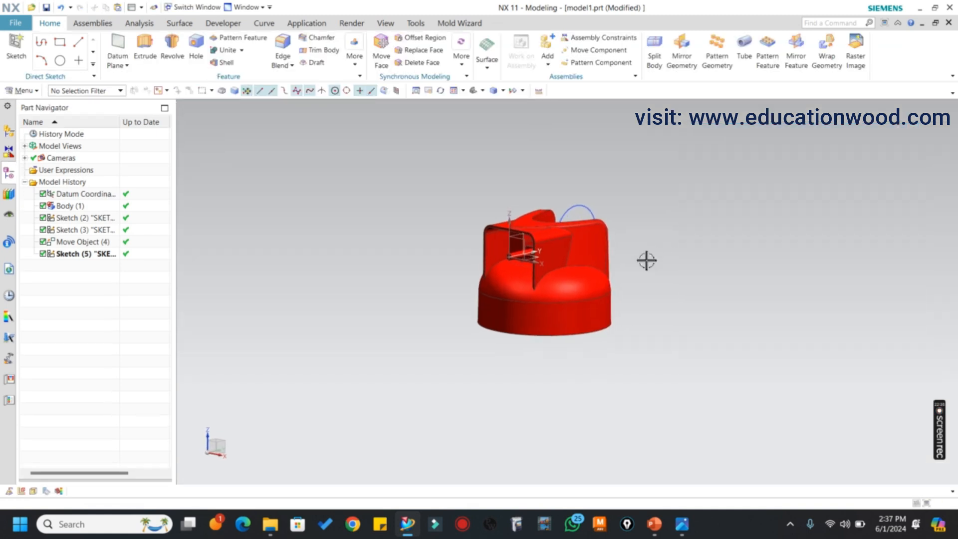
- Test the new Extend Sheet shortcut and cancel the command without selecting an edge
{"action": "key", "text": "e"}
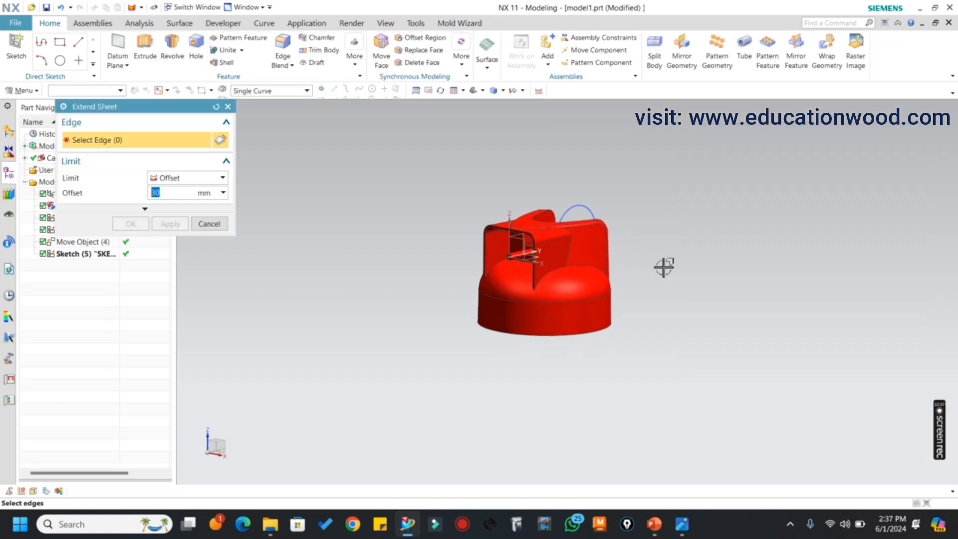
{"action": "left_click", "coordinate": [228, 106]}
- Open the interface customization, check the Assemblies and Home ribbon commands and close the customization
{"action": "scroll", "coordinate": [663, 251], "scroll_direction": "up", "scroll_amount": 2}
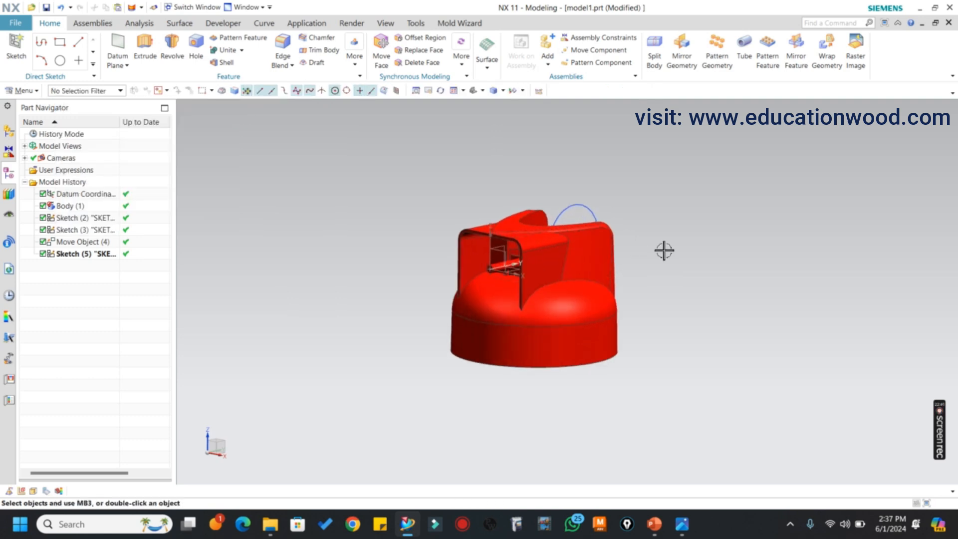
{"action": "key", "text": "ctrl+1"}
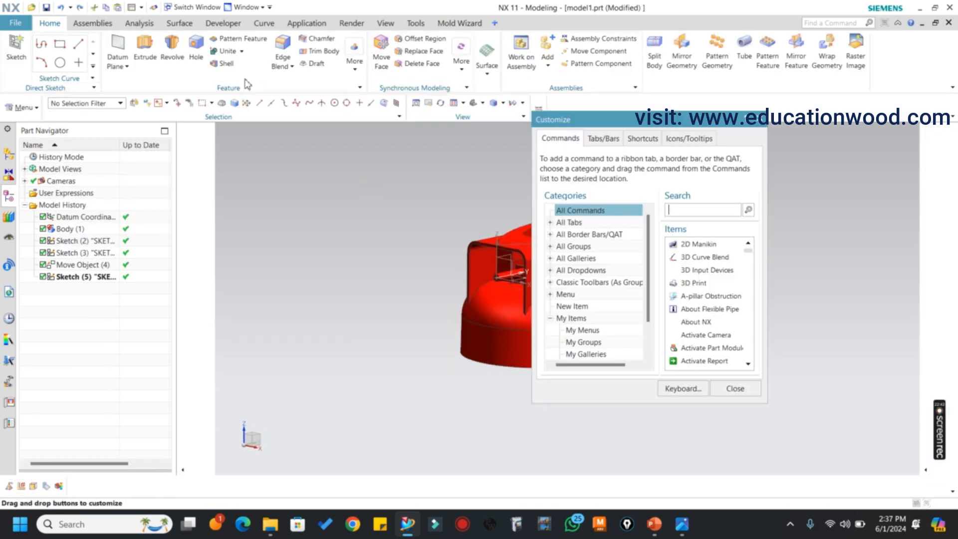
{"action": "left_click_drag", "start_coordinate": [614, 126], "coordinate": [729, 149]}
{"action": "left_click", "coordinate": [92, 23]}
{"action": "left_click", "coordinate": [49, 23]}
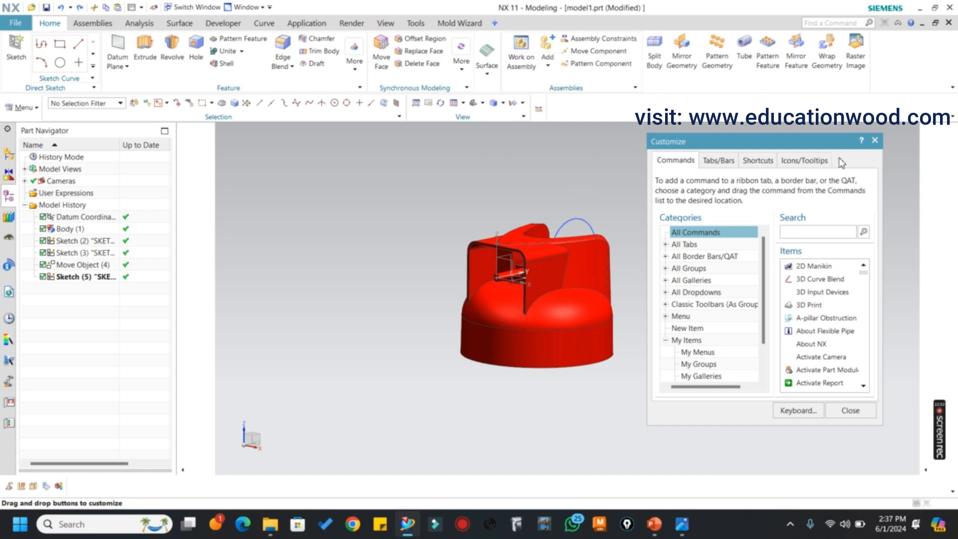
{"action": "left_click", "coordinate": [875, 140]}
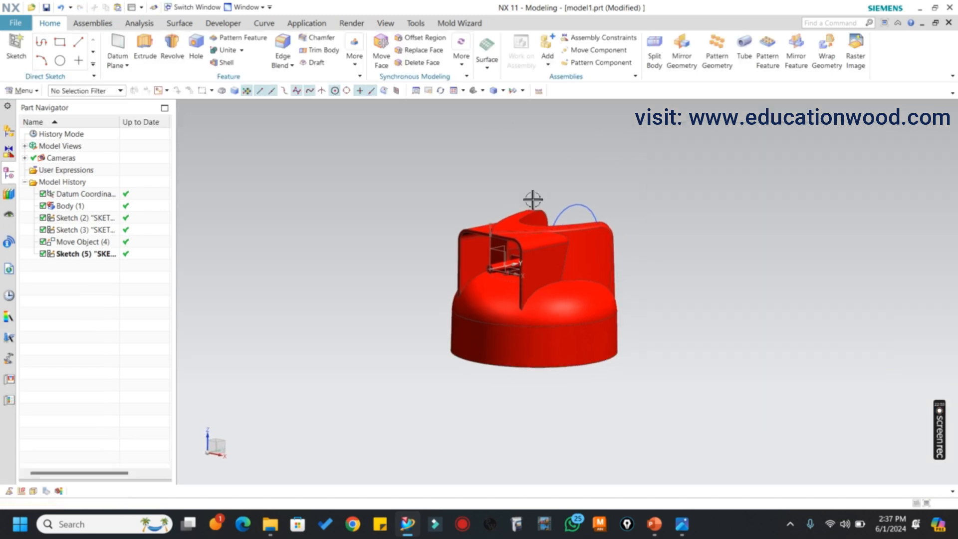
- Save the interface layout as a new role file on the Desktop, named with a first name, keeping the default role properties
{"action": "scroll", "coordinate": [442, 216], "scroll_direction": "up", "scroll_amount": 2}
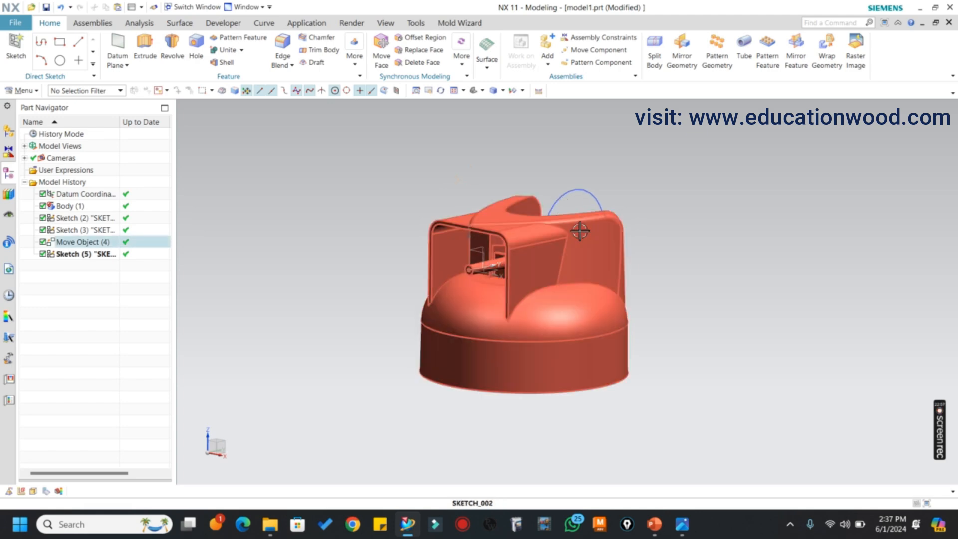
{"action": "scroll", "coordinate": [389, 172], "scroll_direction": "down", "scroll_amount": 1}
{"action": "scroll", "coordinate": [428, 207], "scroll_direction": "up", "scroll_amount": 1}
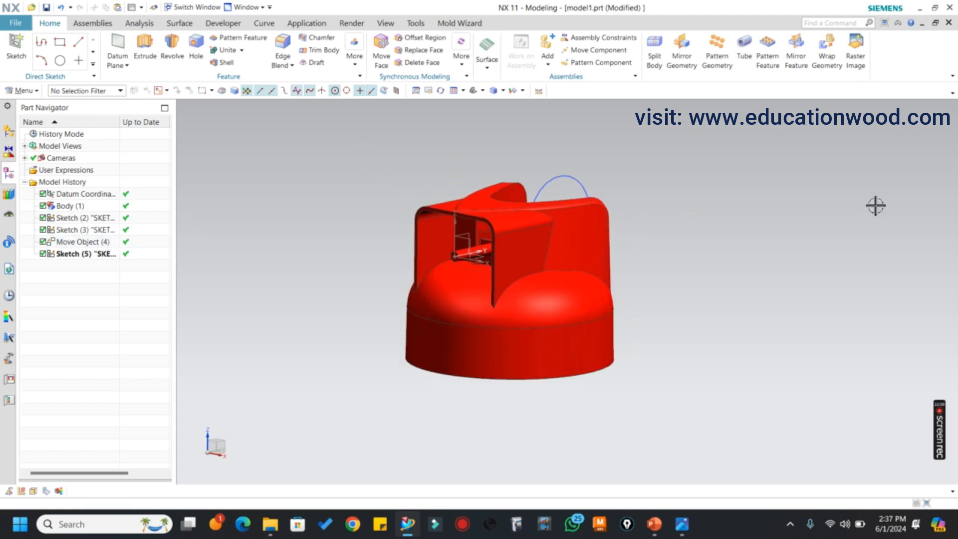
{"action": "left_click", "coordinate": [16, 25]}
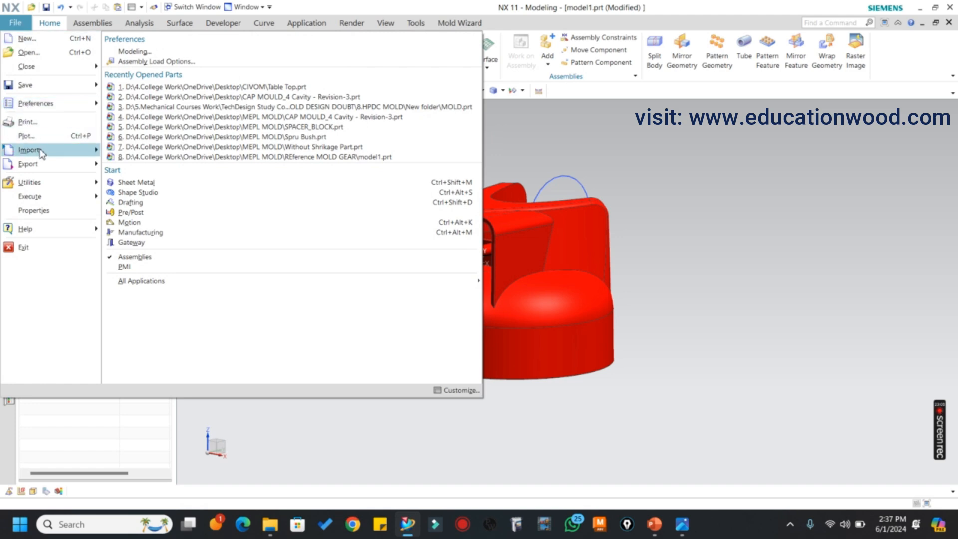
{"action": "mouse_move", "coordinate": [48, 110]}
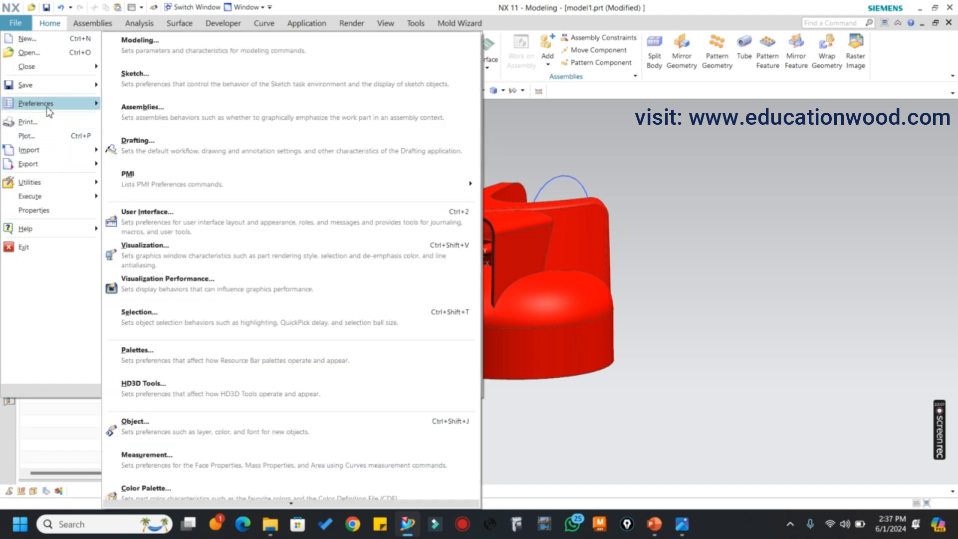
{"action": "left_click", "coordinate": [157, 217]}
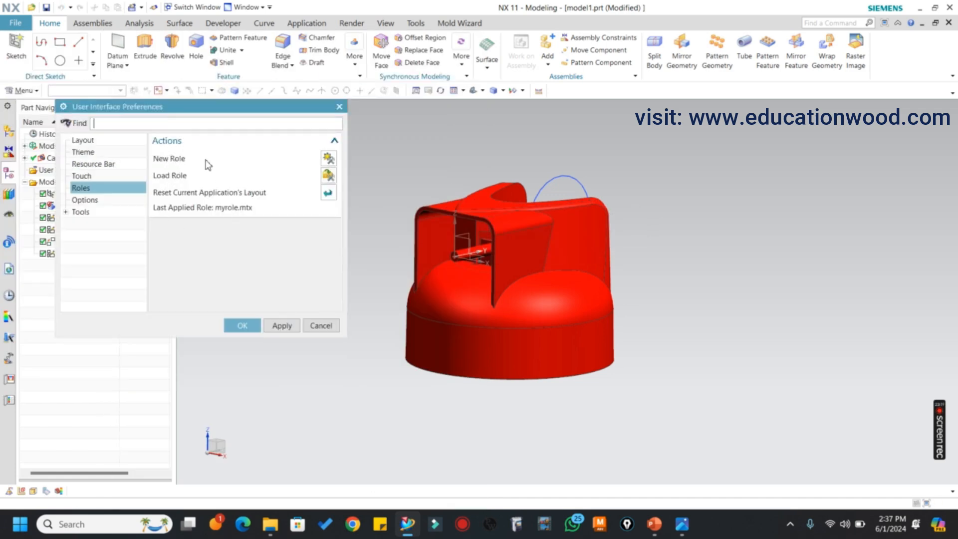
{"action": "left_click", "coordinate": [328, 159]}
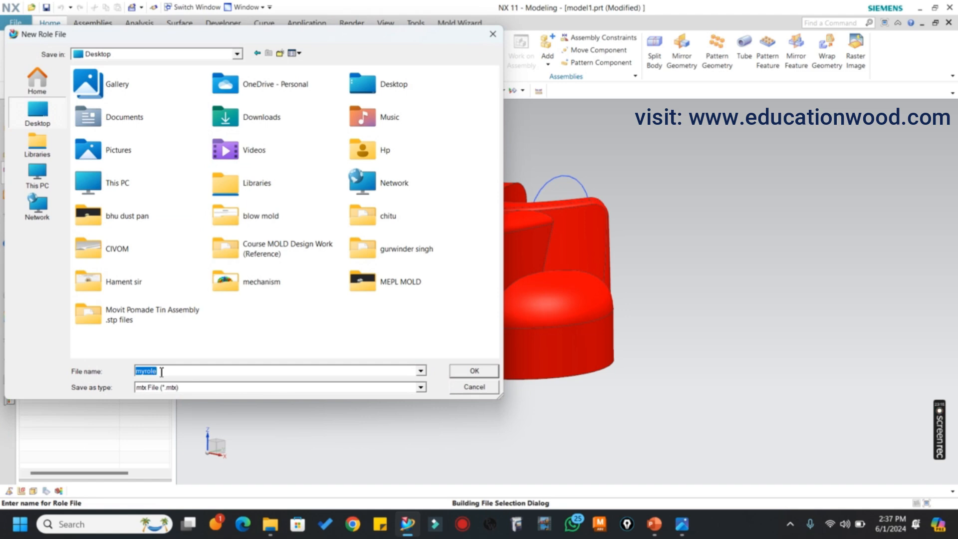
{"action": "type", "text": "sanjay"}
{"action": "left_click", "coordinate": [472, 371]}
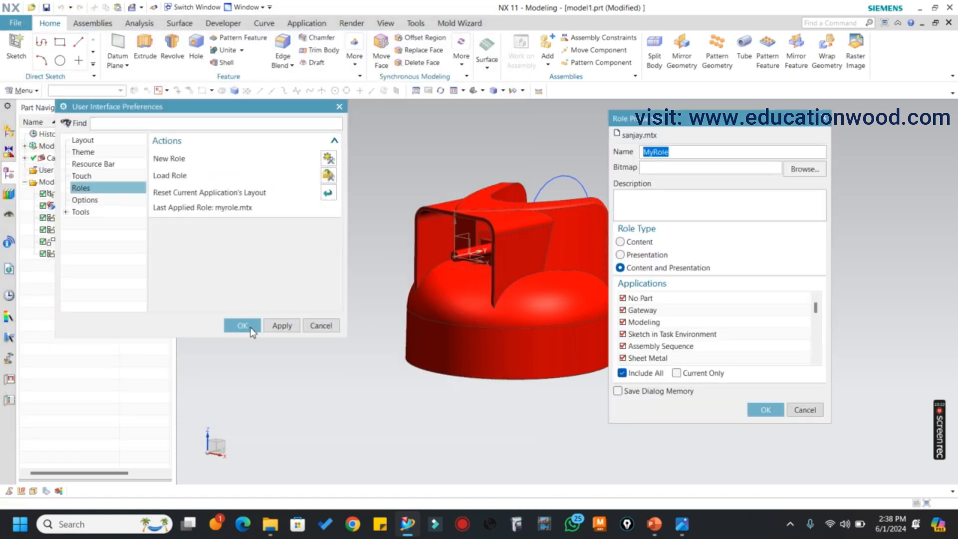
{"action": "left_click", "coordinate": [765, 409]}
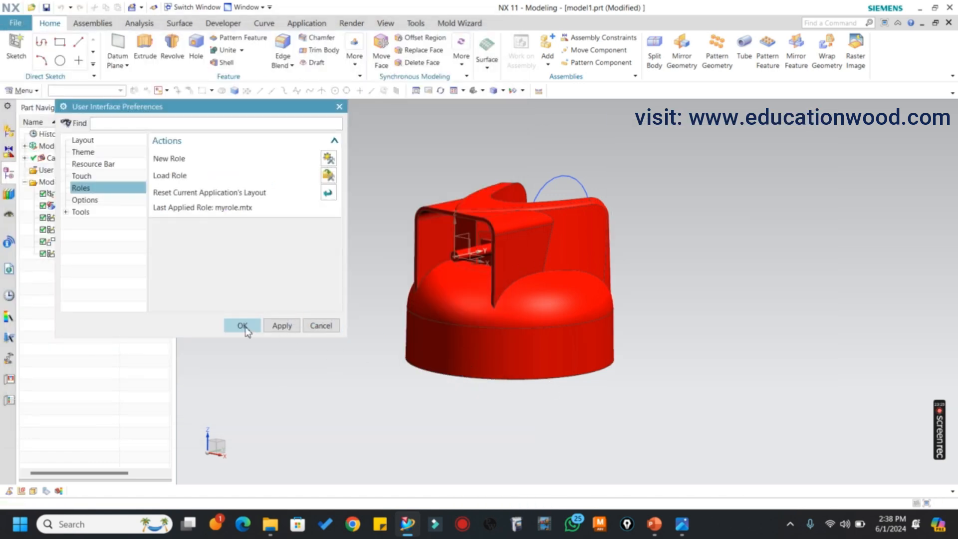
{"action": "left_click", "coordinate": [243, 326]}
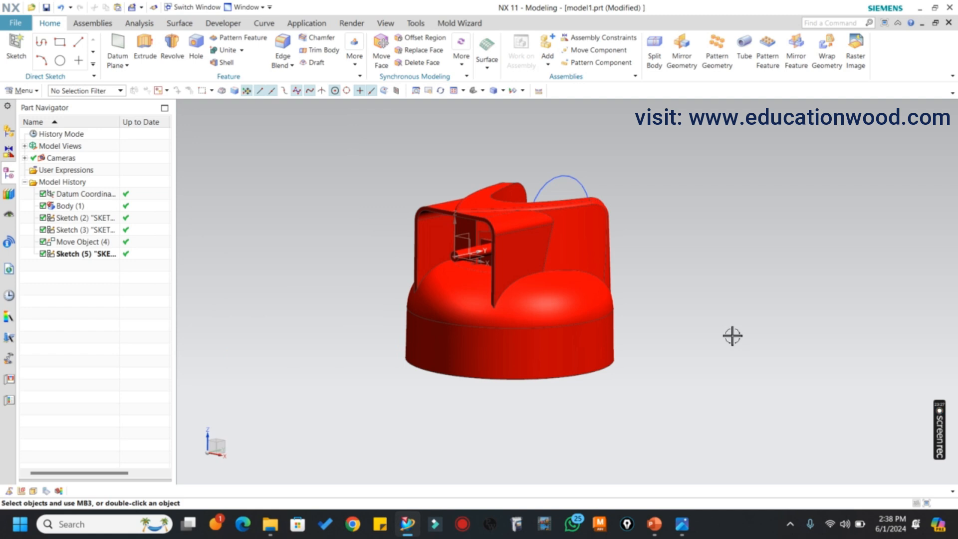
- Customize the Home ribbon by removing the Sketch, Extrude, Datum Plane and sketch curve commands, and close the customization
{"action": "key", "text": "ctrl+1"}
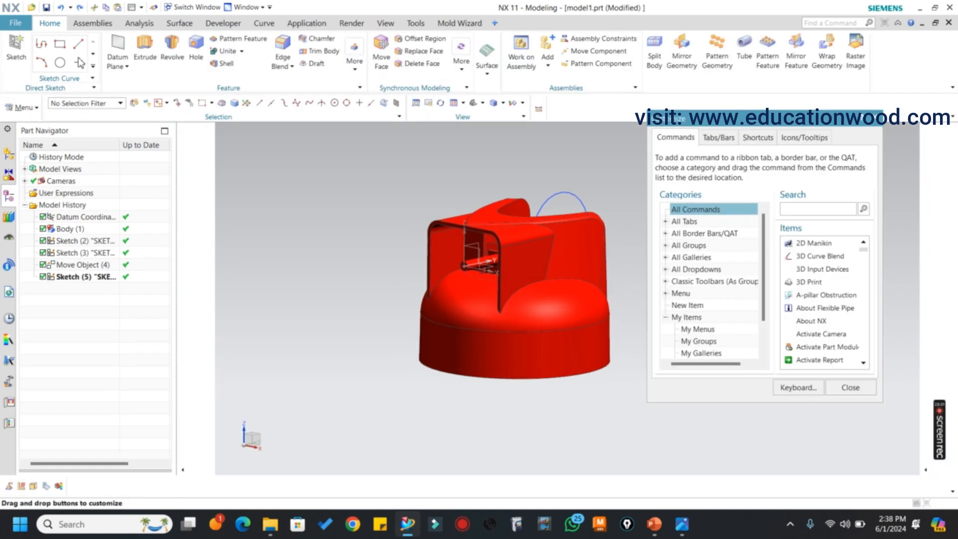
{"action": "mouse_move", "coordinate": [17, 46]}
{"action": "left_mouse_down"}
{"action": "mouse_move", "coordinate": [131, 120]}
{"action": "mouse_move", "coordinate": [316, 211]}
{"action": "left_mouse_up"}
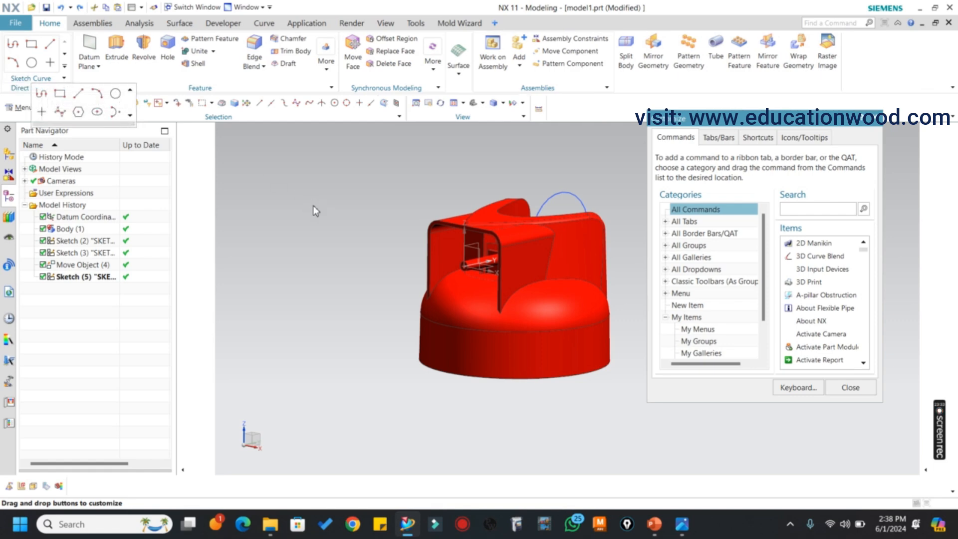
{"action": "left_click_drag", "start_coordinate": [125, 56], "coordinate": [285, 280]}
{"action": "left_click_drag", "start_coordinate": [95, 52], "coordinate": [316, 246]}
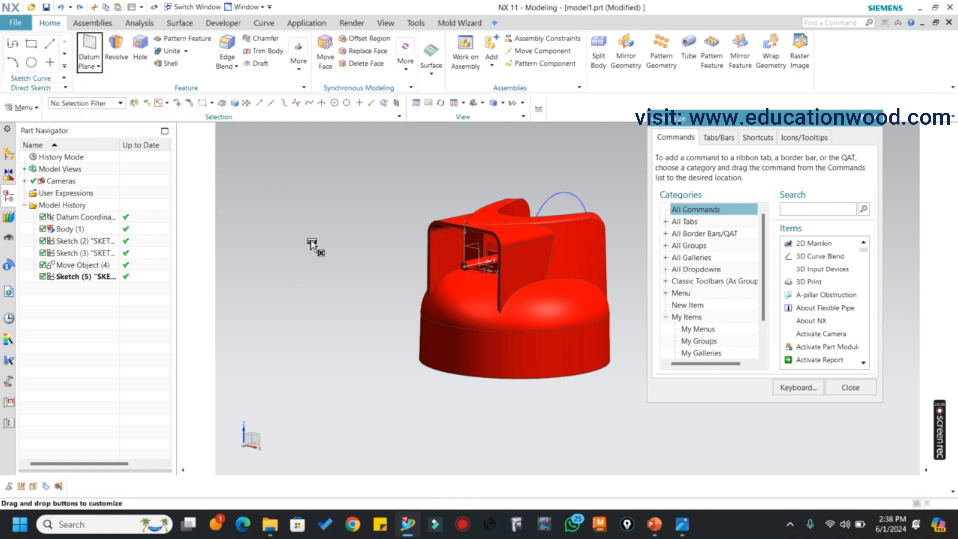
{"action": "left_click_drag", "start_coordinate": [34, 63], "coordinate": [241, 213]}
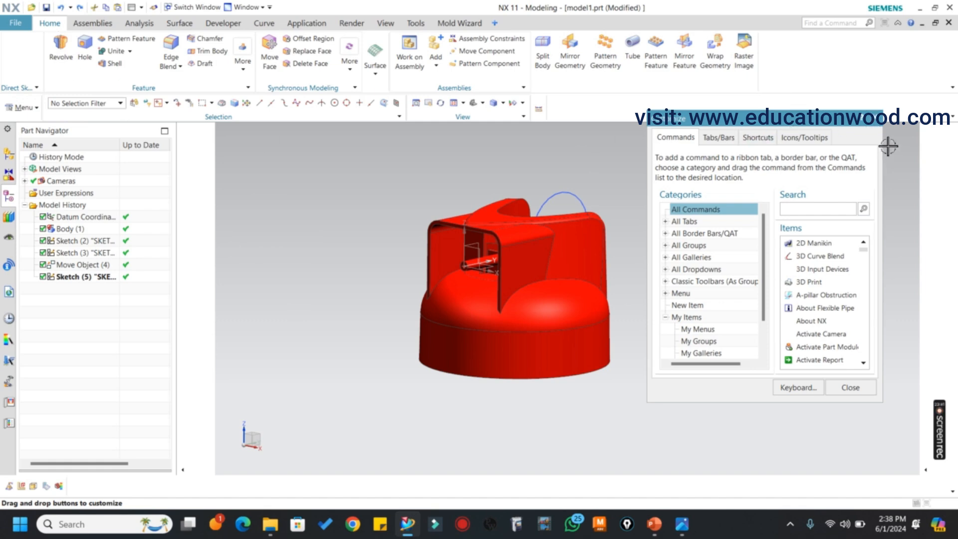
{"action": "left_click", "coordinate": [877, 122]}
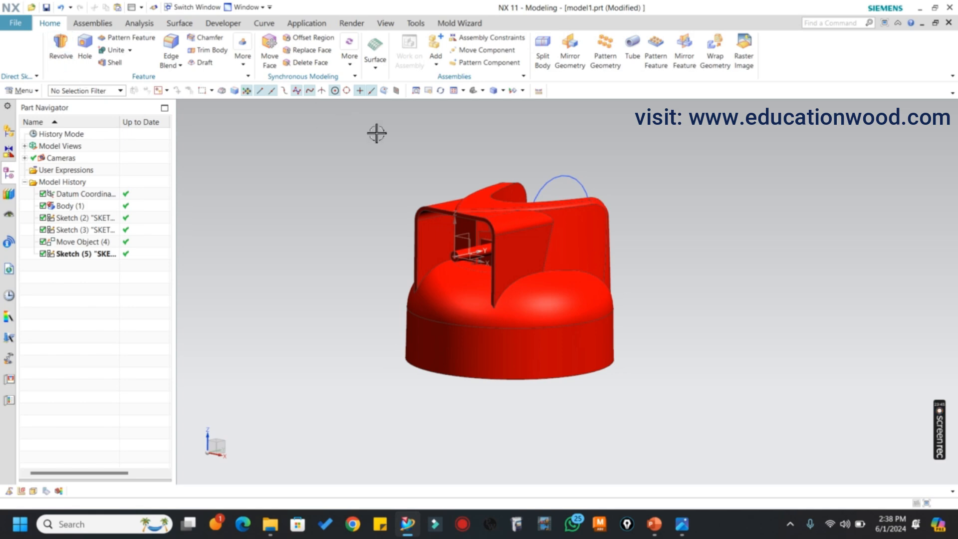
- Load the saved role file from the Desktop through the User Interface preferences and accept the preferences
{"action": "left_click", "coordinate": [18, 24]}
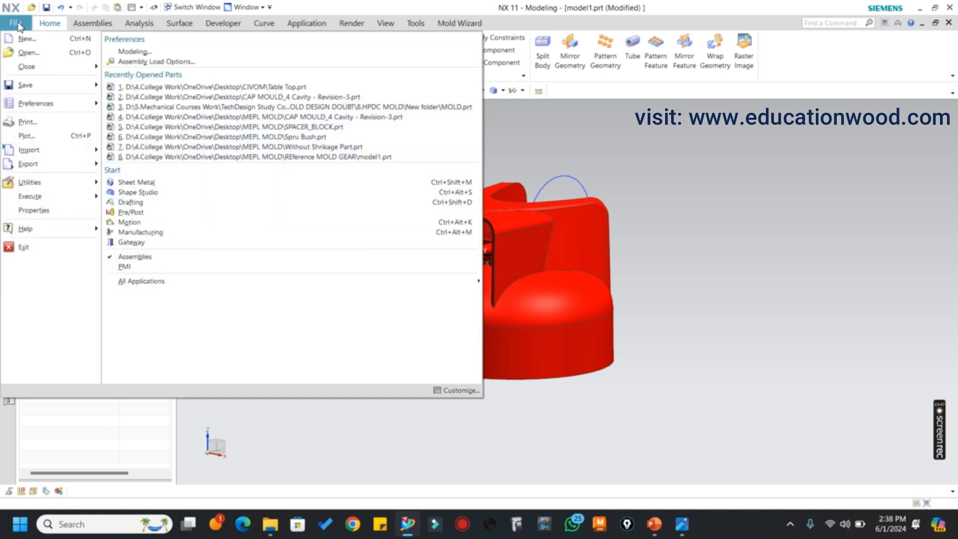
{"action": "mouse_move", "coordinate": [47, 109]}
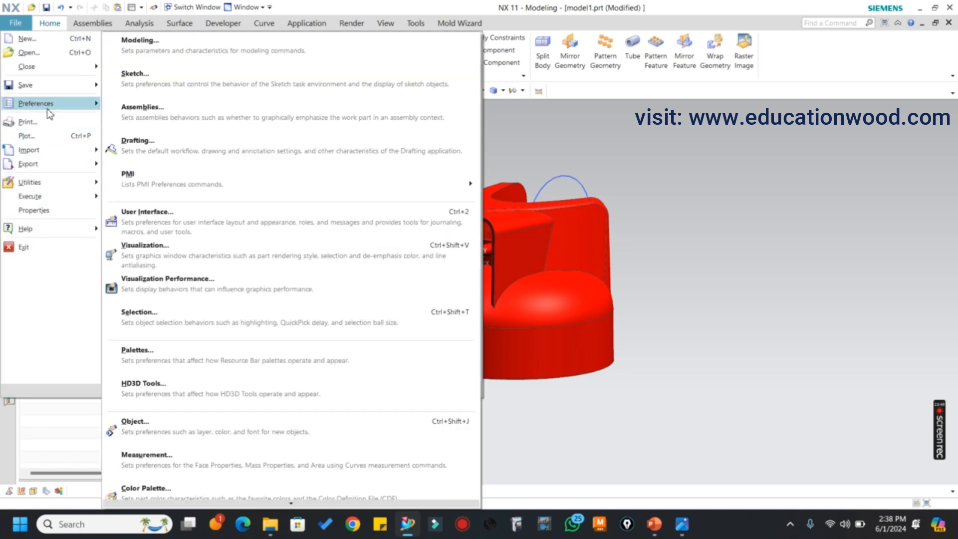
{"action": "left_click", "coordinate": [136, 222]}
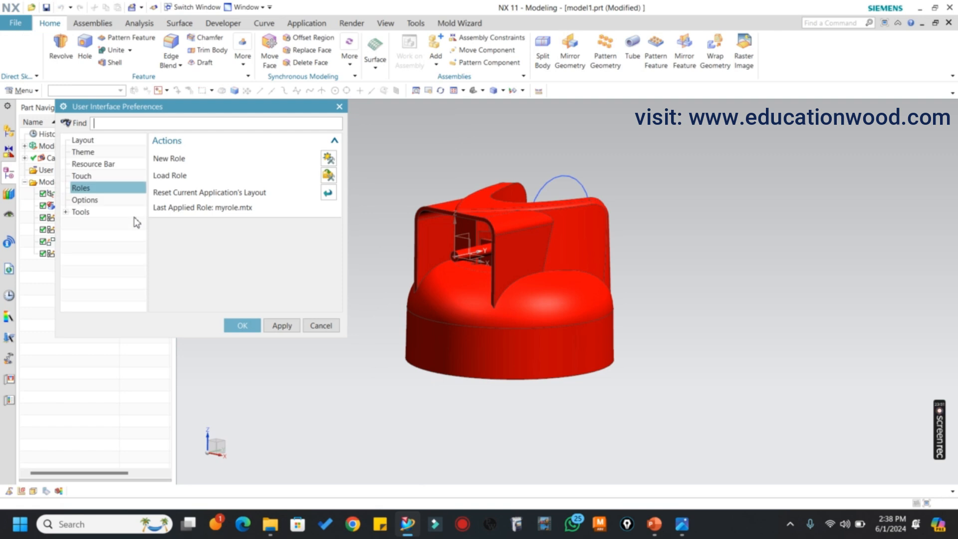
{"action": "left_click", "coordinate": [328, 176]}
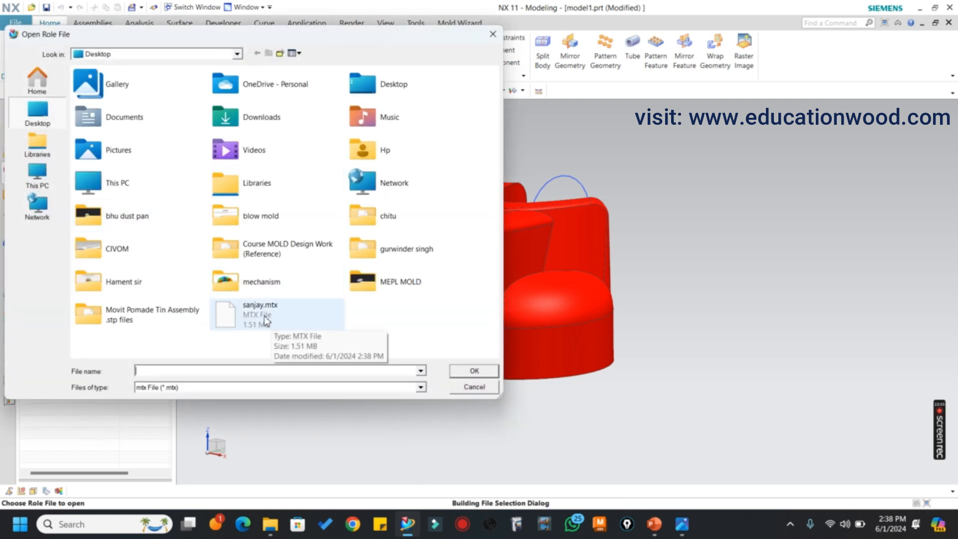
{"action": "left_click", "coordinate": [263, 321]}
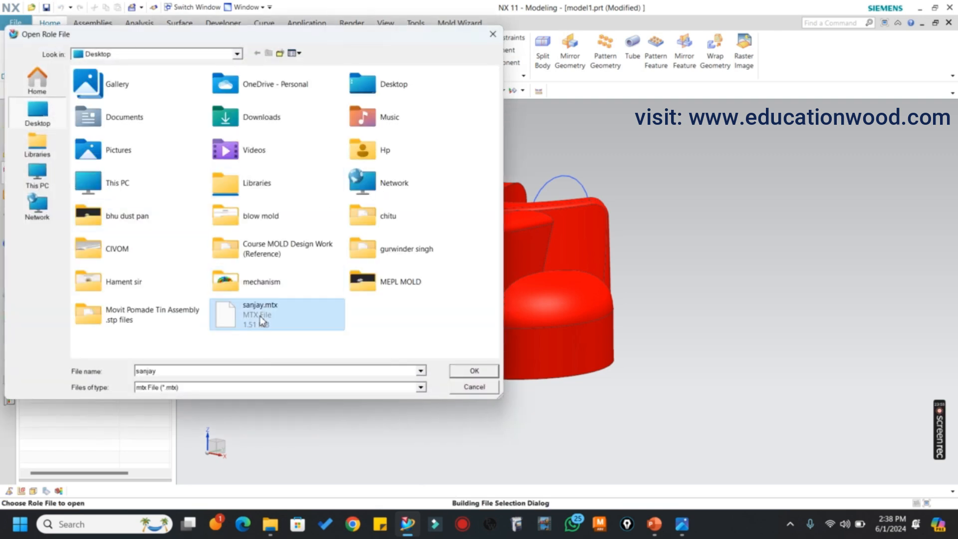
{"action": "left_click", "coordinate": [471, 371]}
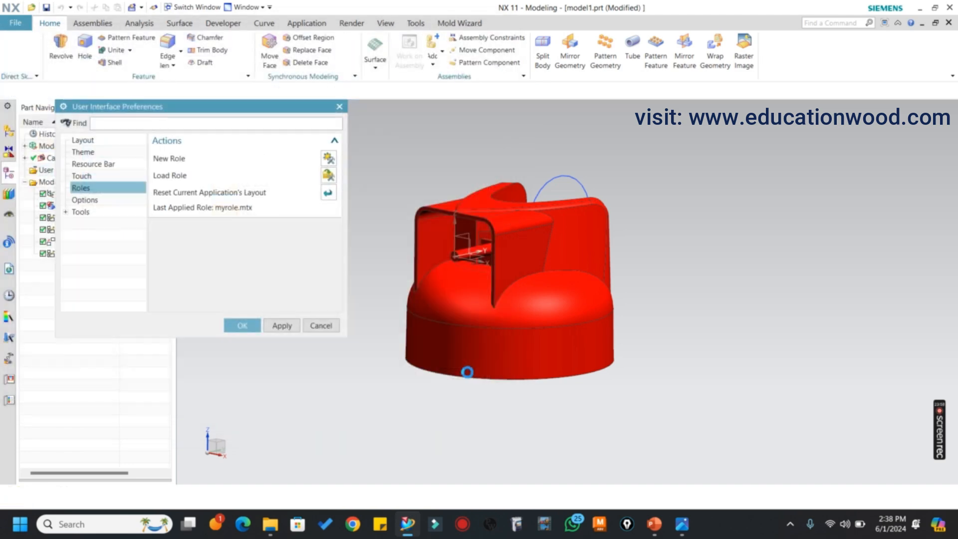
{"action": "left_click", "coordinate": [250, 325]}
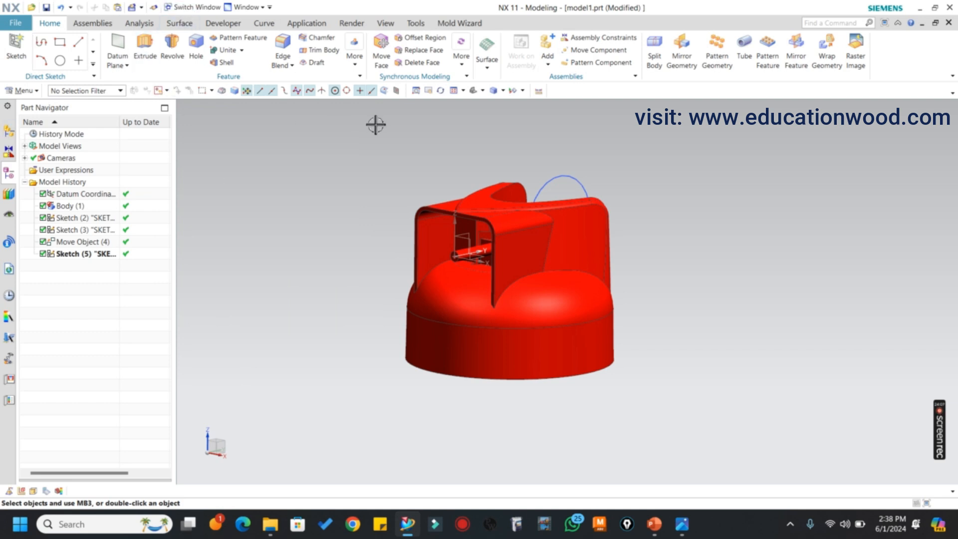
- Delete the last sketch, SKETCH_002, from the model history
{"action": "middle_click_drag", "start_coordinate": [515, 200], "coordinate": [556, 189], "text": "shift"}
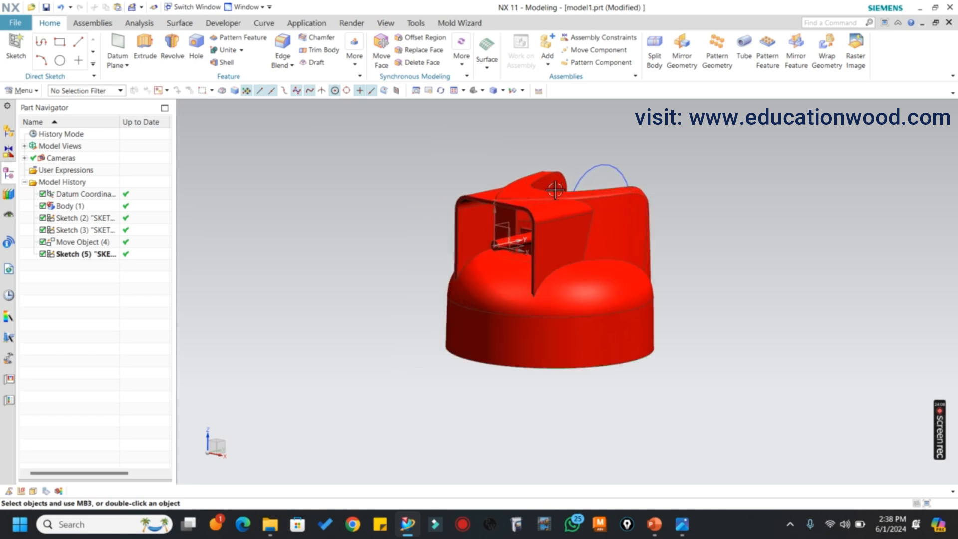
{"action": "left_click", "coordinate": [89, 254]}
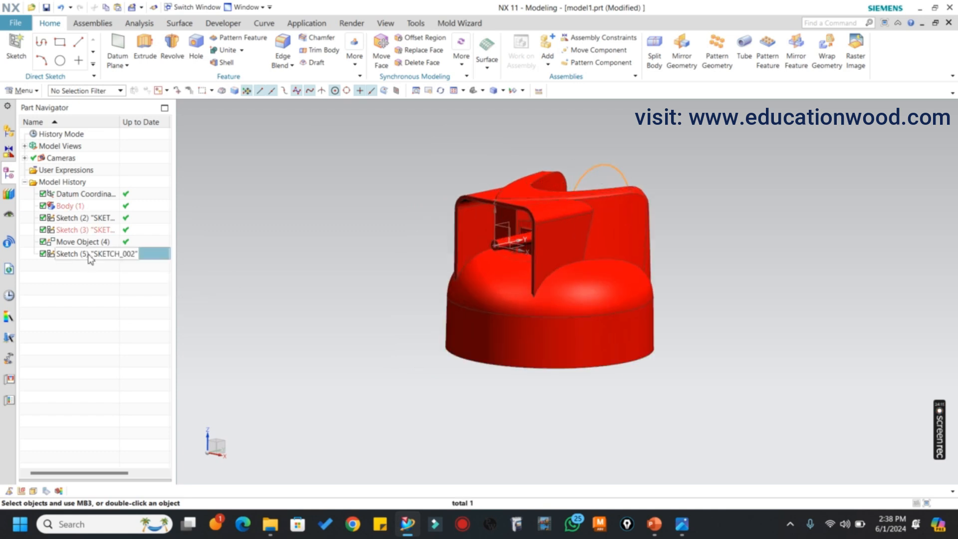
{"action": "right_click", "coordinate": [88, 255]}
{"action": "left_click", "coordinate": [115, 433]}
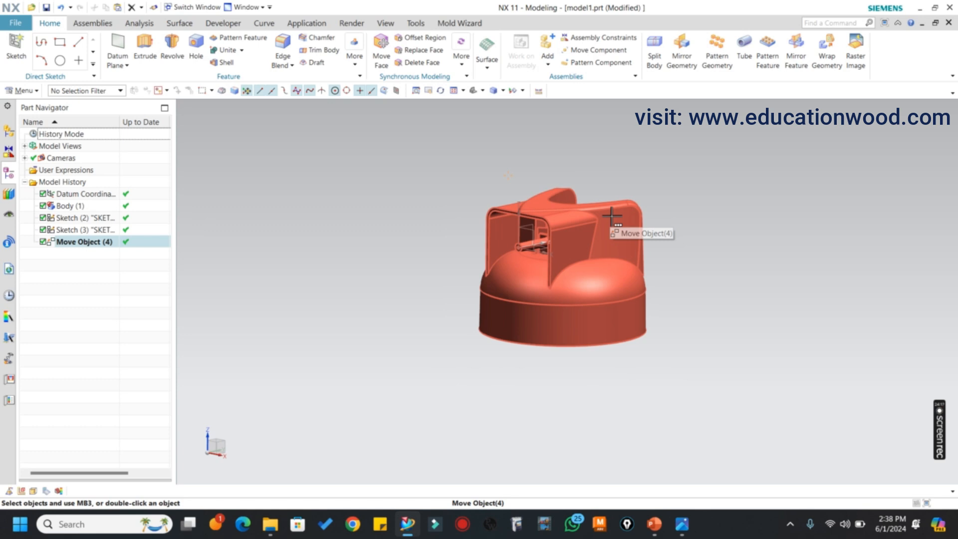
- Show the role options in the User Interface preferences using the shortcut and close the preferences
{"action": "middle_click_drag", "start_coordinate": [639, 187], "coordinate": [656, 188]}
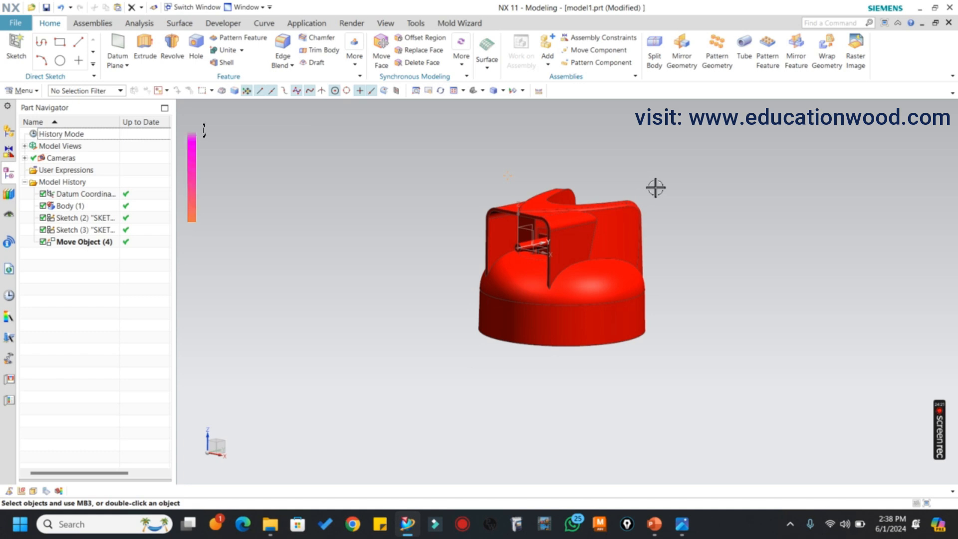
{"action": "key", "text": "ctrl+2"}
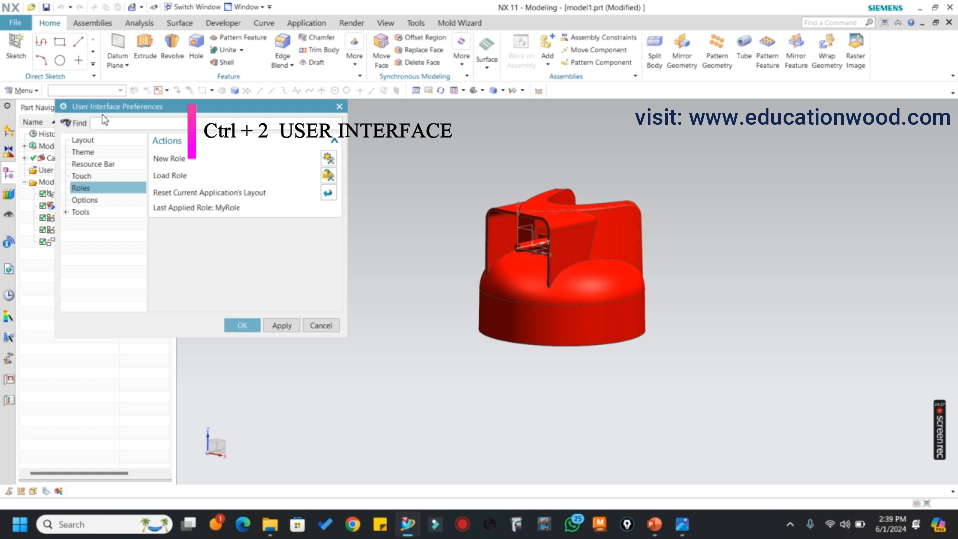
{"action": "left_click", "coordinate": [340, 110]}
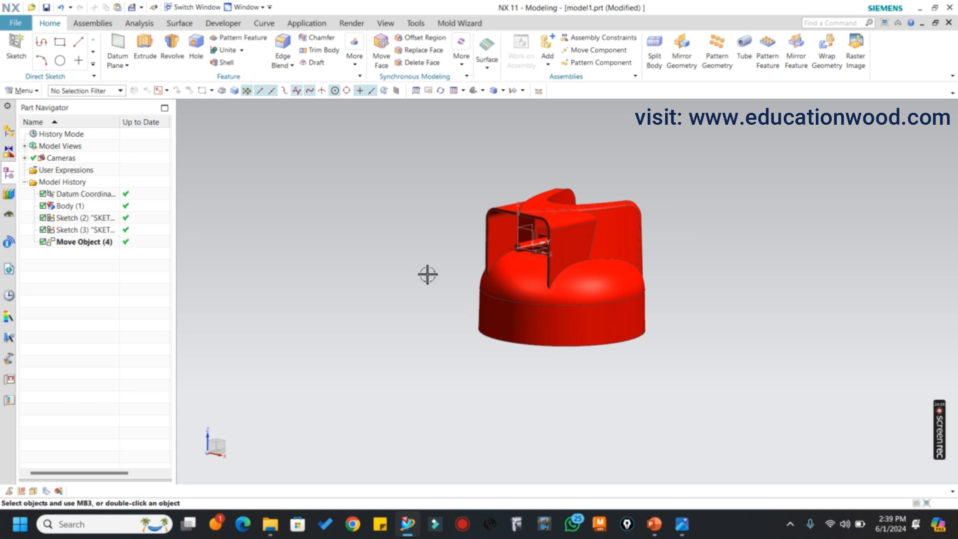
- Open the Visualization Preferences and look through the Visual and View/Screen settings
{"action": "key", "text": "ctrl+shift+v"}
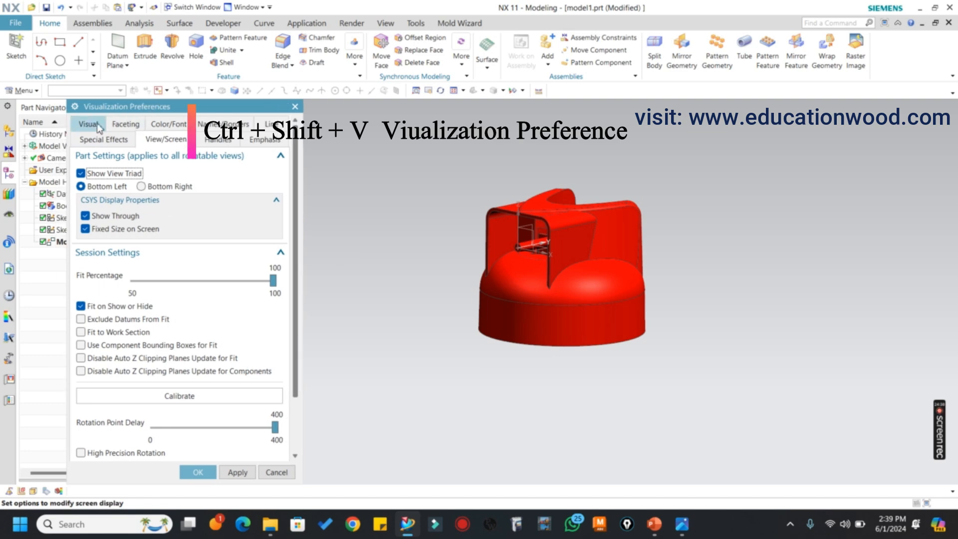
{"action": "left_click", "coordinate": [90, 123]}
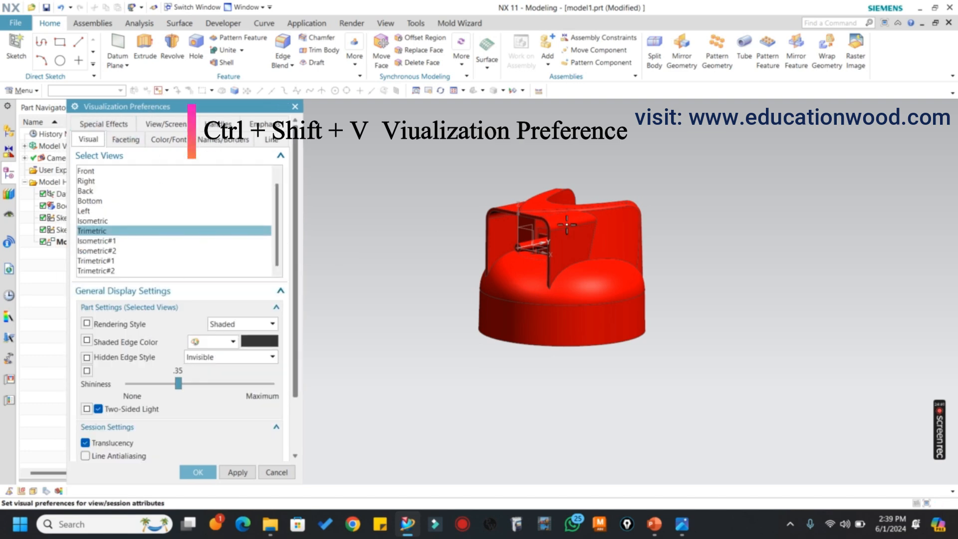
{"action": "middle_click_drag", "start_coordinate": [567, 224], "coordinate": [562, 221], "text": "shift"}
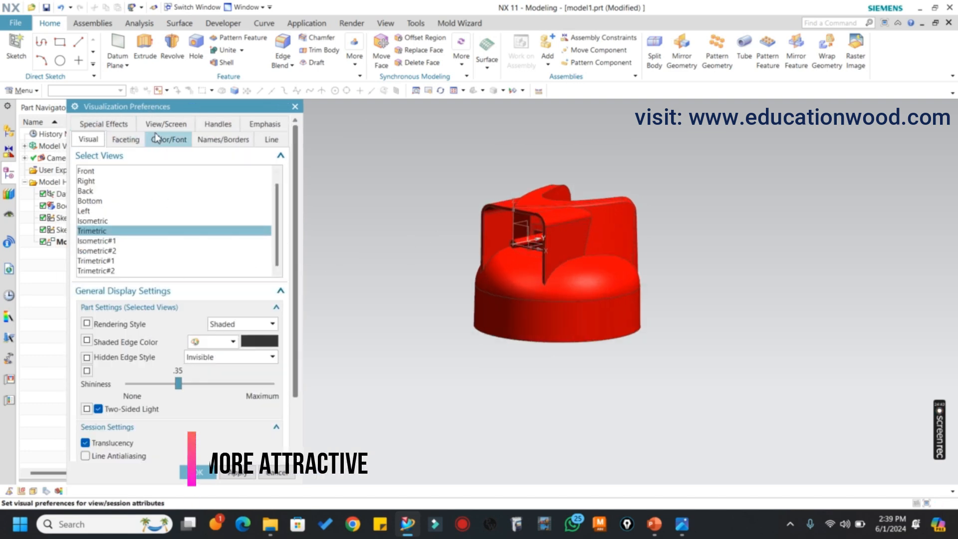
{"action": "left_click", "coordinate": [166, 123]}
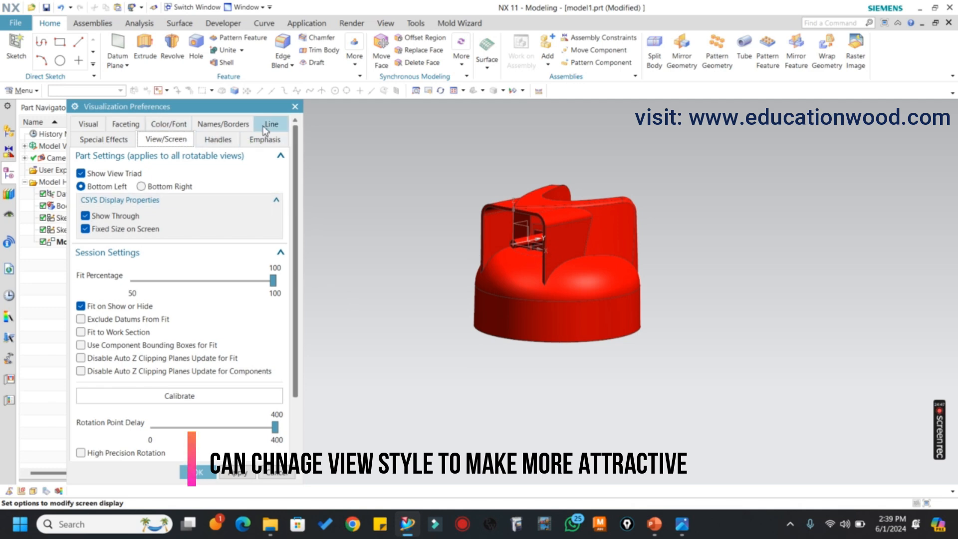
{"action": "left_click", "coordinate": [125, 124]}
{"action": "left_click", "coordinate": [167, 125]}
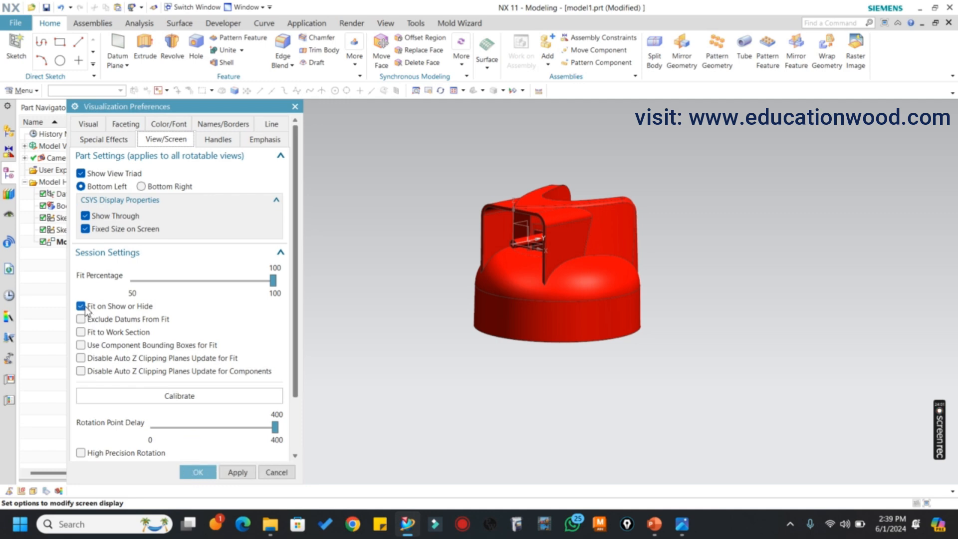
- Turn Fit on Show or Hide off and back on in the visualization preferences, and accept them
{"action": "left_click", "coordinate": [80, 305]}
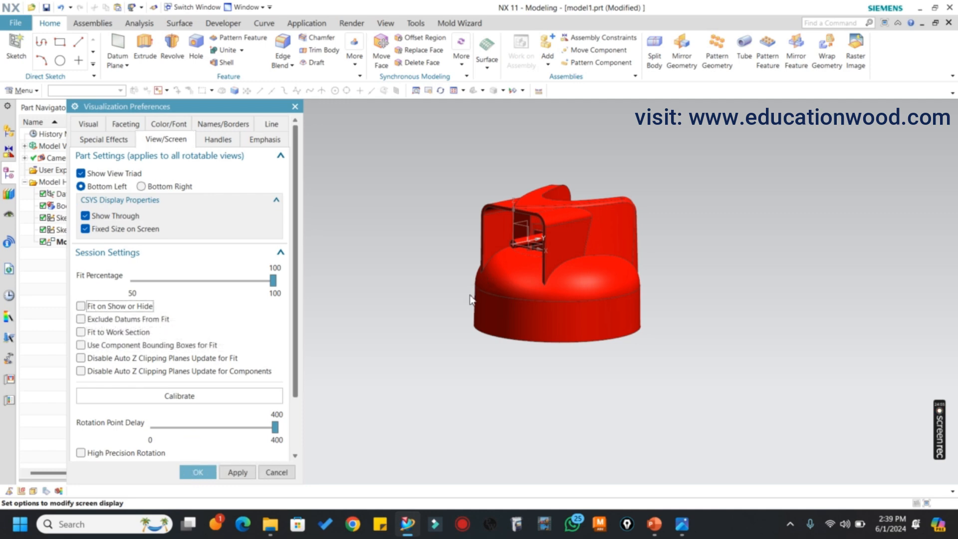
{"action": "left_click", "coordinate": [80, 306]}
{"action": "left_click", "coordinate": [198, 472]}
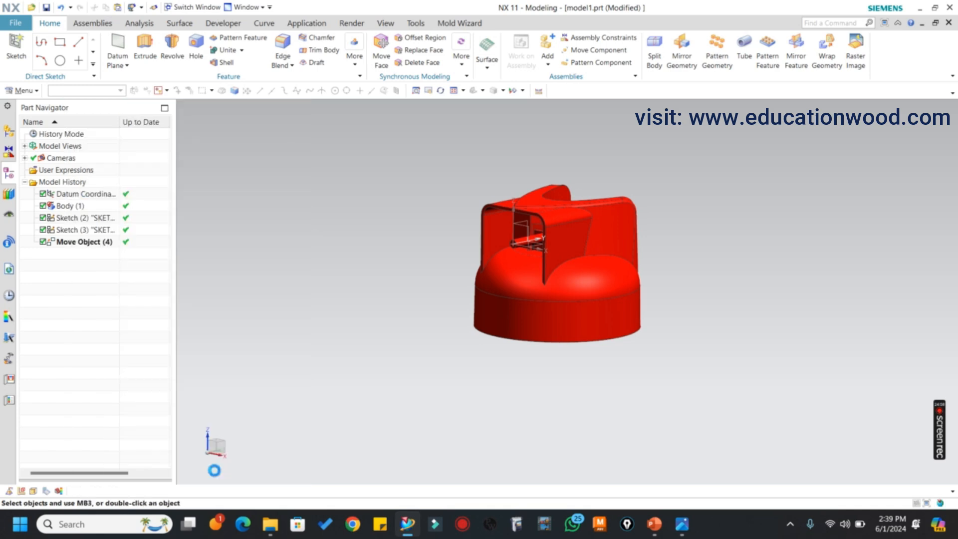
{"action": "scroll", "coordinate": [528, 267], "scroll_direction": "down", "scroll_amount": 3}
{"action": "scroll", "coordinate": [527, 266], "scroll_direction": "up", "scroll_amount": 3}
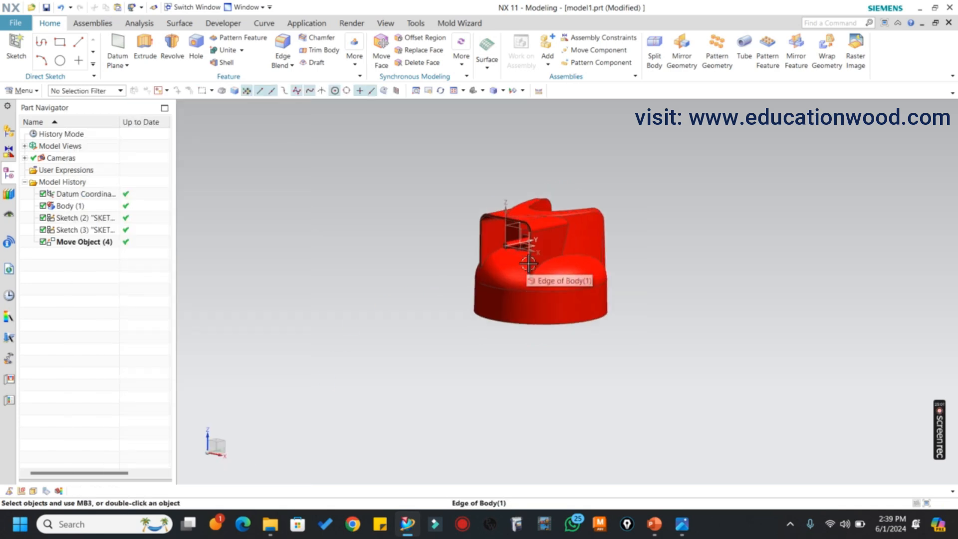
{"action": "scroll", "coordinate": [528, 264], "scroll_direction": "up", "scroll_amount": 4}
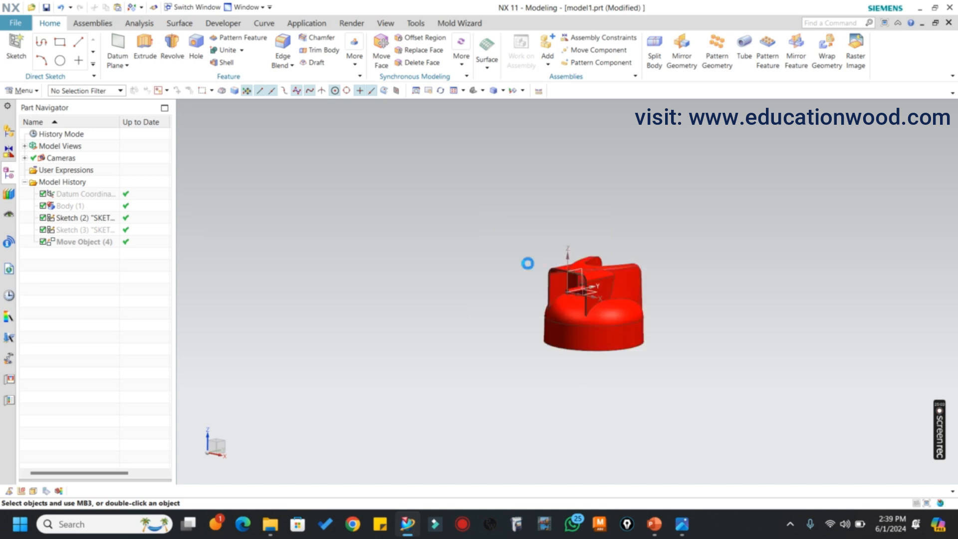
{"action": "scroll", "coordinate": [526, 263], "scroll_direction": "down", "scroll_amount": 3}
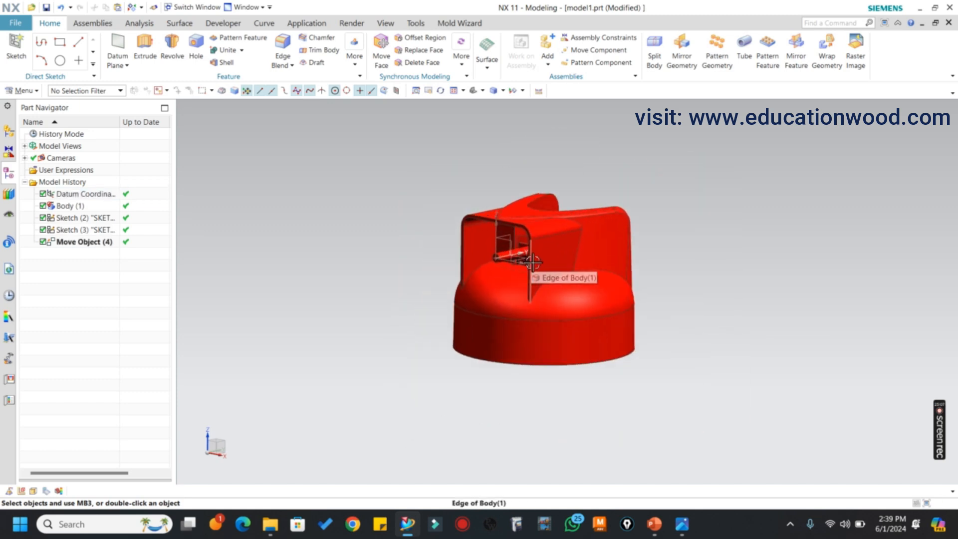
- Set the Trimetric view's shininess to the maximum of 1.00 in the Visualization Preferences, accept, and inspect the cap's highlights
{"action": "key", "text": "ctrl+shift+v"}
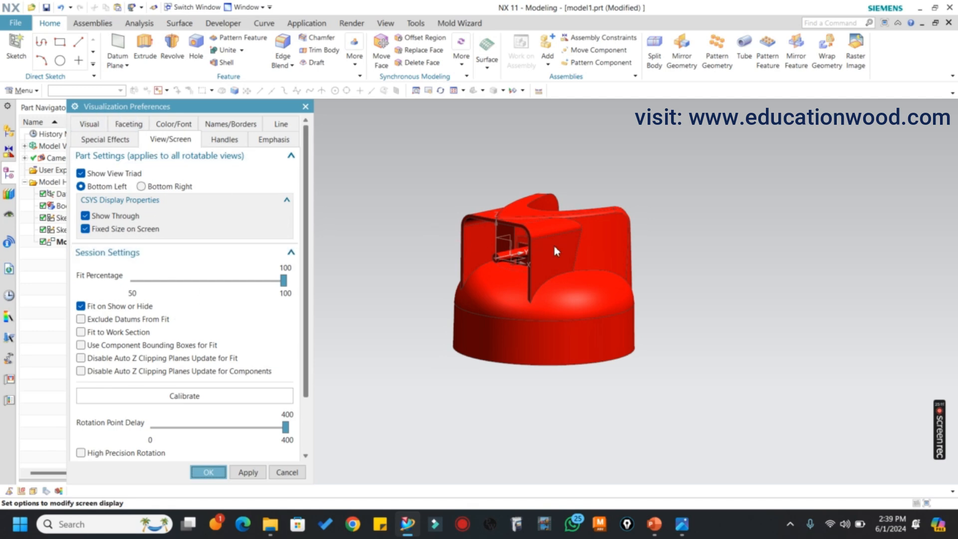
{"action": "left_click", "coordinate": [90, 124]}
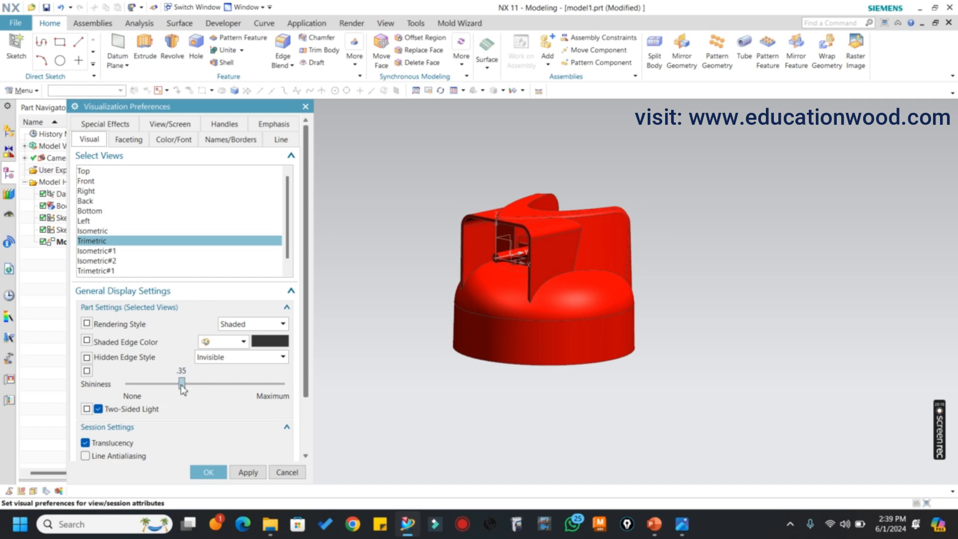
{"action": "left_click_drag", "start_coordinate": [182, 385], "coordinate": [289, 390]}
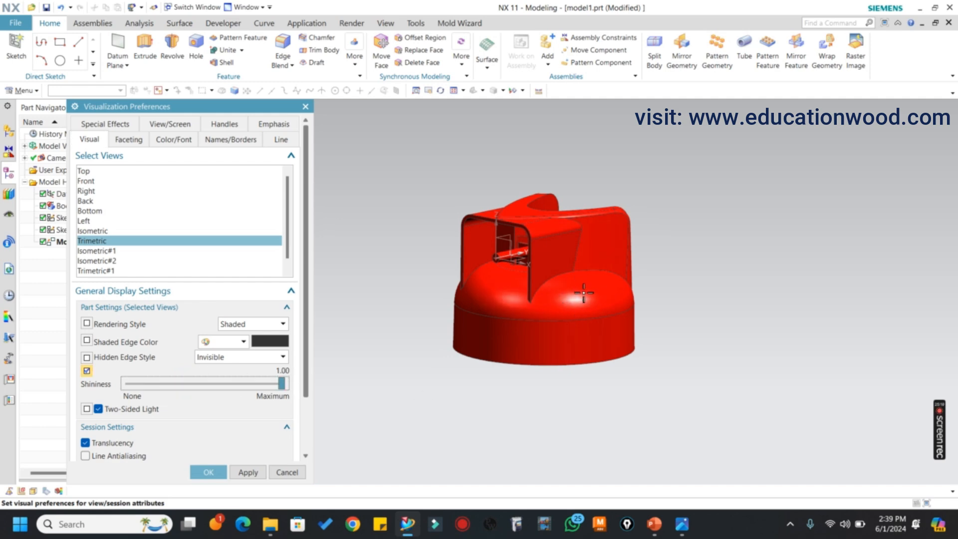
{"action": "middle_click_drag", "start_coordinate": [583, 292], "coordinate": [669, 324]}
{"action": "left_click", "coordinate": [209, 472]}
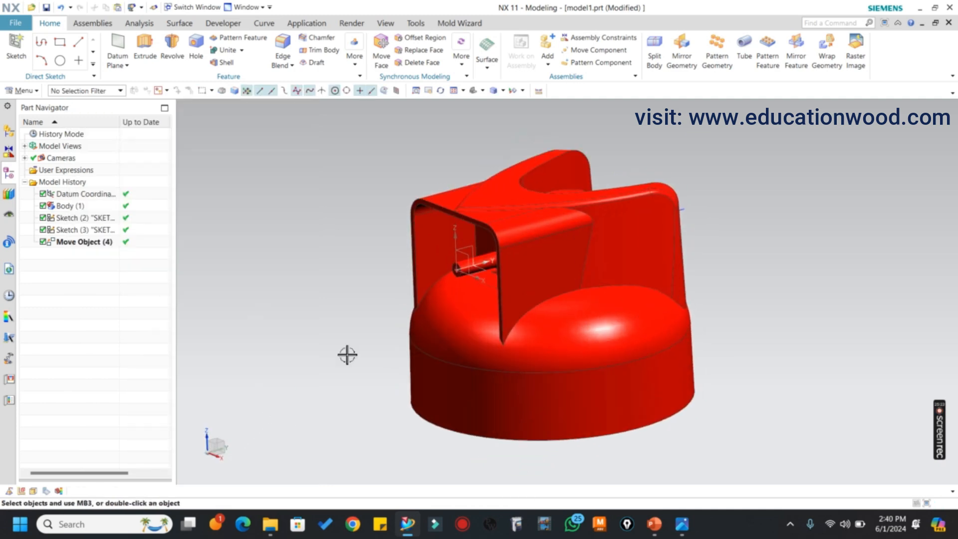
{"action": "middle_click_drag", "start_coordinate": [492, 167], "coordinate": [534, 188]}
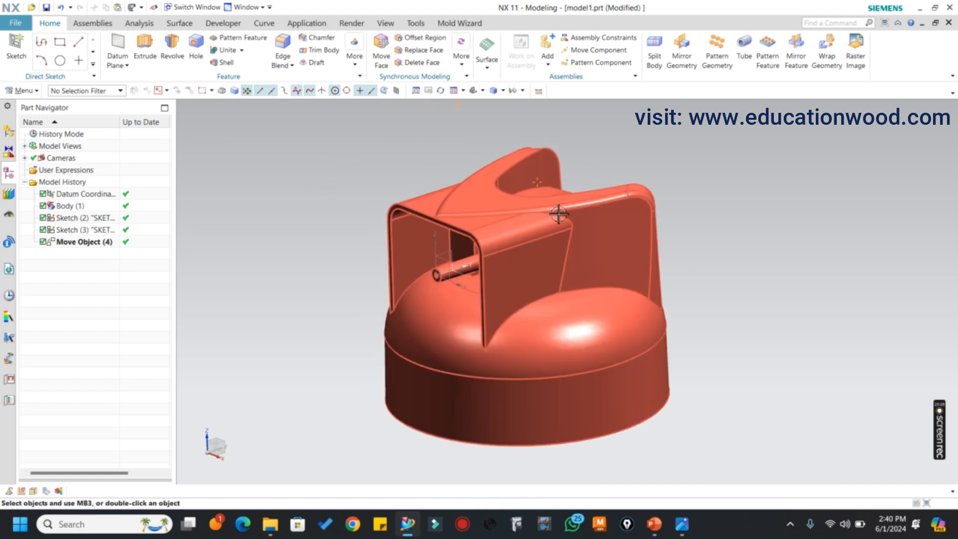
{"action": "middle_click_drag", "start_coordinate": [682, 246], "coordinate": [703, 246]}
{"action": "middle_click_drag", "start_coordinate": [708, 234], "coordinate": [705, 240]}
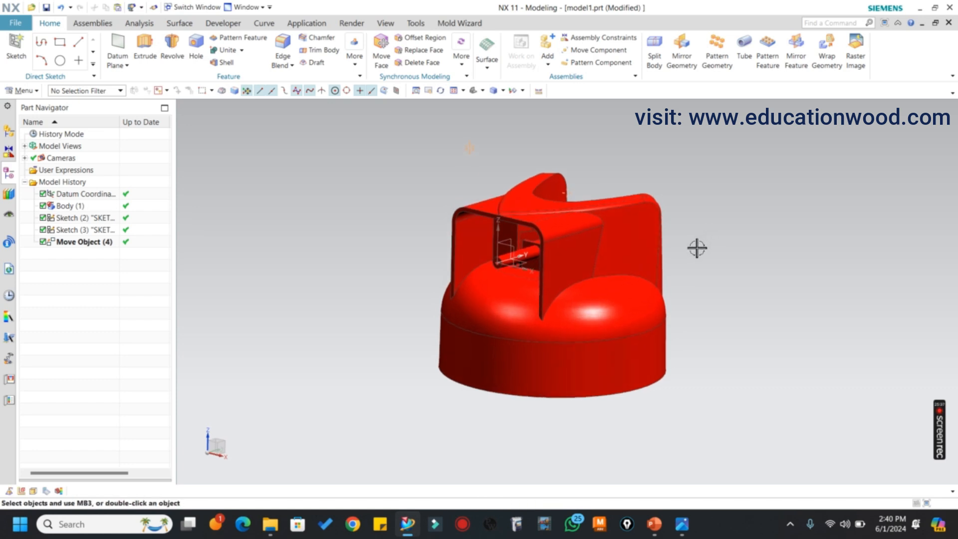
{"action": "middle_click_drag", "start_coordinate": [697, 248], "coordinate": [618, 202]}
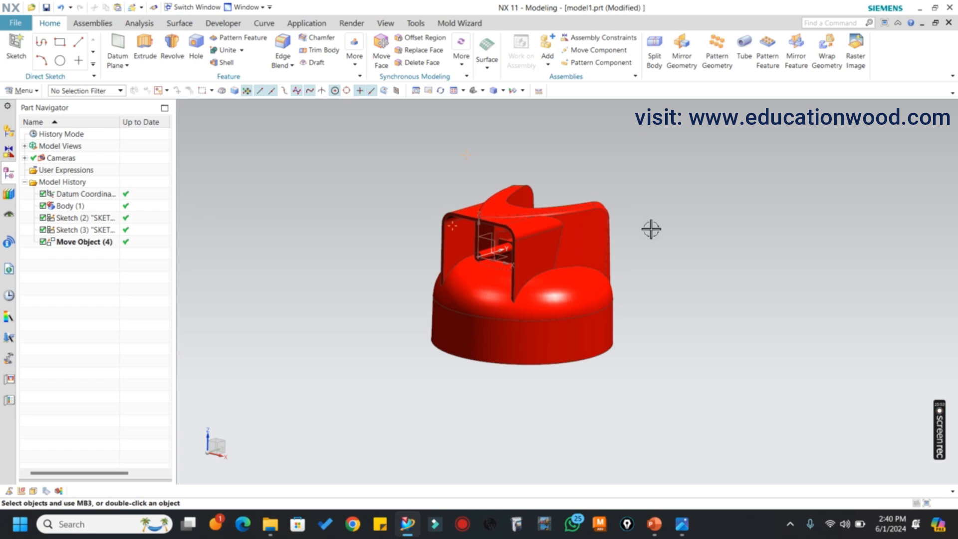
- Switch back and forth between the Modeling and Shape Studio applications, ending in Shape Studio
{"action": "key", "text": "ctrl+alt+s"}
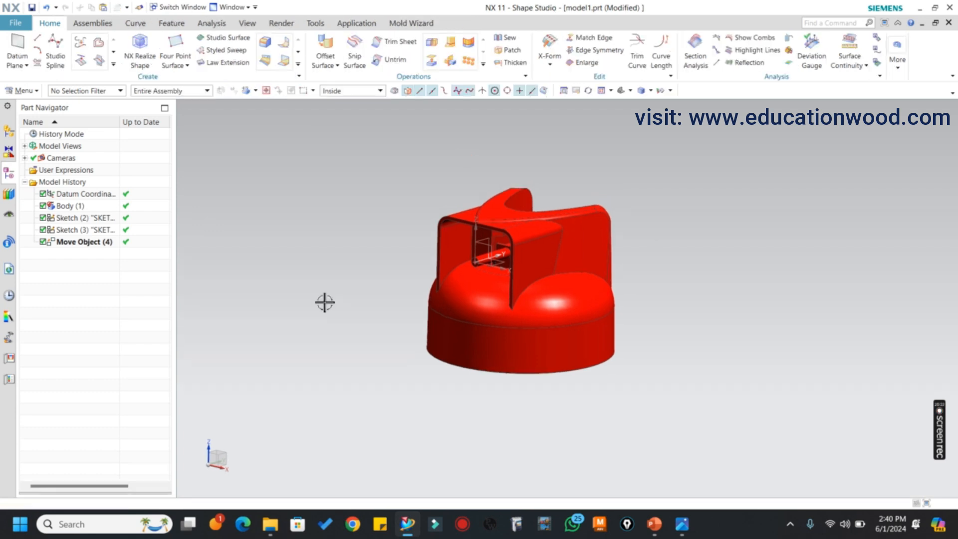
{"action": "key", "text": "ctrl+m"}
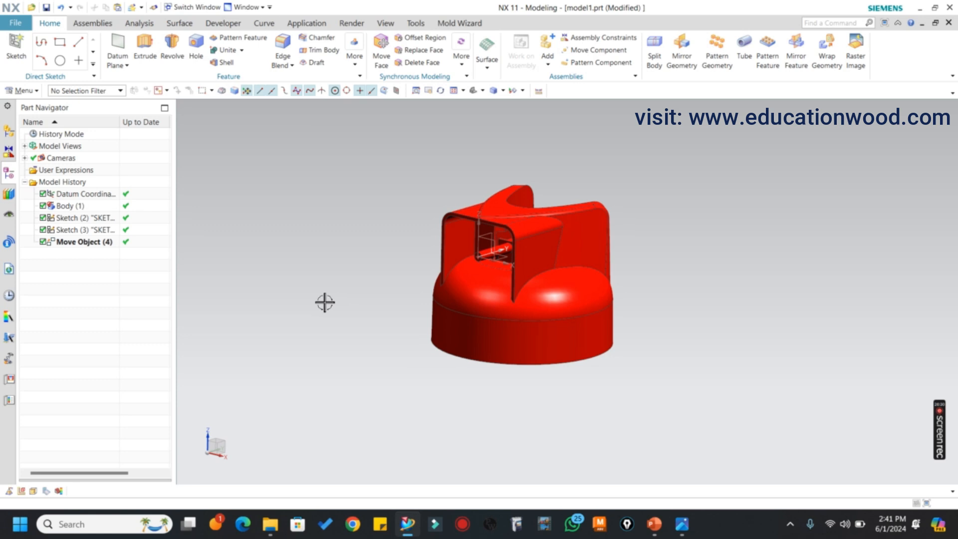
{"action": "key", "text": "ctrl+alt+s"}
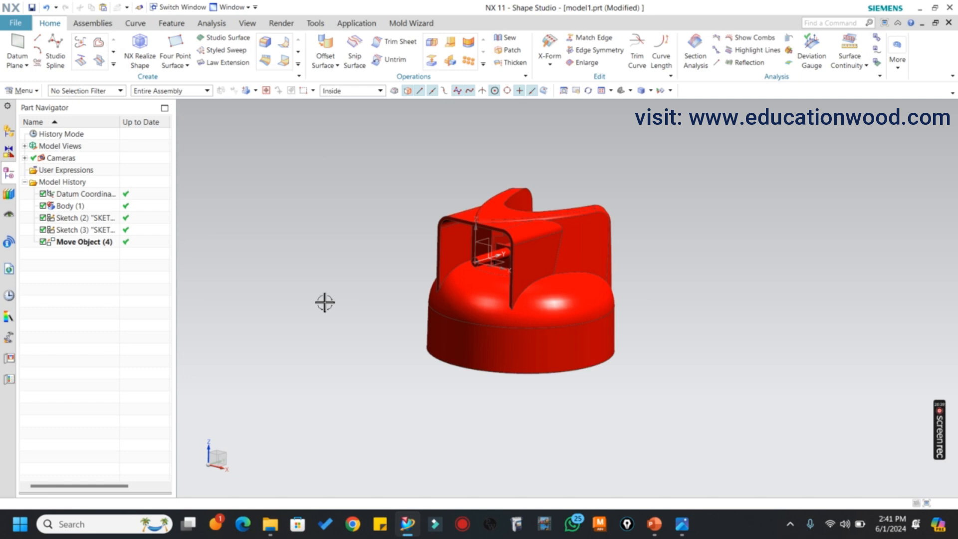
- Switch to the Drafting application and dismiss the new sheet settings without creating a sheet
{"action": "key", "text": "ctrl+shift+d"}
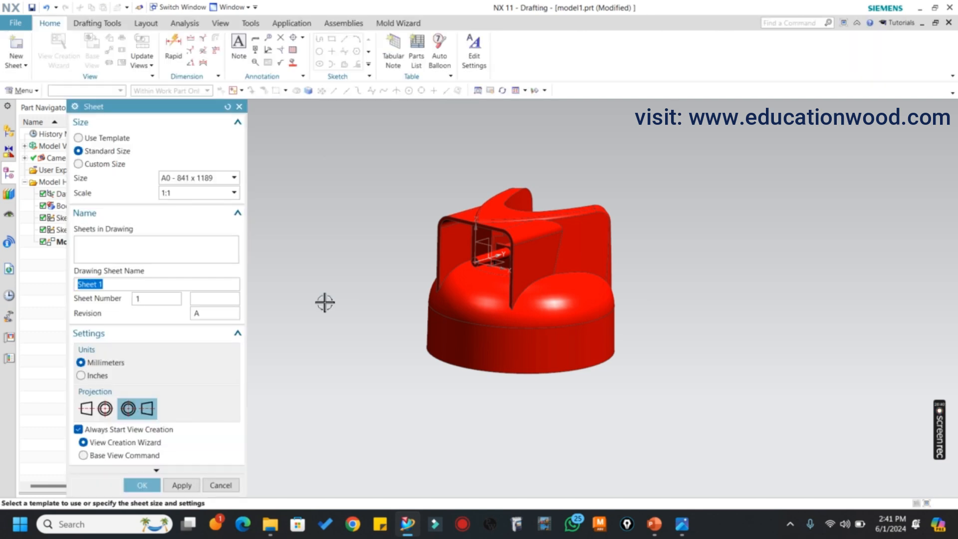
{"action": "left_click", "coordinate": [238, 107]}
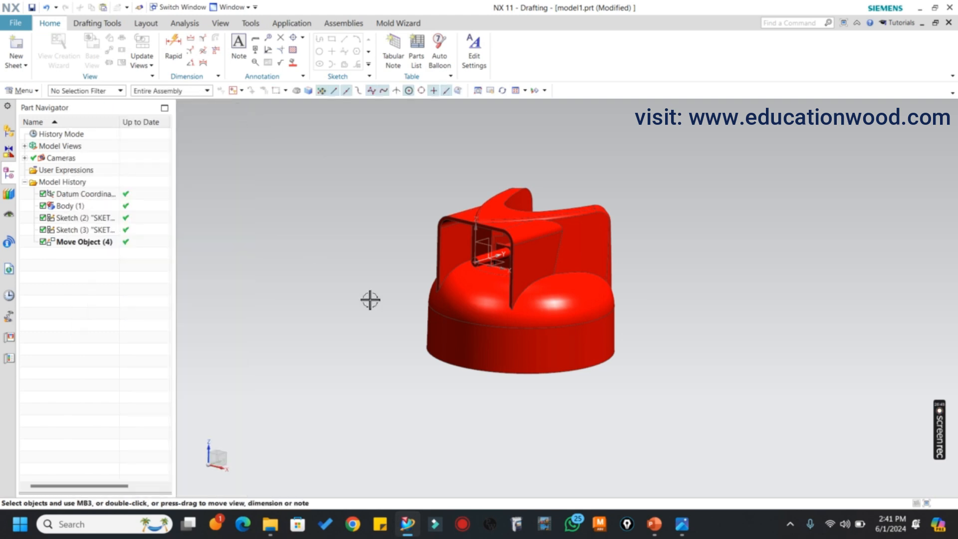
- Switch to the Manufacturing application, dismiss the Machining Environment setup, and change to the Sheet Metal application
{"action": "key", "text": "ctrl+alt+m"}
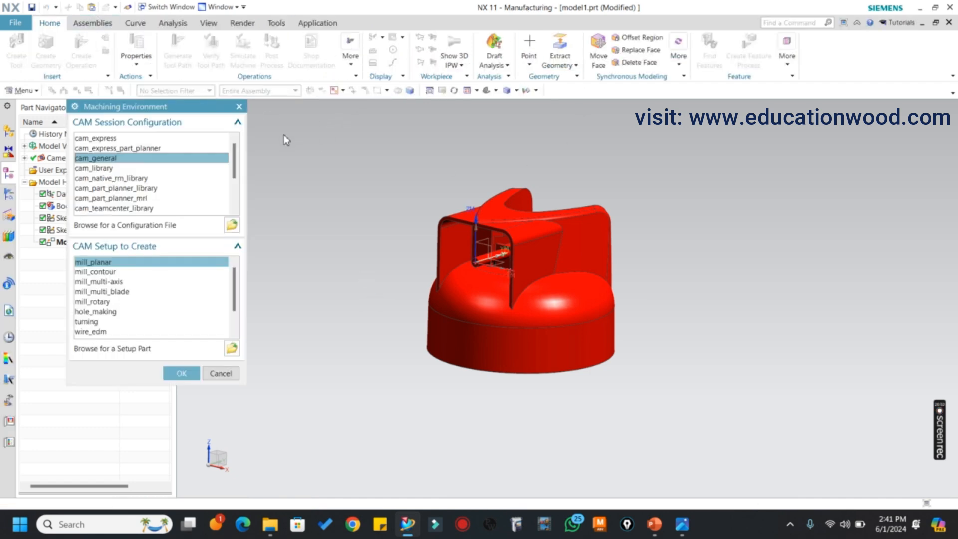
{"action": "left_click", "coordinate": [239, 107]}
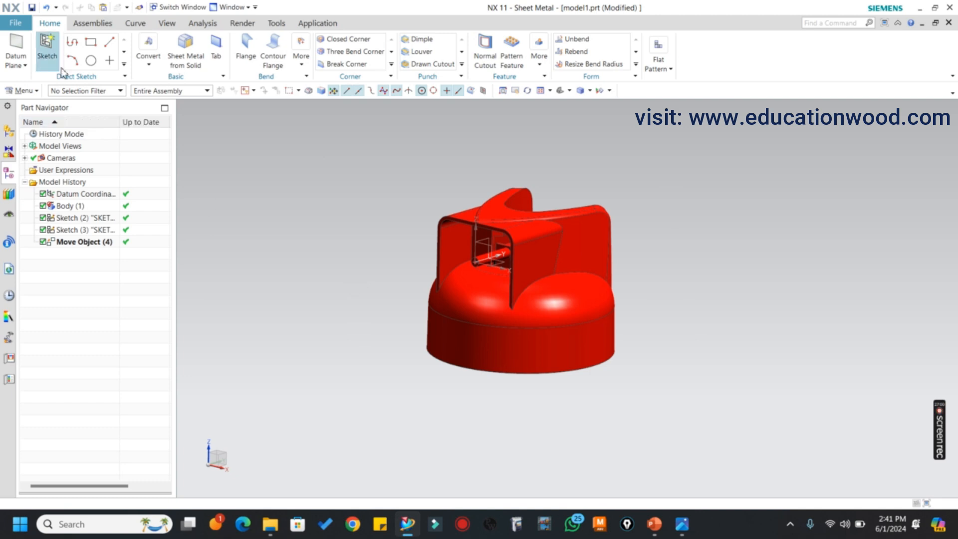
{"action": "scroll", "coordinate": [411, 180], "scroll_direction": "down", "scroll_amount": 2}
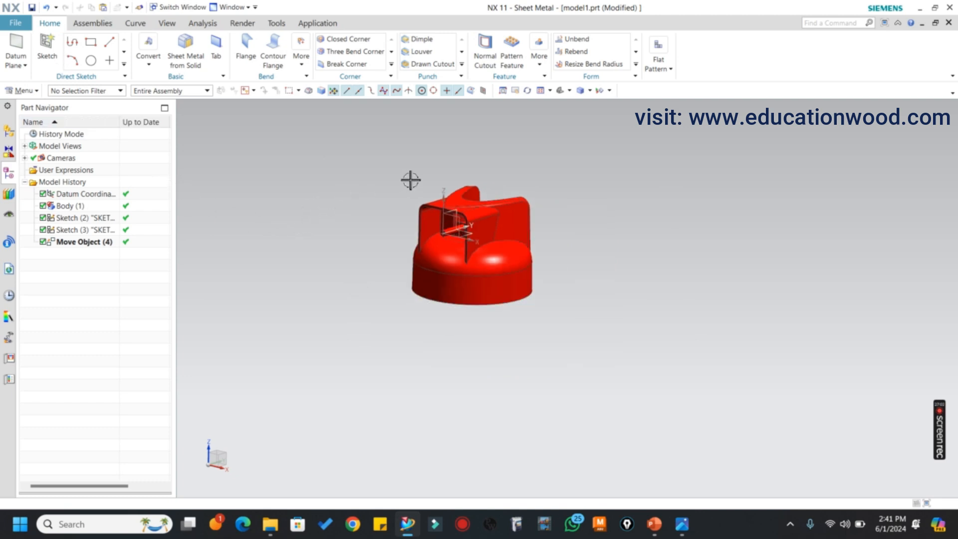
{"action": "scroll", "coordinate": [411, 180], "scroll_direction": "up", "scroll_amount": 4}
{"action": "scroll", "coordinate": [413, 181], "scroll_direction": "down", "scroll_amount": 1}
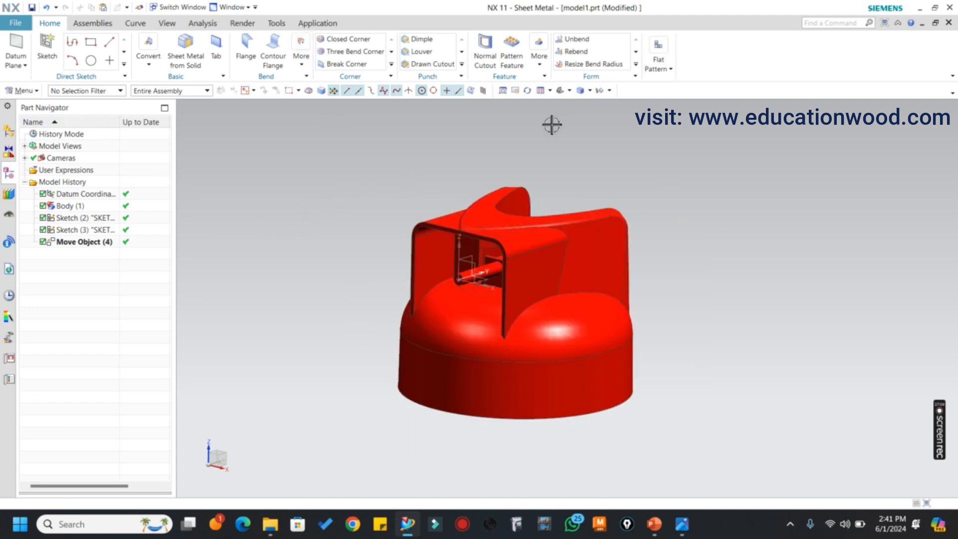